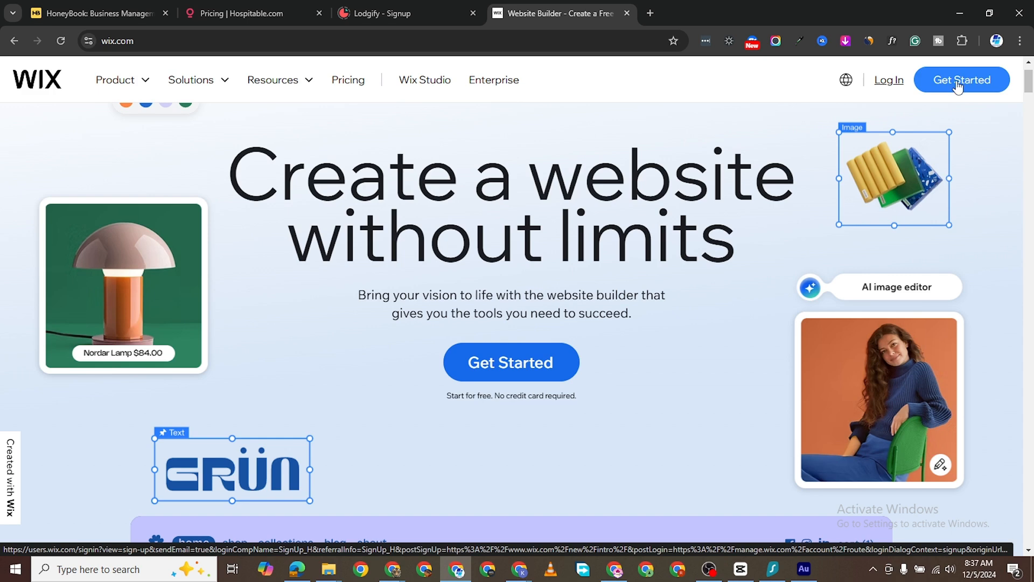
- Log in and move My Site to the Trash, dismissing the confirmation notice
click(889, 80)
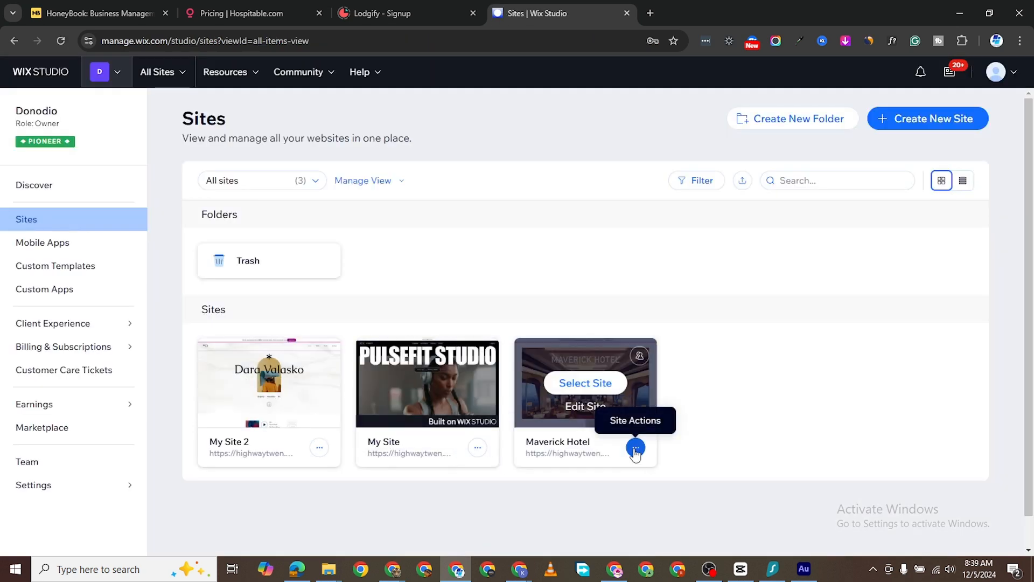
click(477, 448)
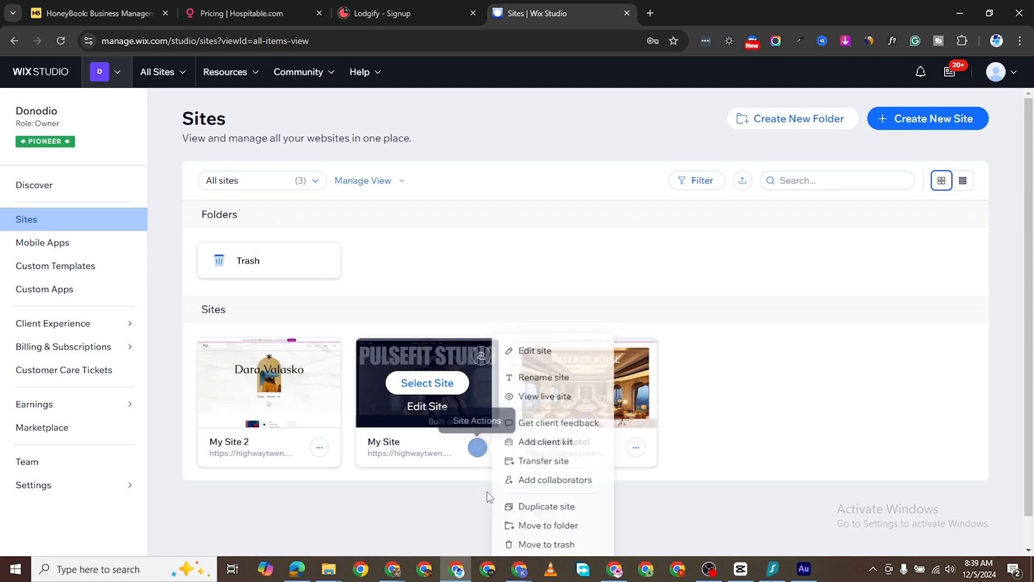
click(542, 546)
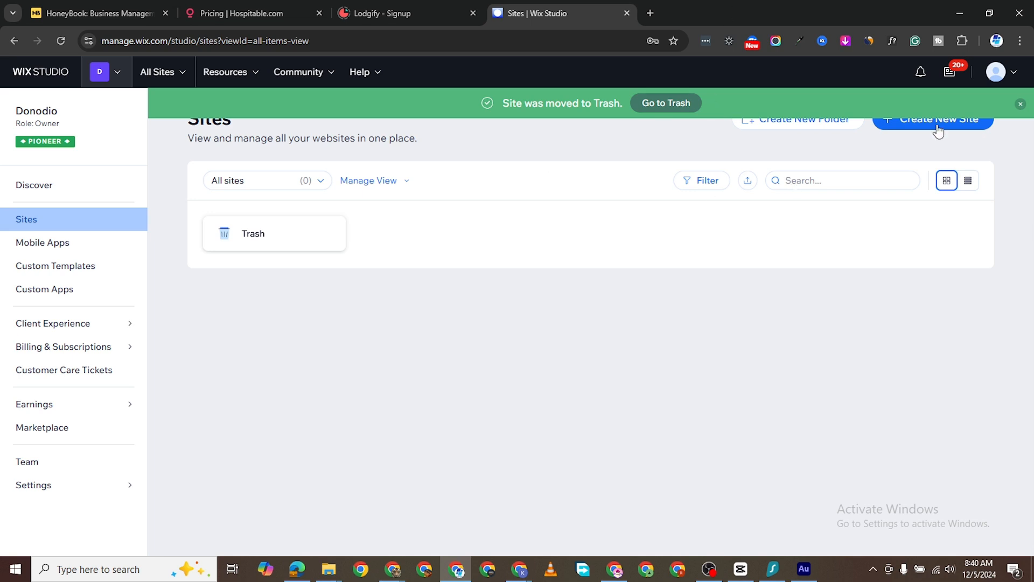
click(1021, 104)
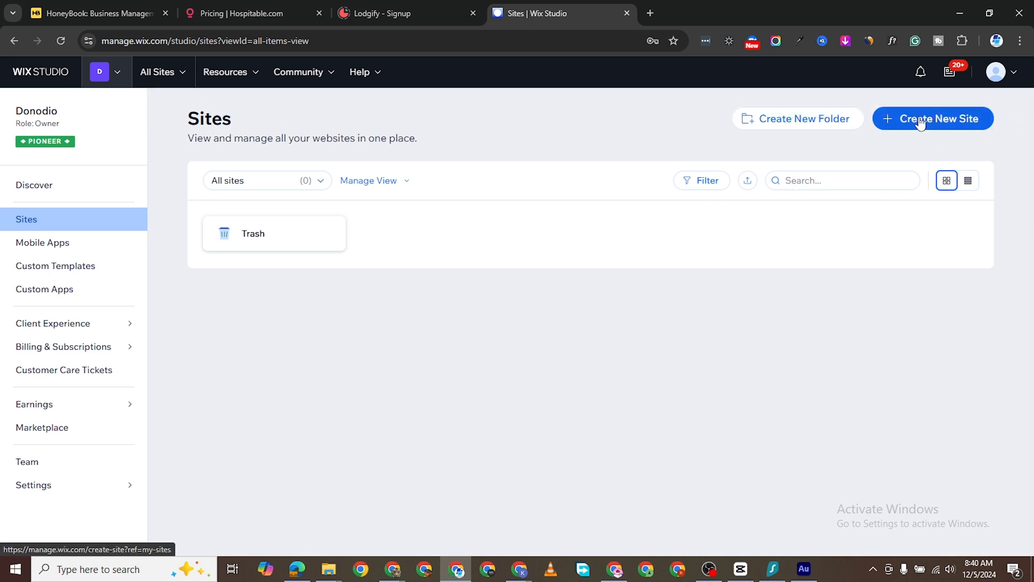
- Start a new Wix Editor site without AI chat and pick Real Estate Agency as its type
click(916, 119)
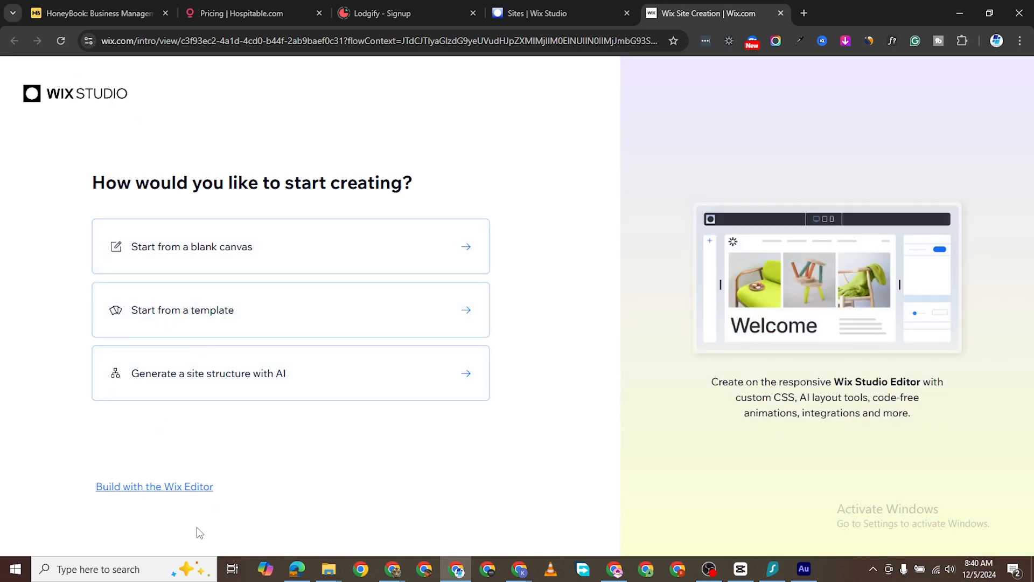
click(180, 487)
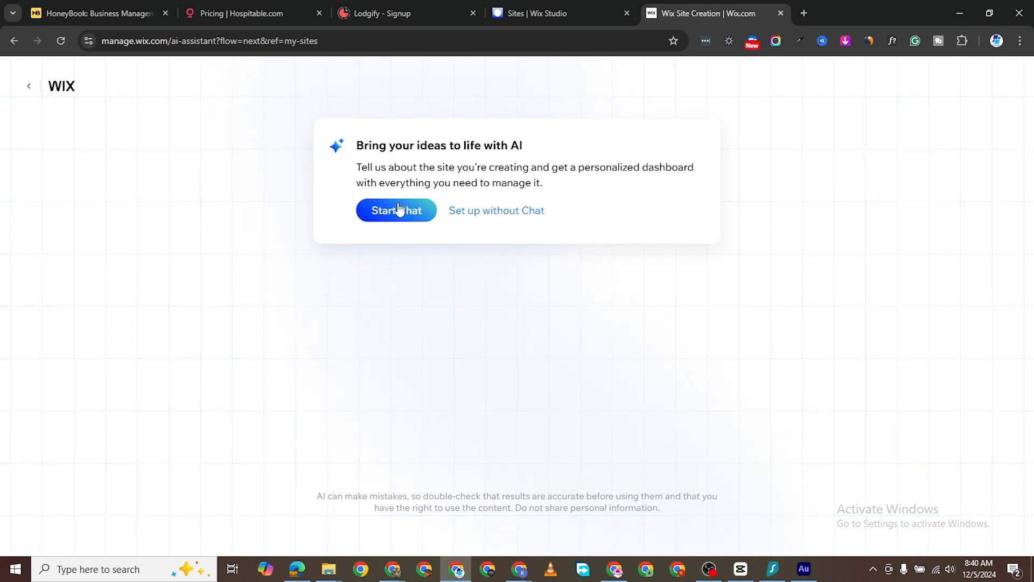
click(480, 211)
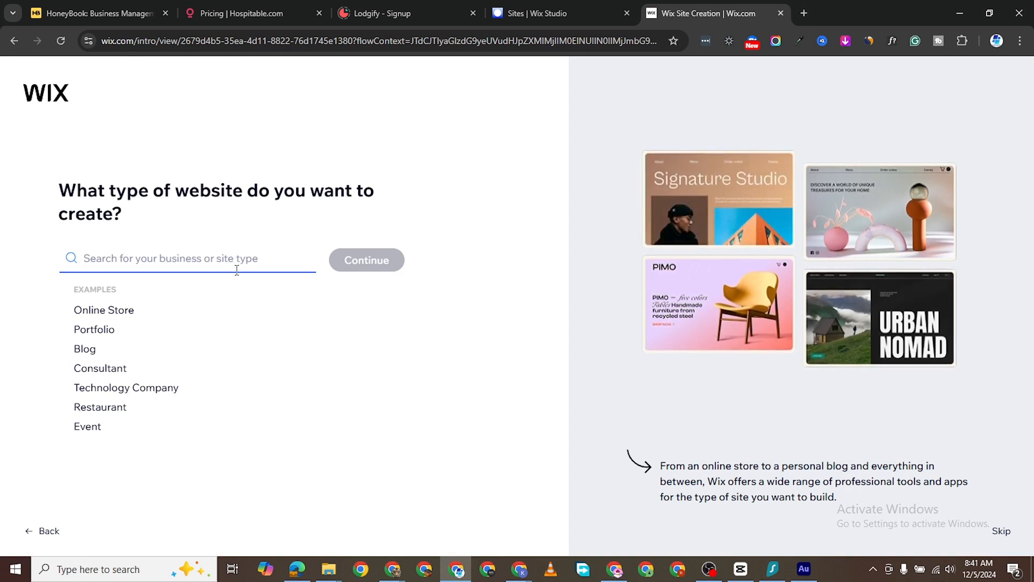
text(real estate)
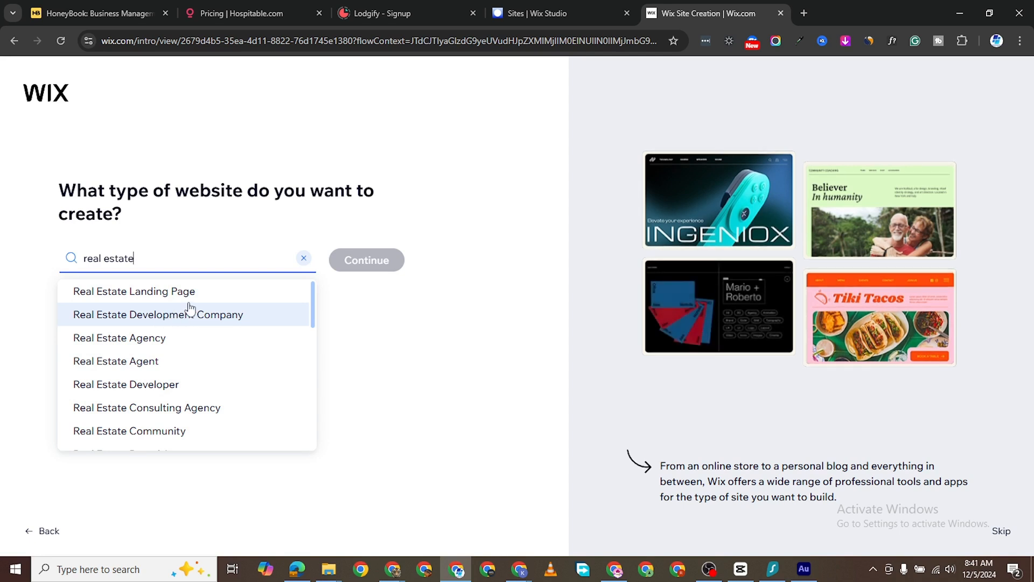
click(153, 347)
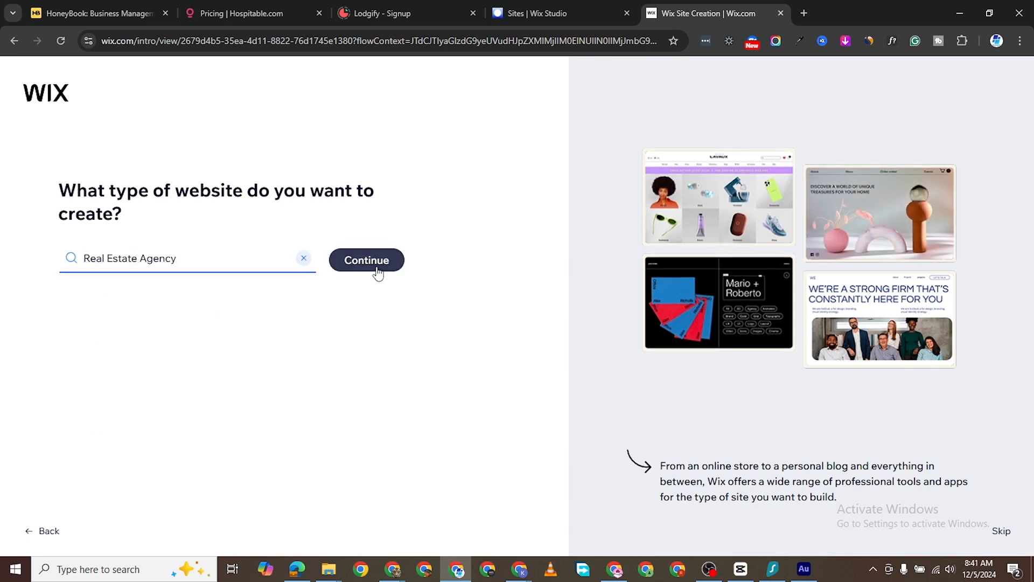
- Name the business 'Business Estate' and pick its address from the first suggestion
click(379, 262)
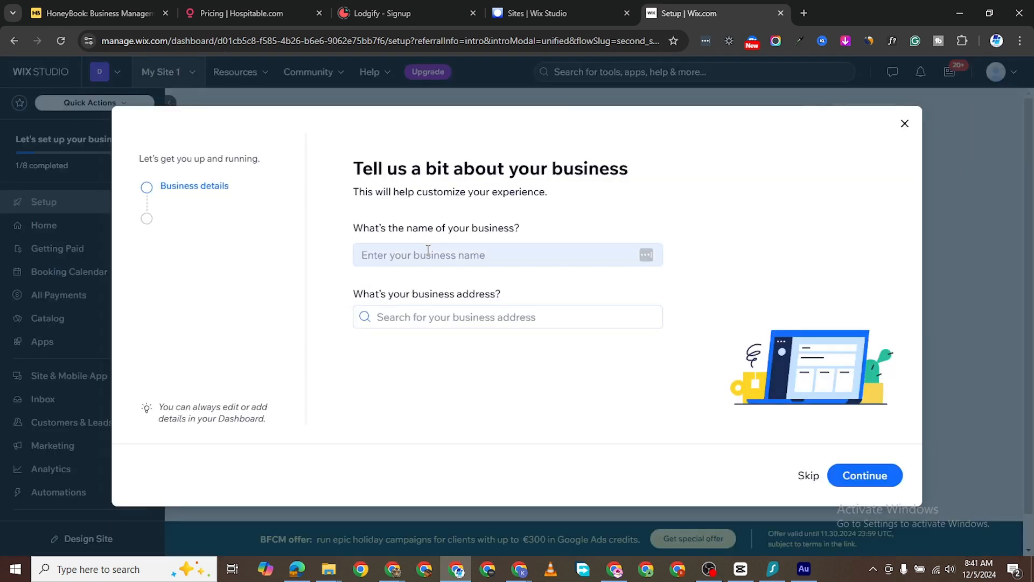
click(428, 251)
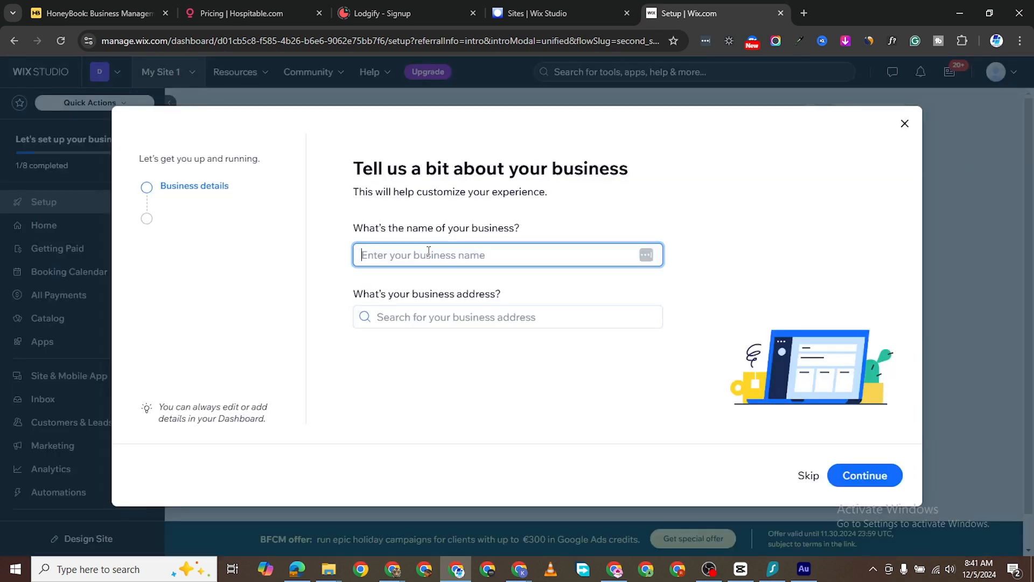
text(Business Est)
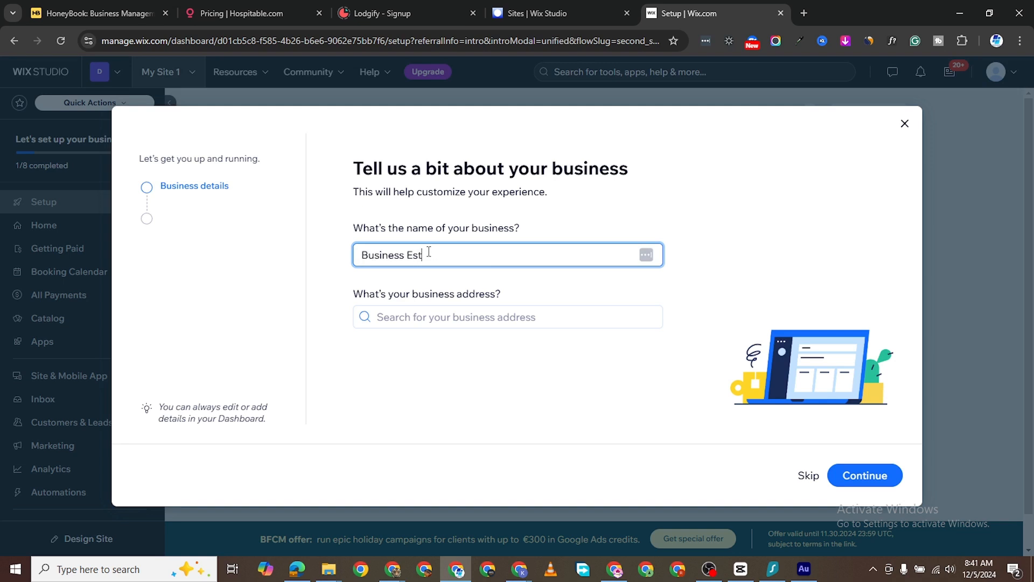
text(ate)
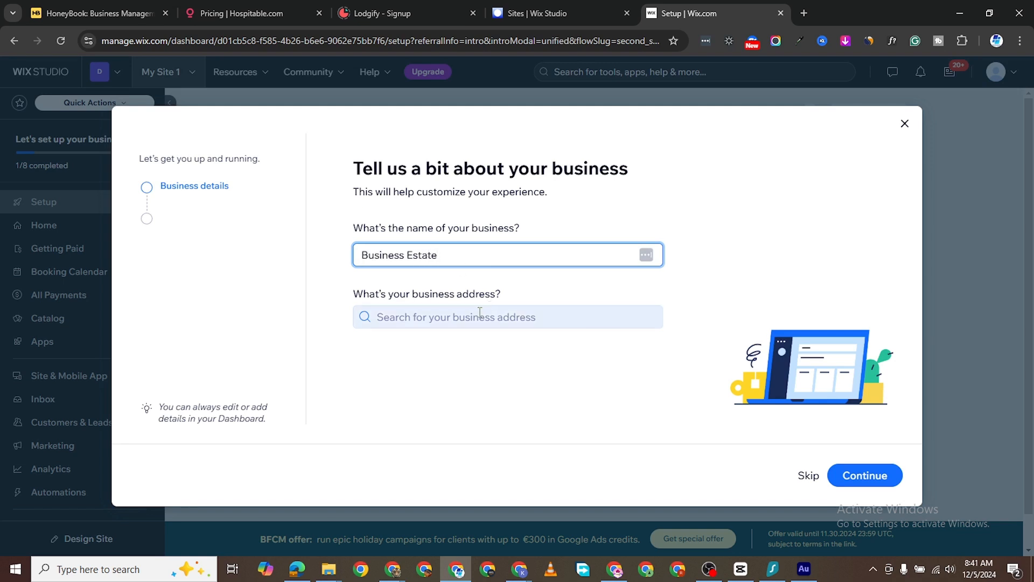
click(479, 313)
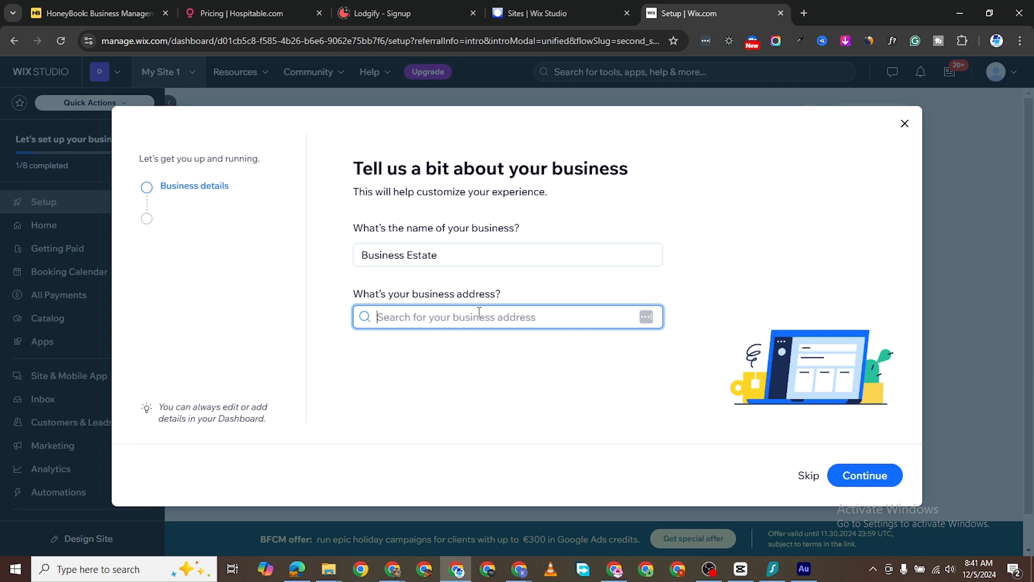
text(221)
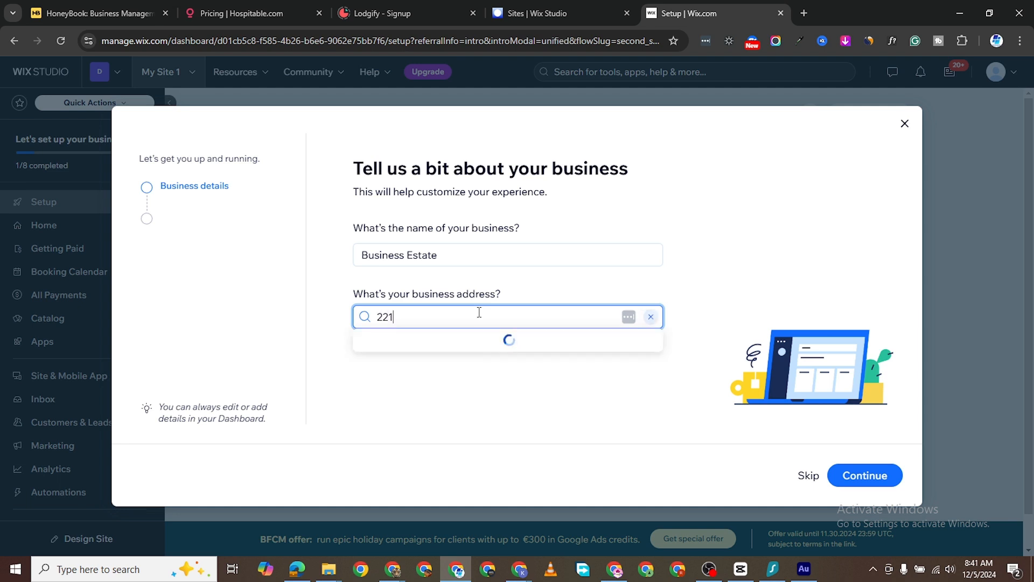
text(90)
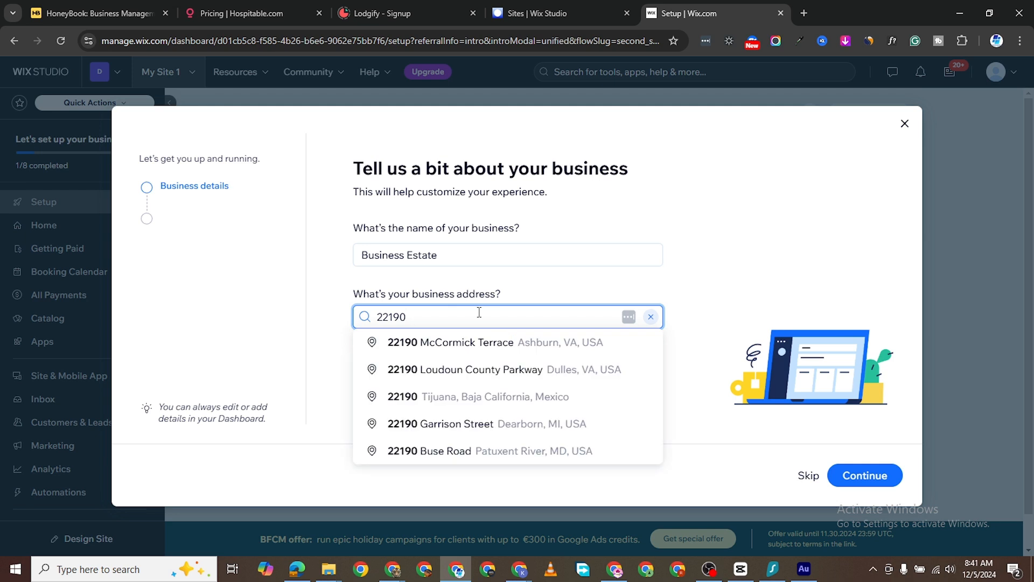
click(529, 345)
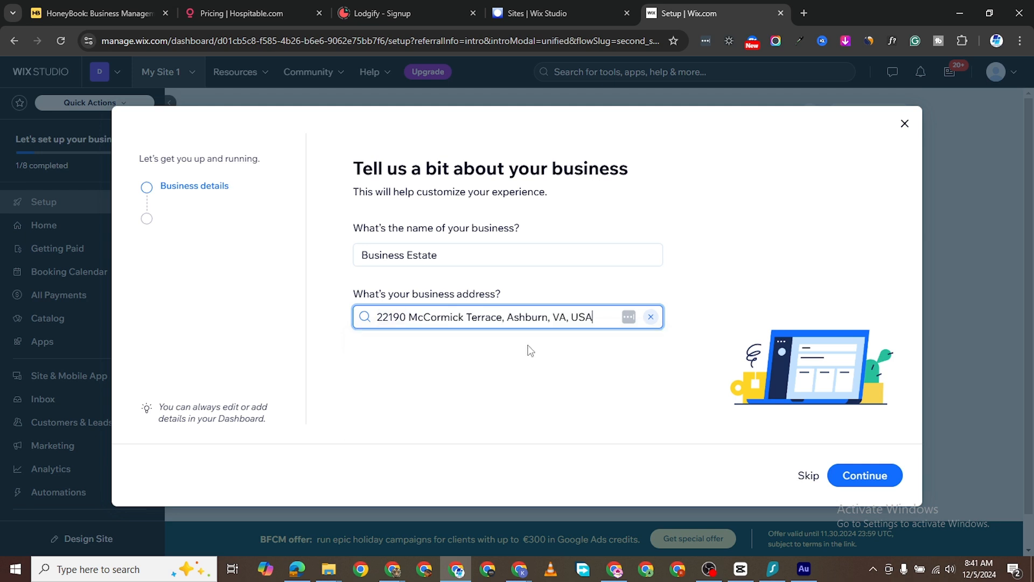
- Confirm business details and default working hours, then select Buyer Consultation and Open House services
click(860, 478)
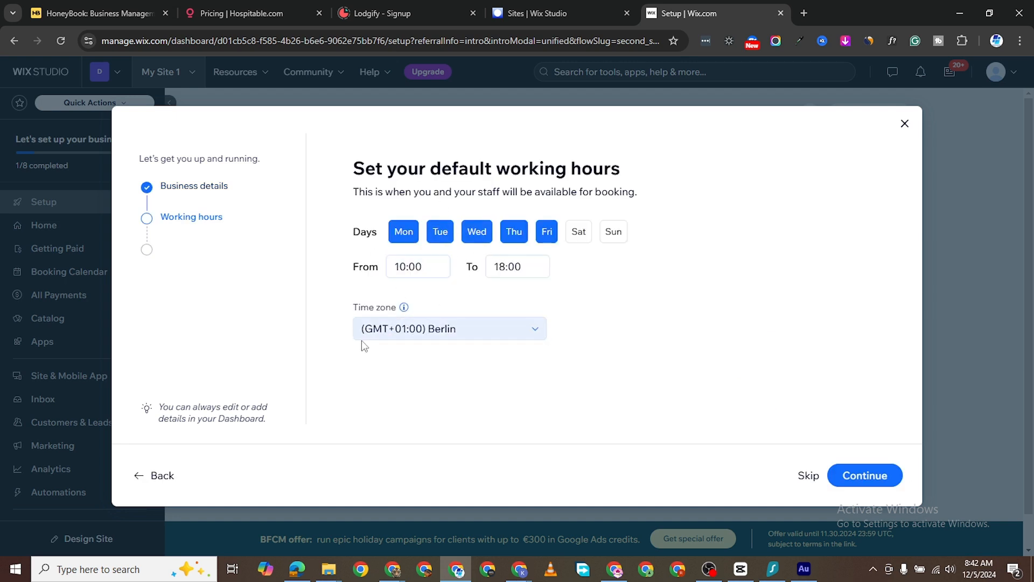
click(856, 477)
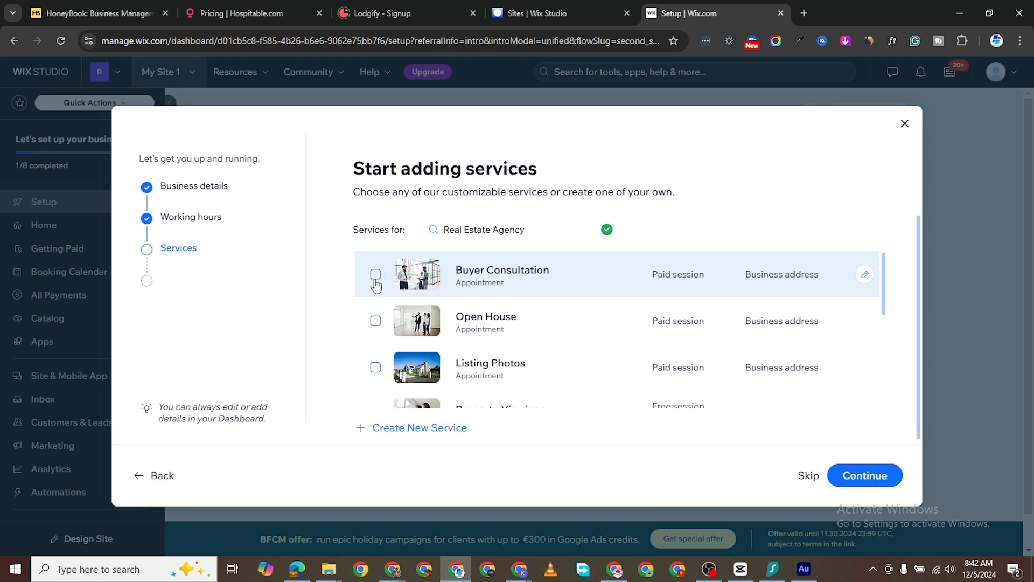
click(376, 274)
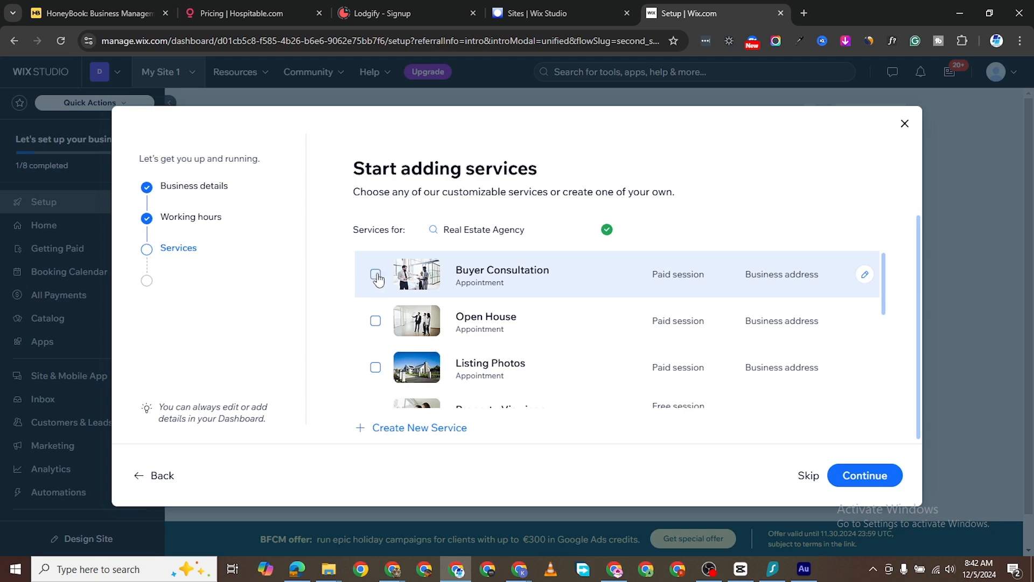
click(376, 322)
- Also select the Listing Photos, Property Viewings and Property Management services
scroll(375, 326, down, 1)
click(375, 303)
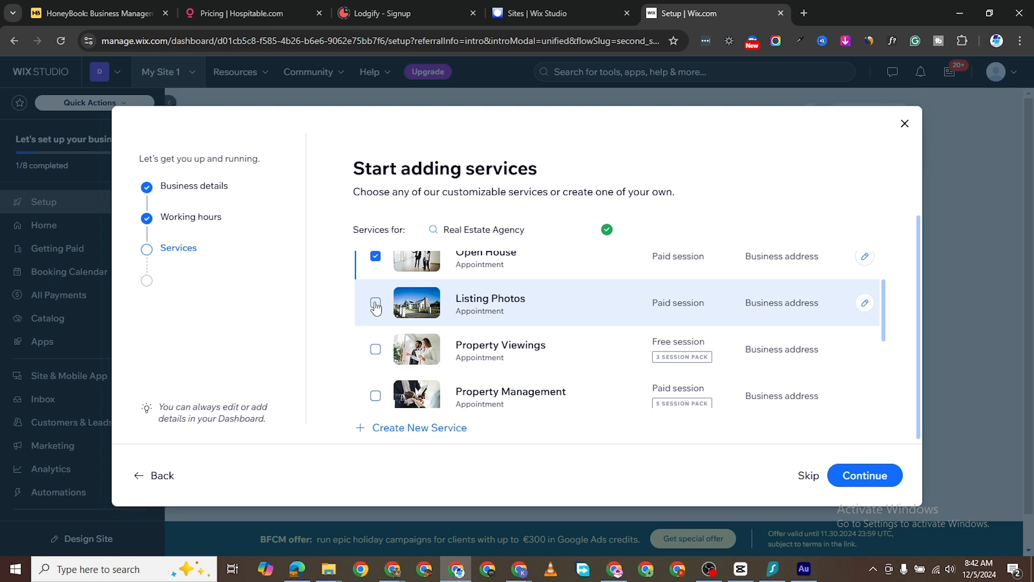
click(375, 349)
scroll(375, 393, down, 1)
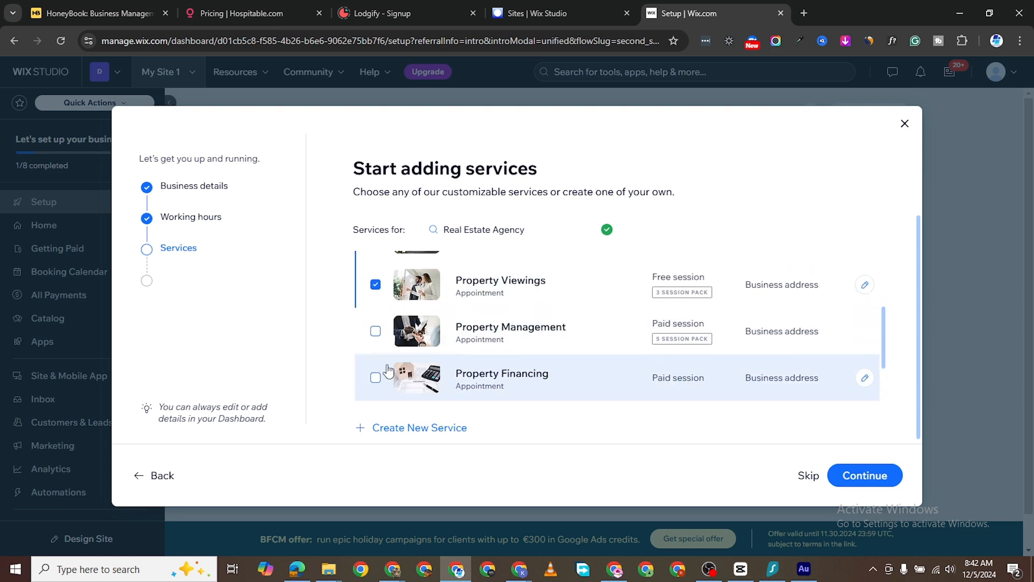
click(376, 331)
scroll(487, 324, down, 2)
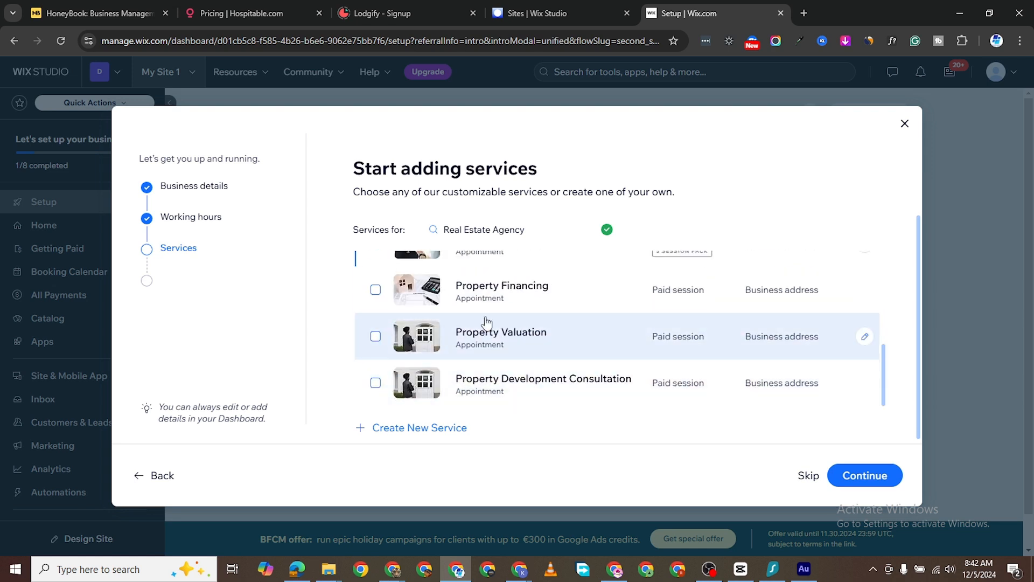
scroll(739, 390, up, 1)
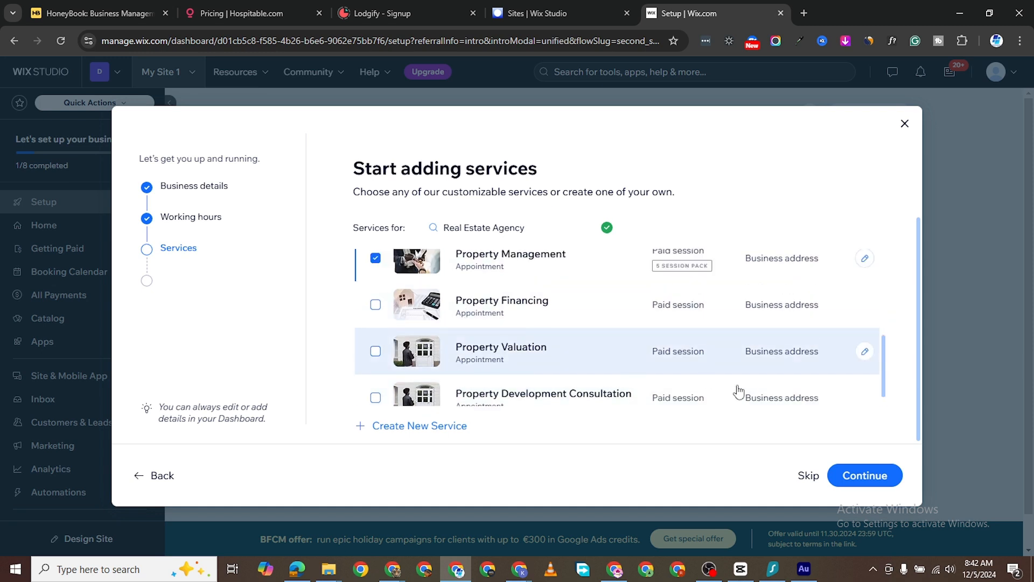
scroll(739, 390, up, 3)
- Confirm the services and enter the names of two staff members
click(867, 477)
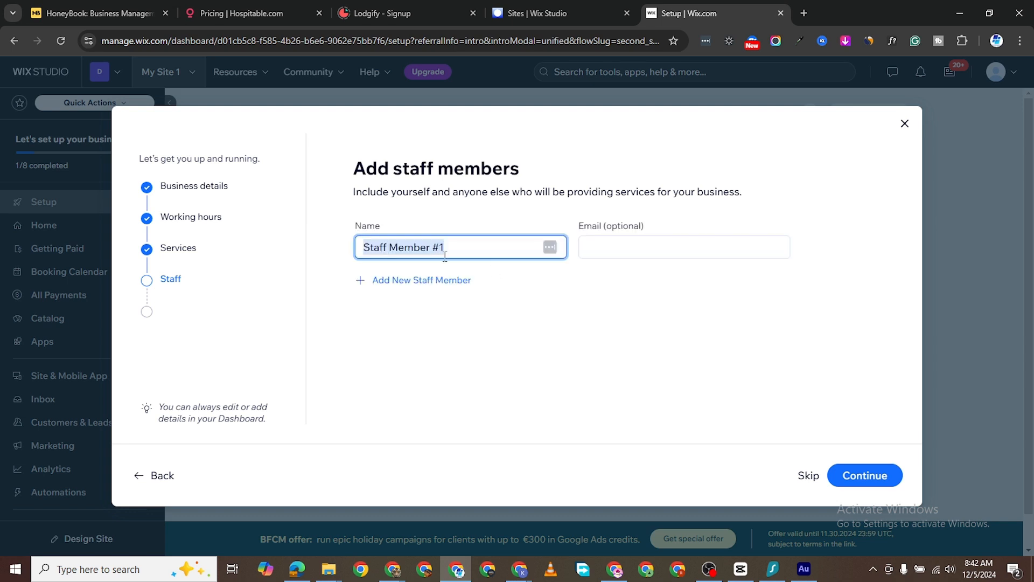
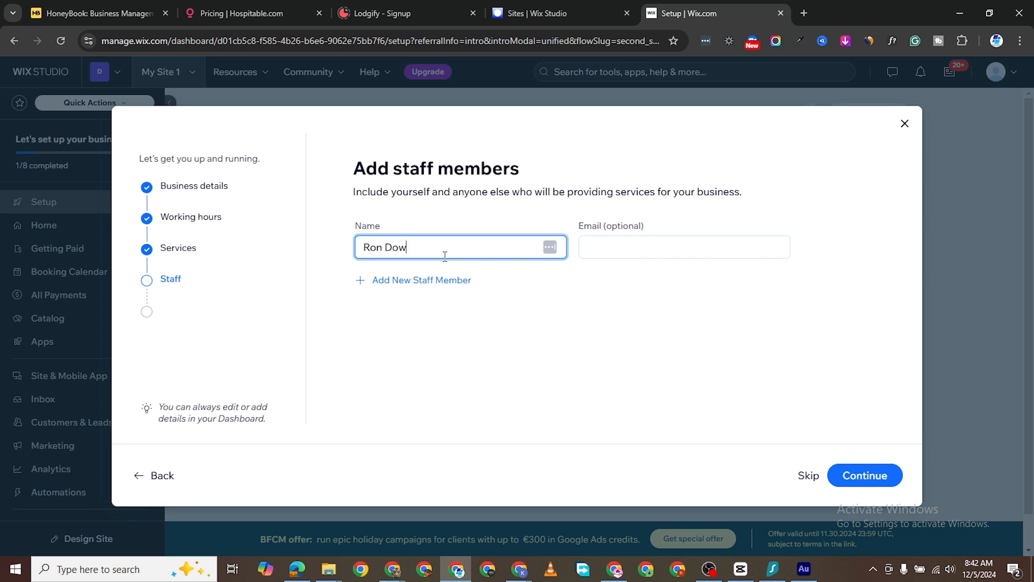
click(458, 281)
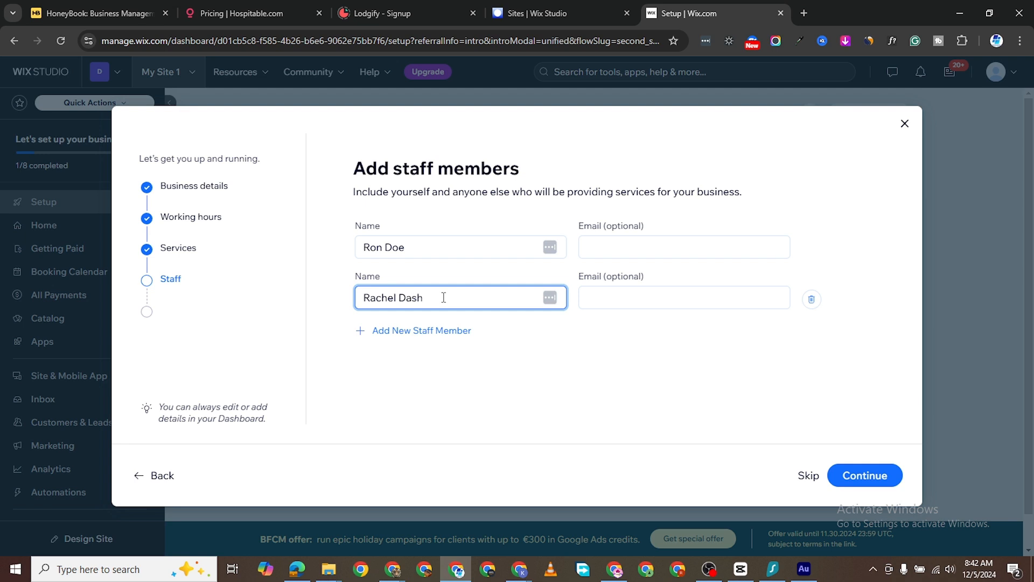
- Fill in each staff member's businessestate.com e-mail address
click(636, 240)
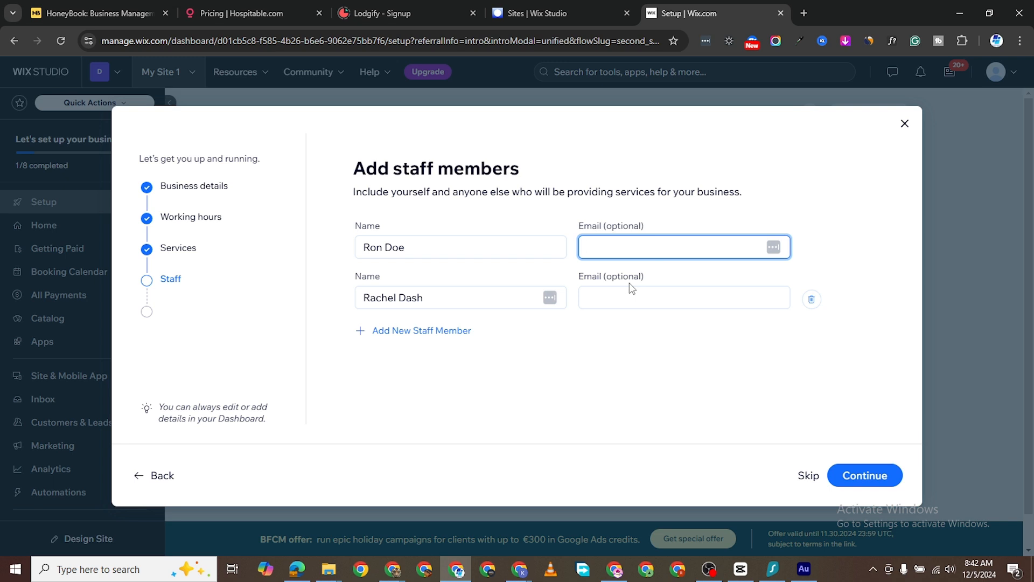
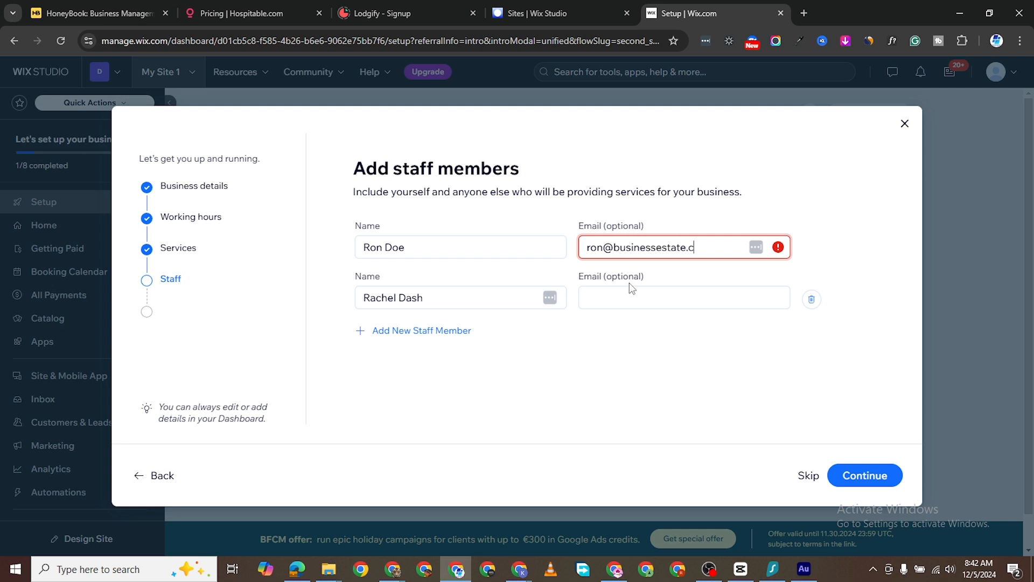
click(619, 301)
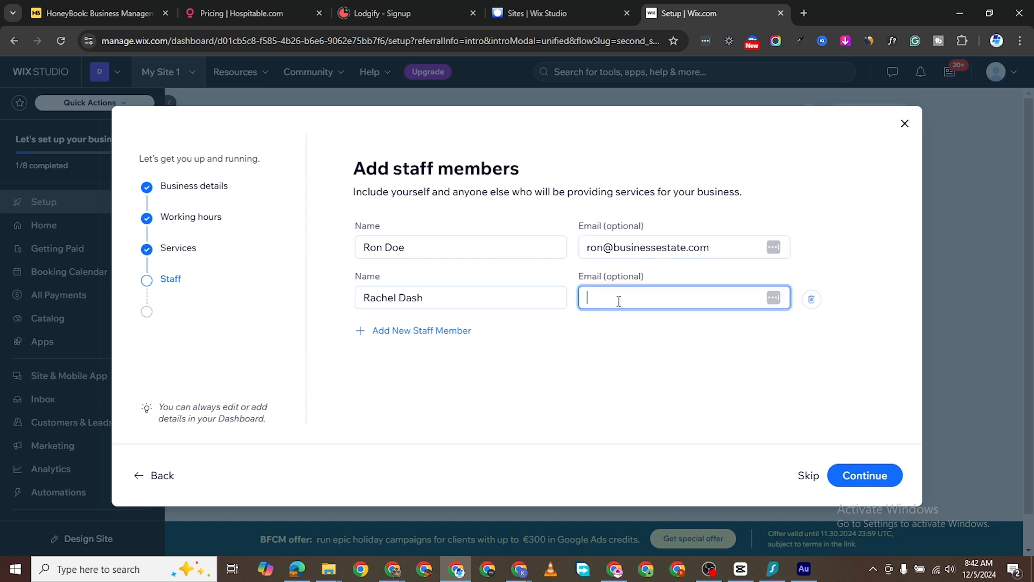
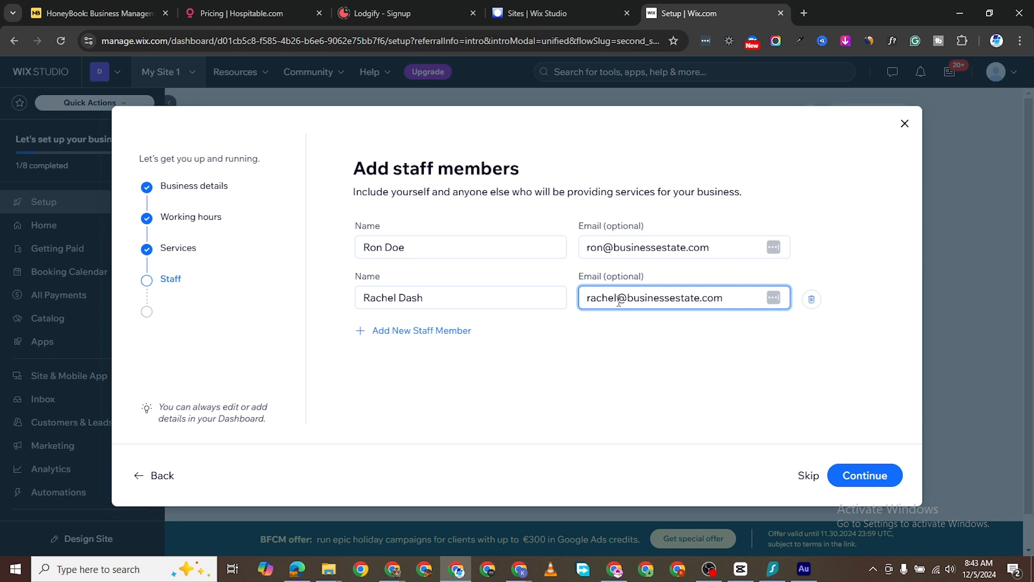
- Choose on-the-go booking management, personal calendar sync and automated email/SMS reminders, then finish setup
click(867, 475)
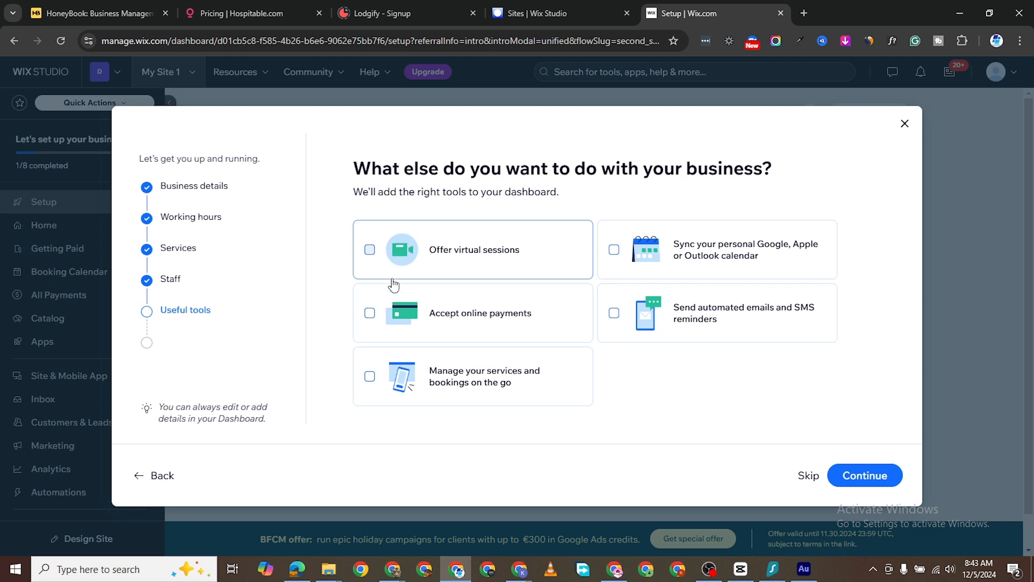
click(370, 377)
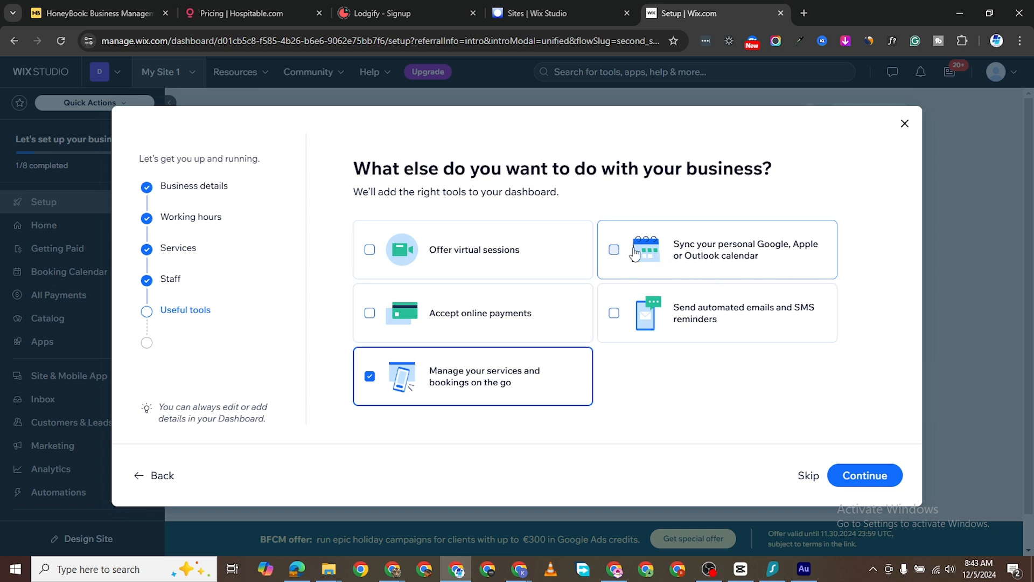
click(615, 251)
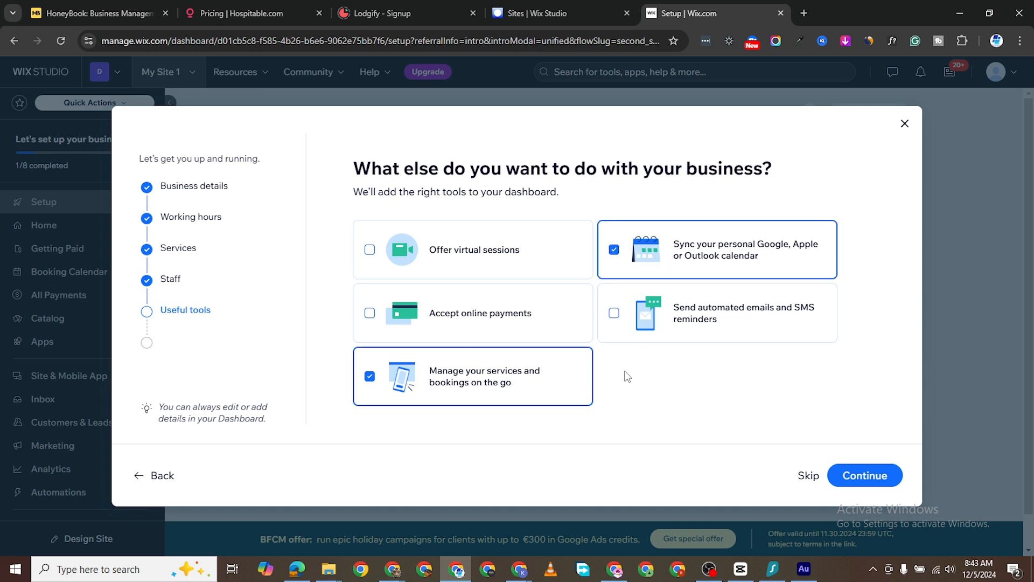
click(615, 315)
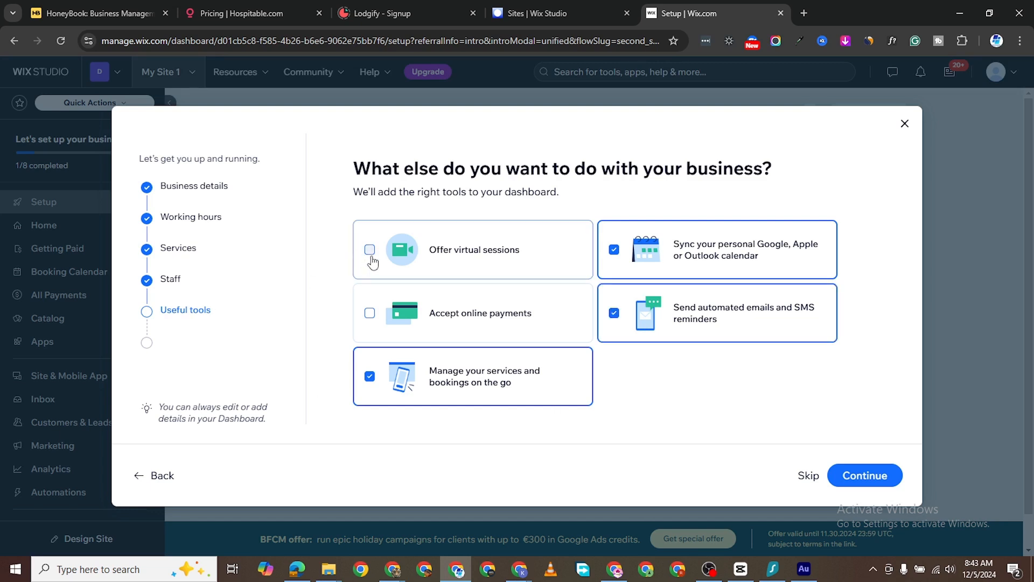
click(865, 476)
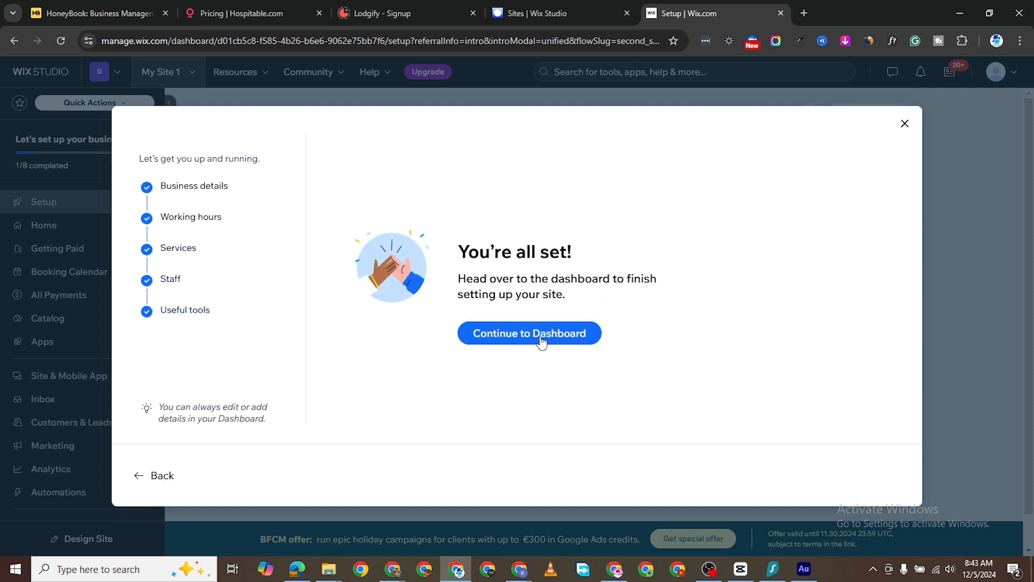
click(533, 340)
- Go to the dashboard and choose to design the site from a template
click(537, 336)
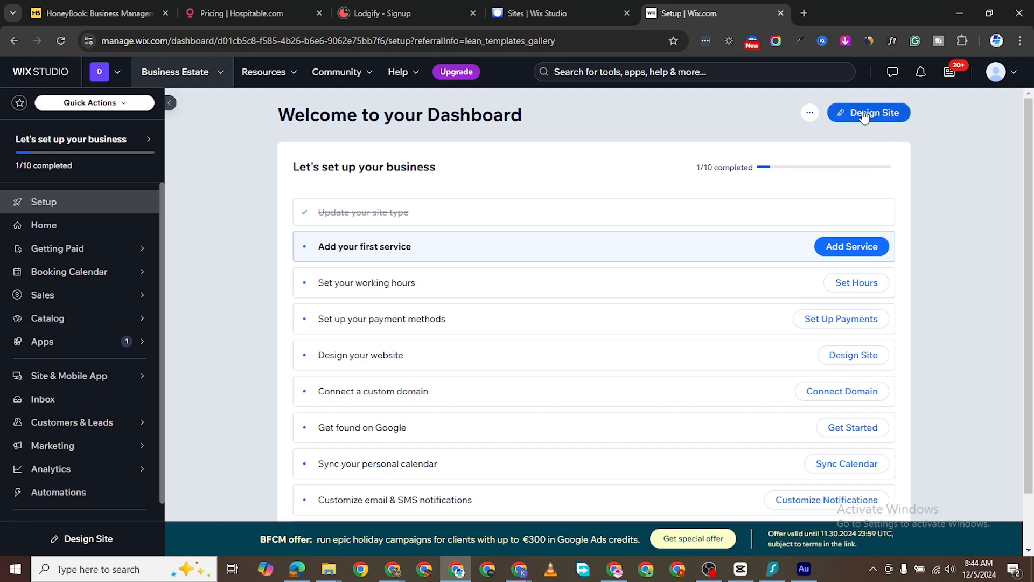
click(864, 114)
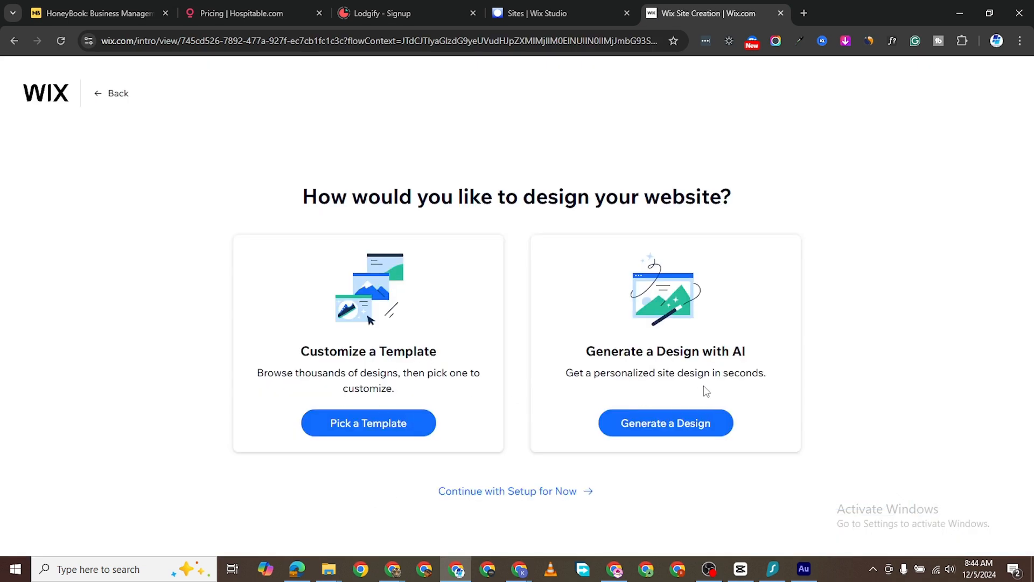
click(389, 429)
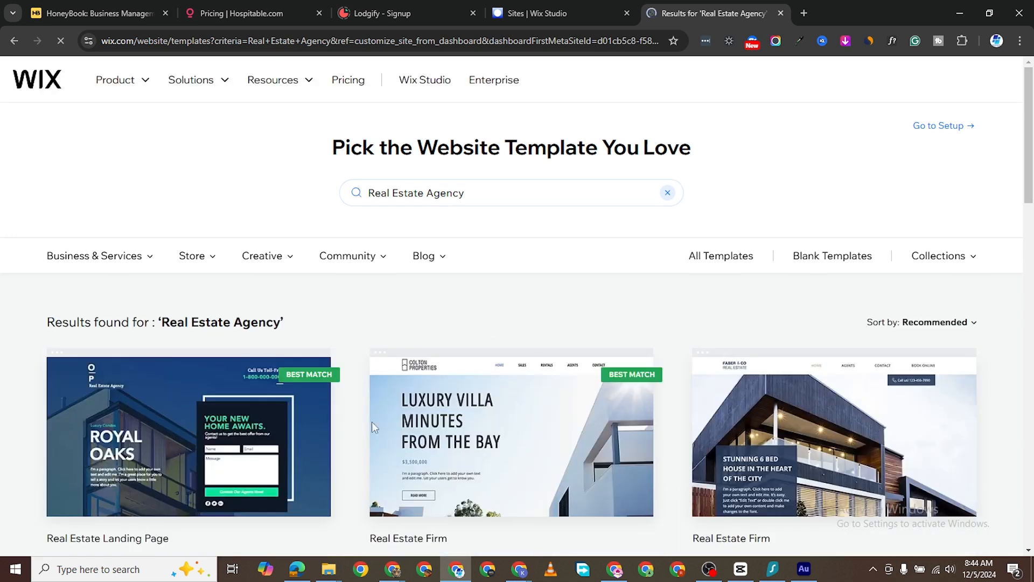
- Browse the template results and open Real Estate Landing Page for editing
scroll(323, 377, down, 3)
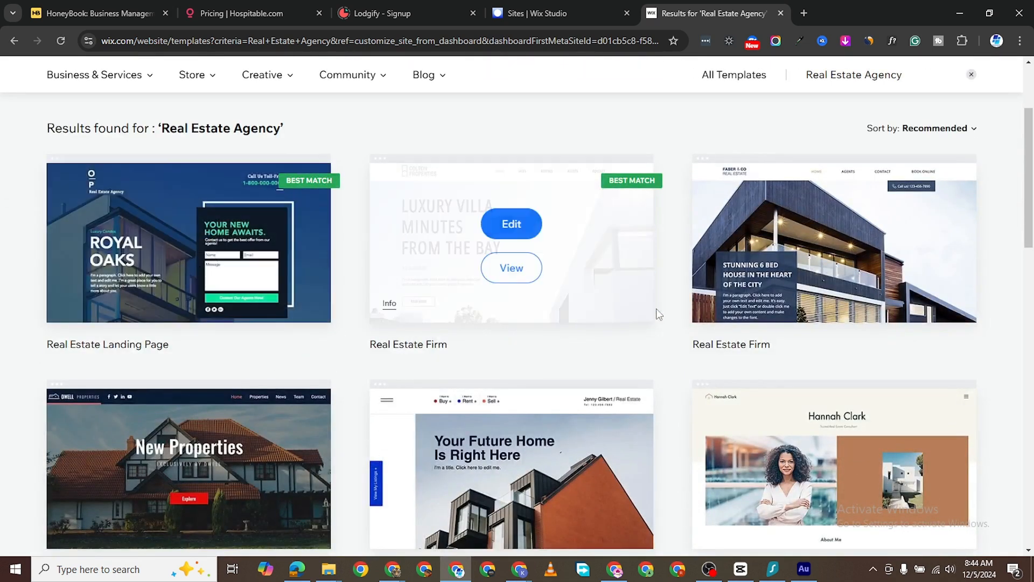
scroll(216, 330, down, 3)
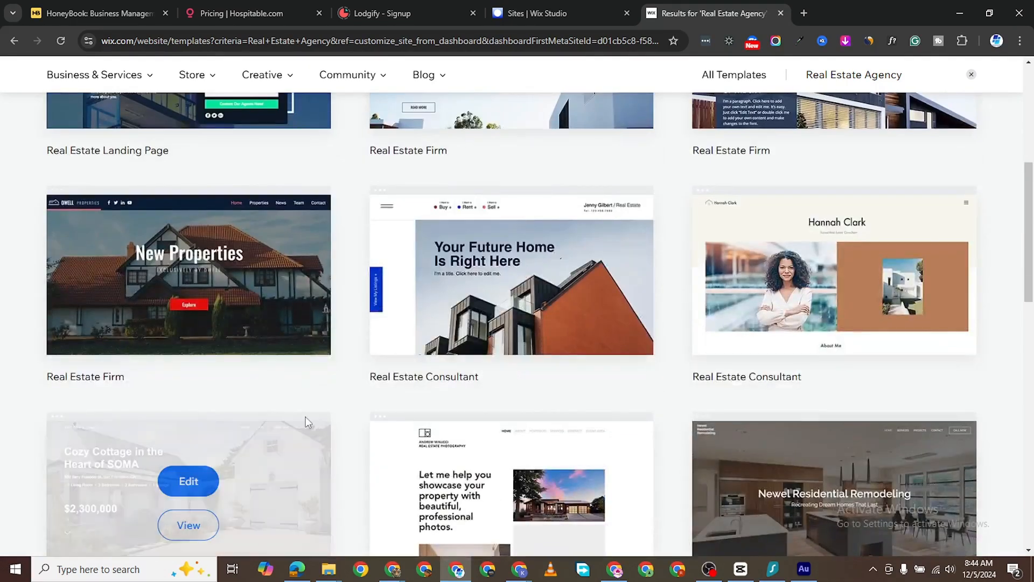
scroll(275, 306, down, 3)
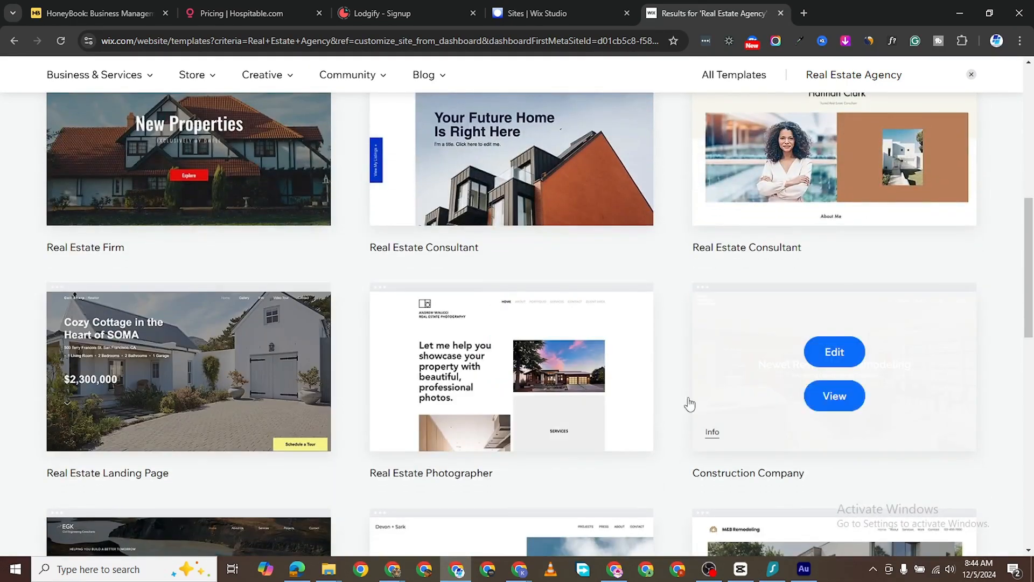
scroll(217, 377, down, 2)
scroll(231, 319, up, 9)
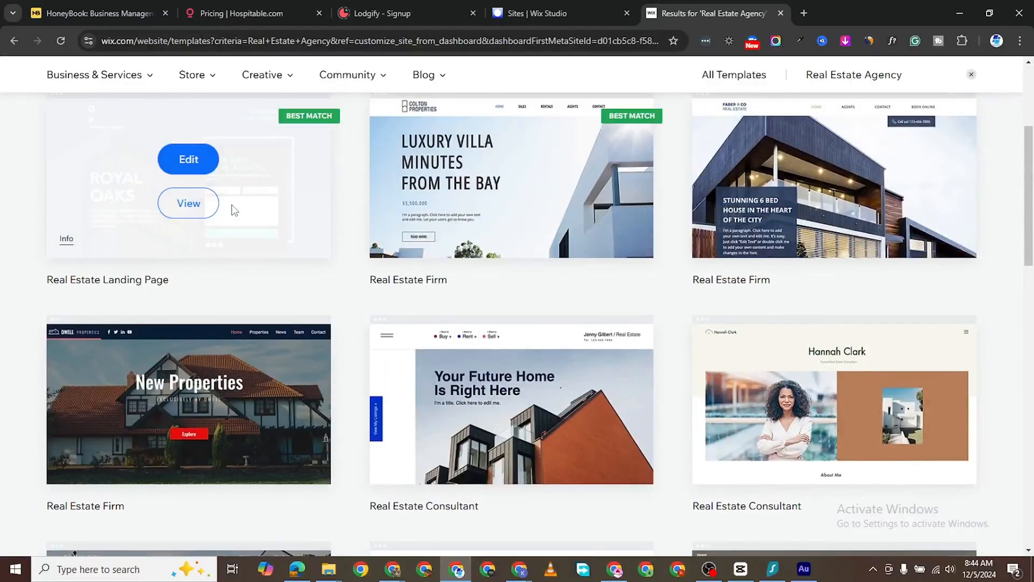
scroll(231, 237, up, 1)
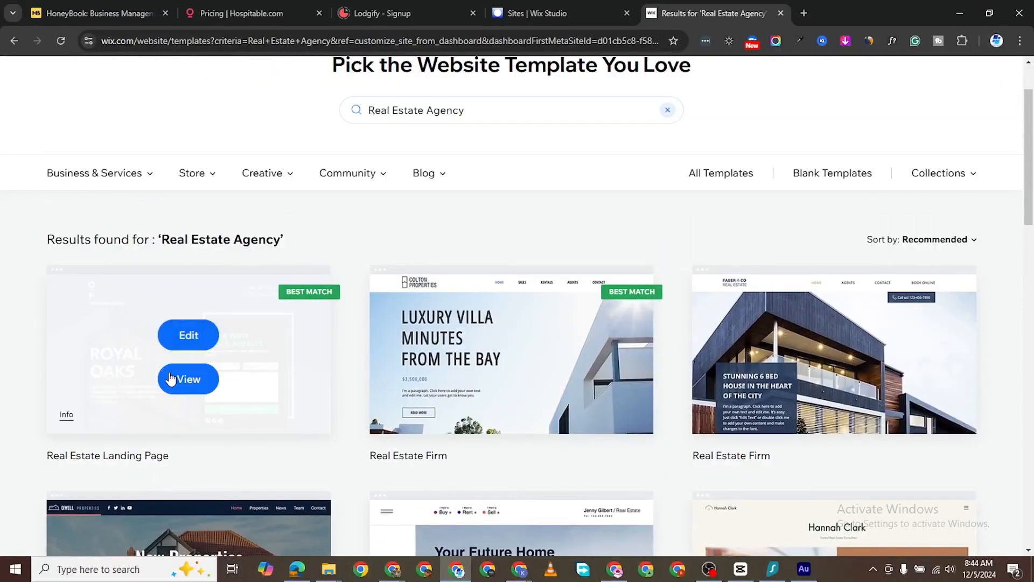
click(201, 335)
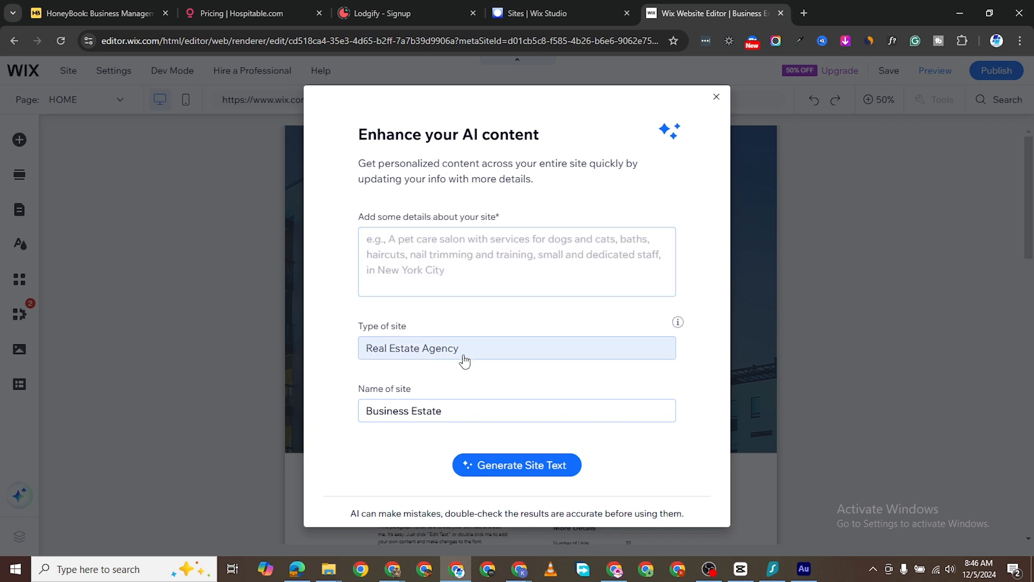
- Describe a Brooklyn real estate agency offering virtual tours, financing and property management, and generate site text
click(428, 245)
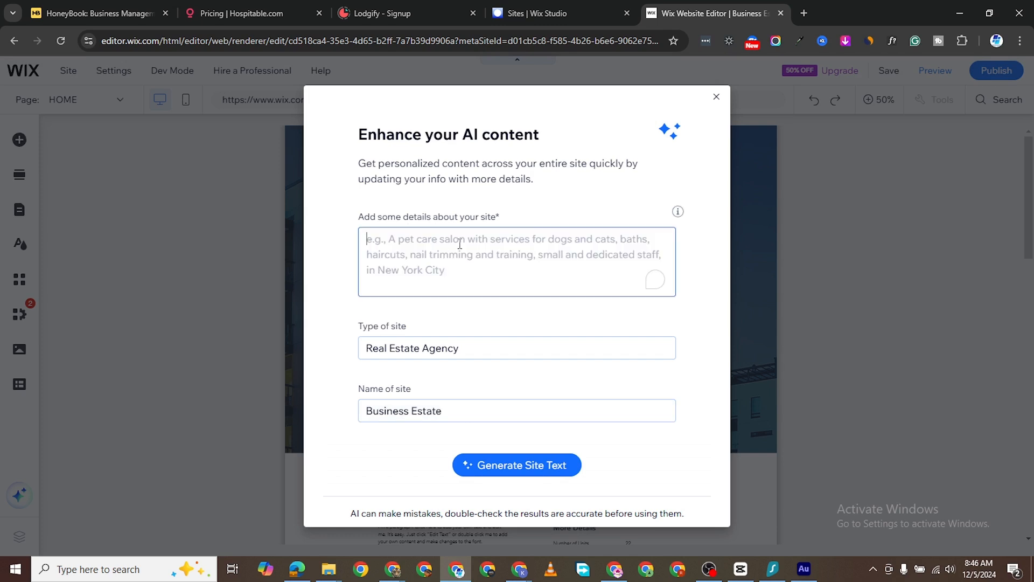
text(A)
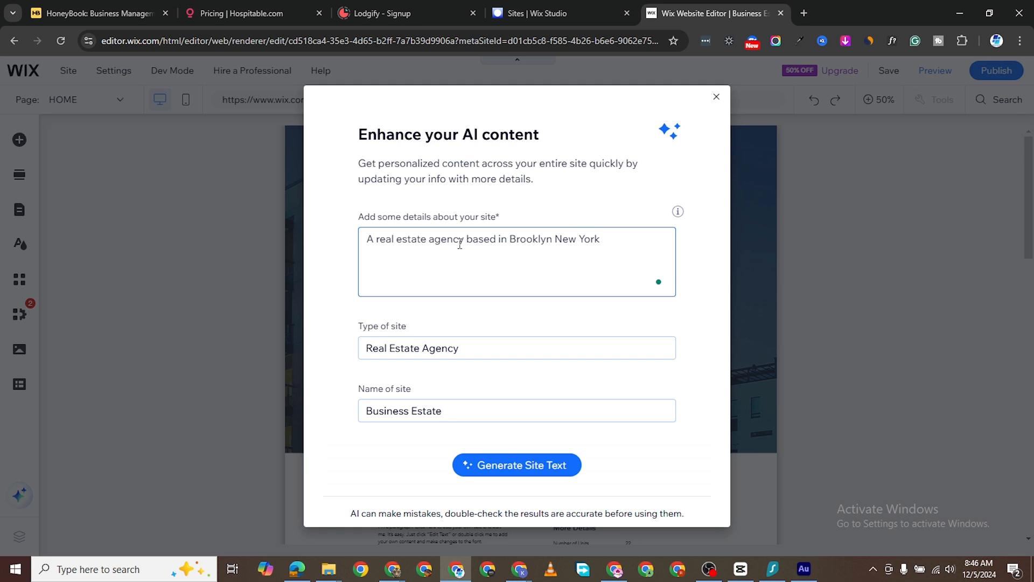
text(ffering virtual tours, financing and)
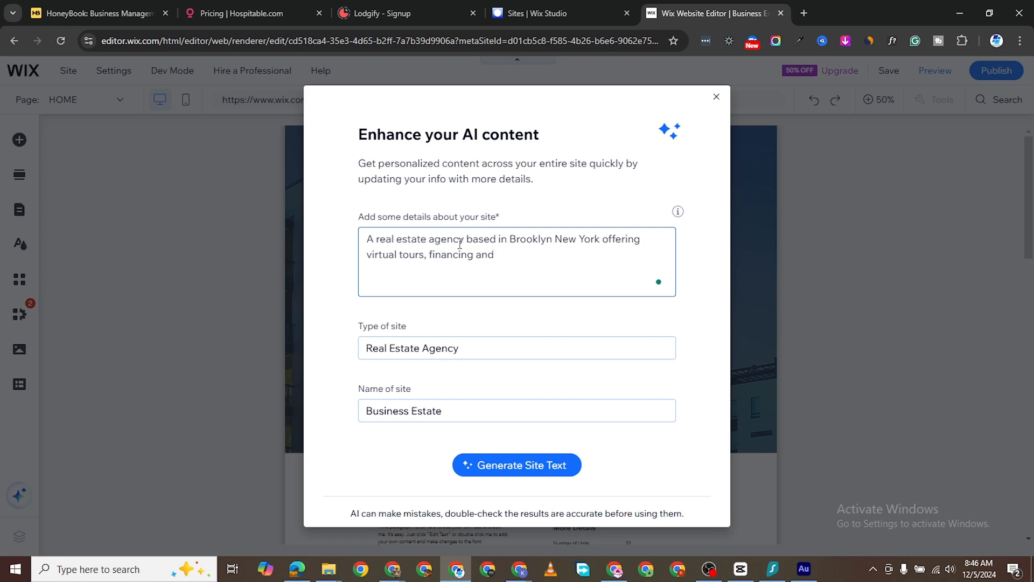
text(ma)
key(BackSpace)
key(BackSpace)
text(re)
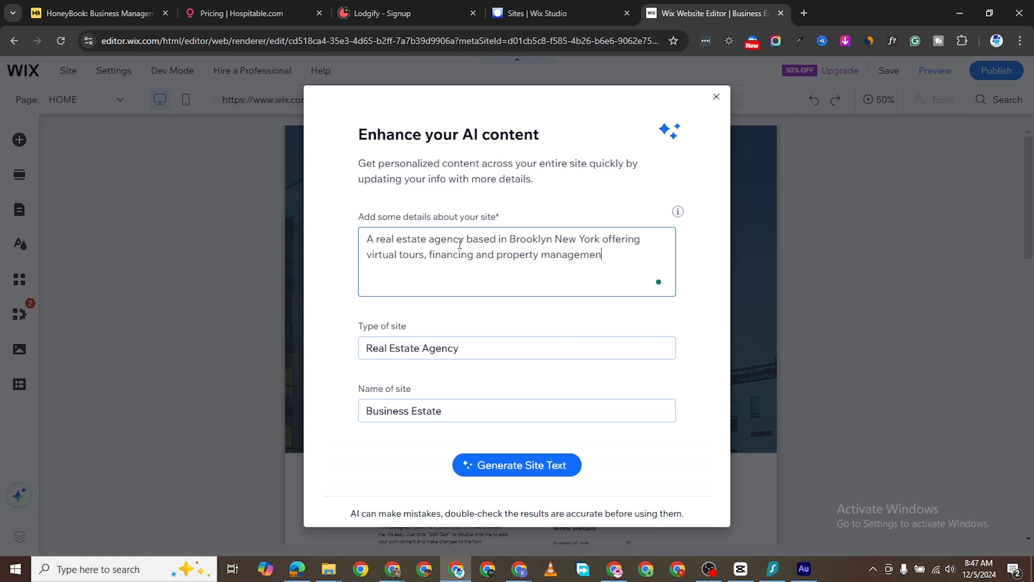
click(520, 467)
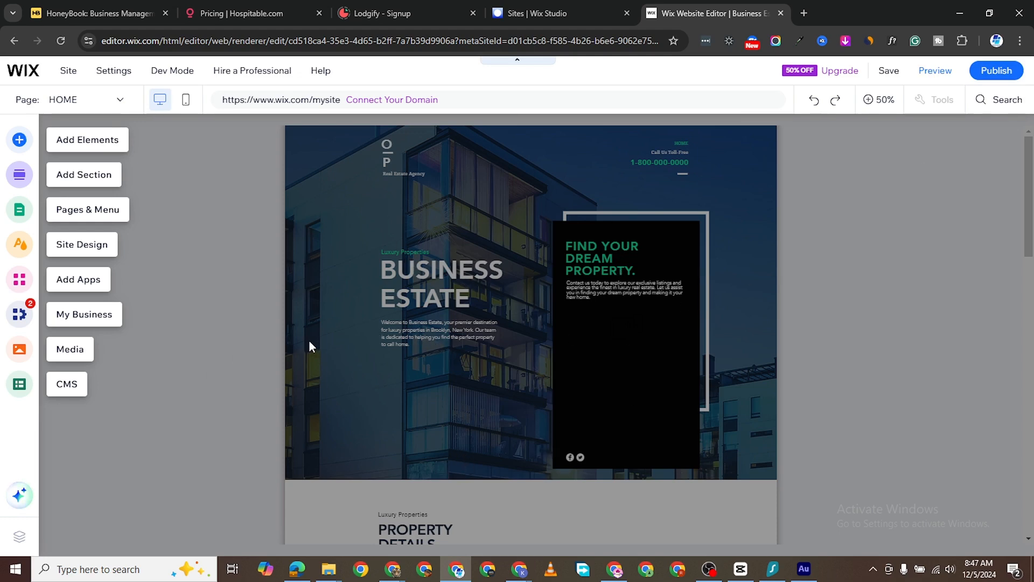
- Scroll through the canvas to review the AI-written hero, property, services and contact copy
scroll(503, 362, down, 3)
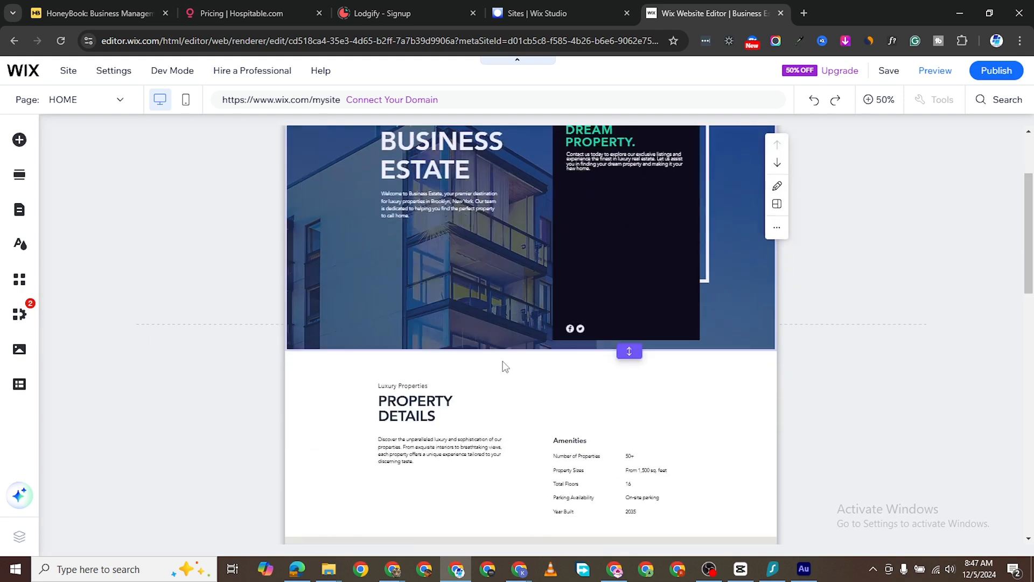
scroll(625, 326, up, 2)
scroll(609, 299, up, 2)
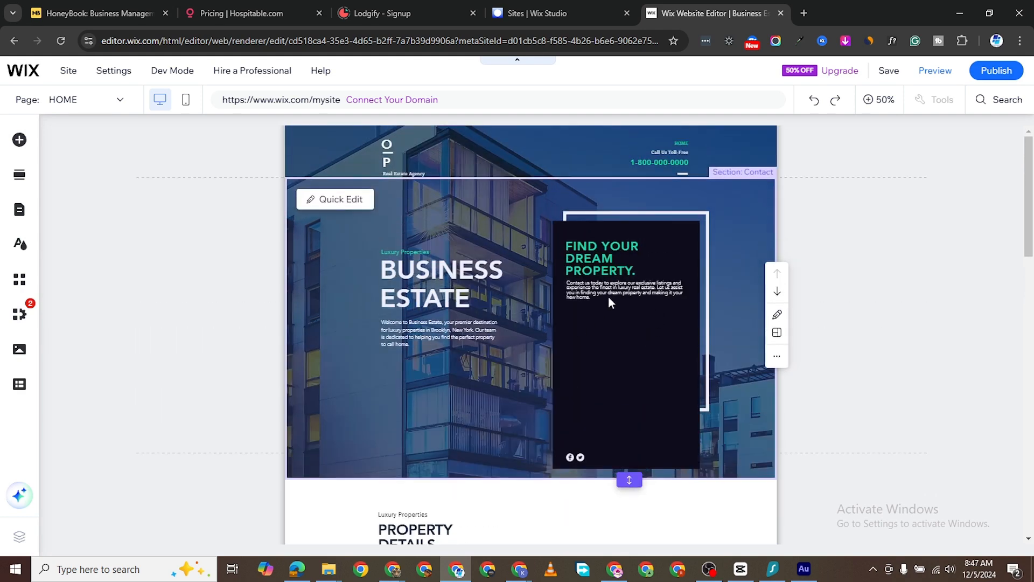
scroll(555, 318, down, 3)
scroll(547, 325, down, 10)
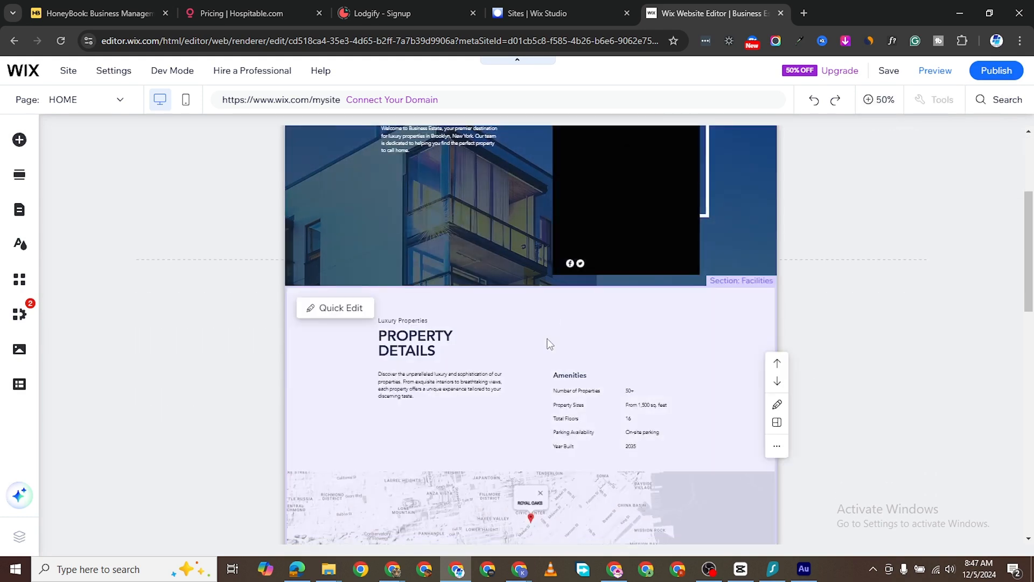
scroll(572, 369, down, 2)
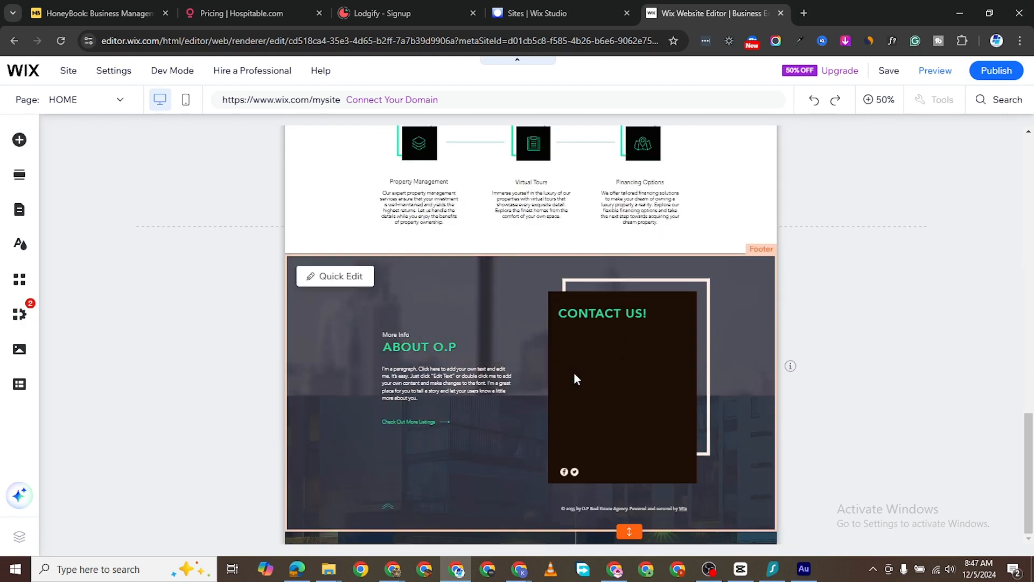
scroll(489, 409, up, 12)
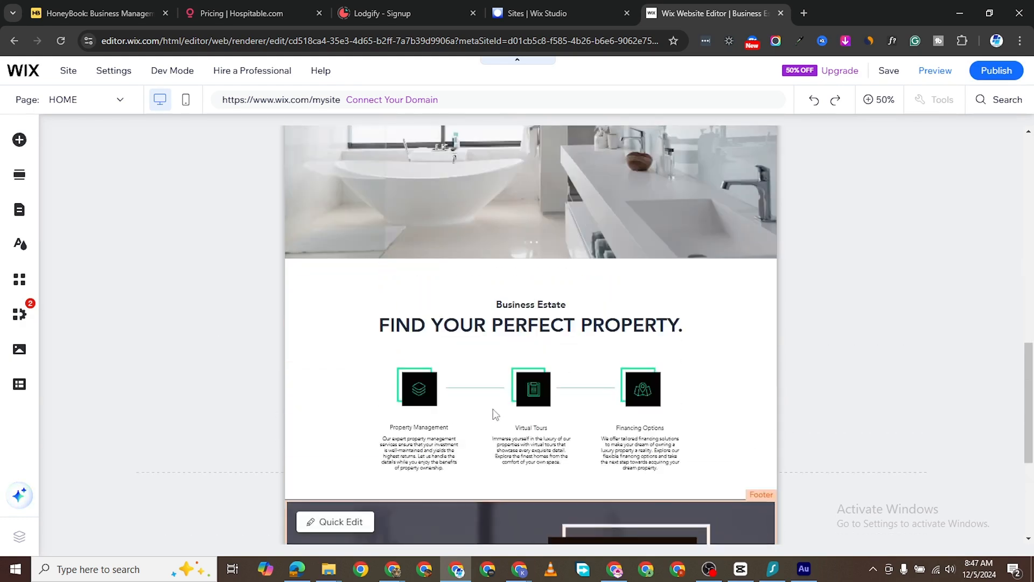
scroll(593, 355, down, 8)
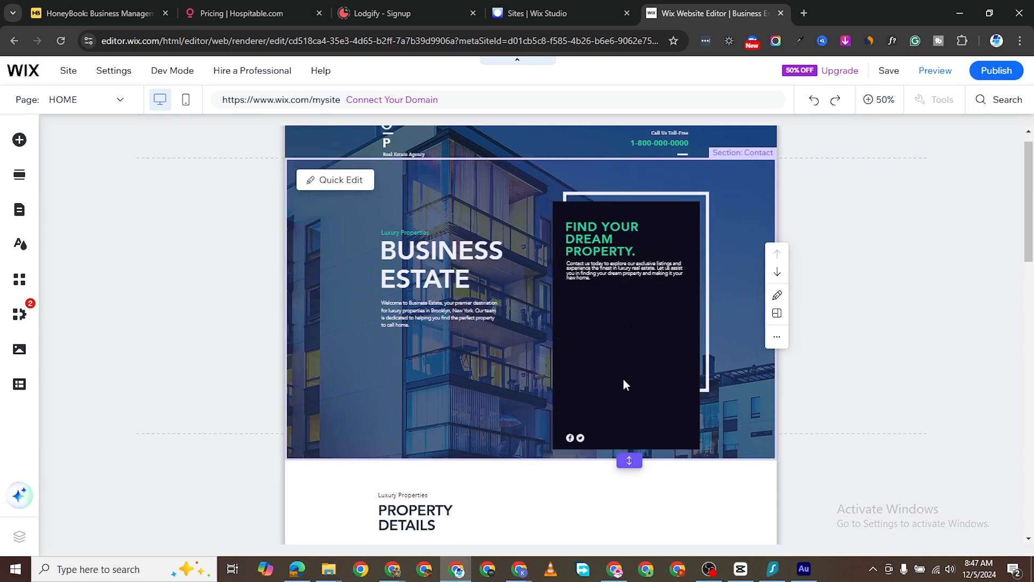
scroll(577, 354, up, 4)
scroll(579, 356, up, 5)
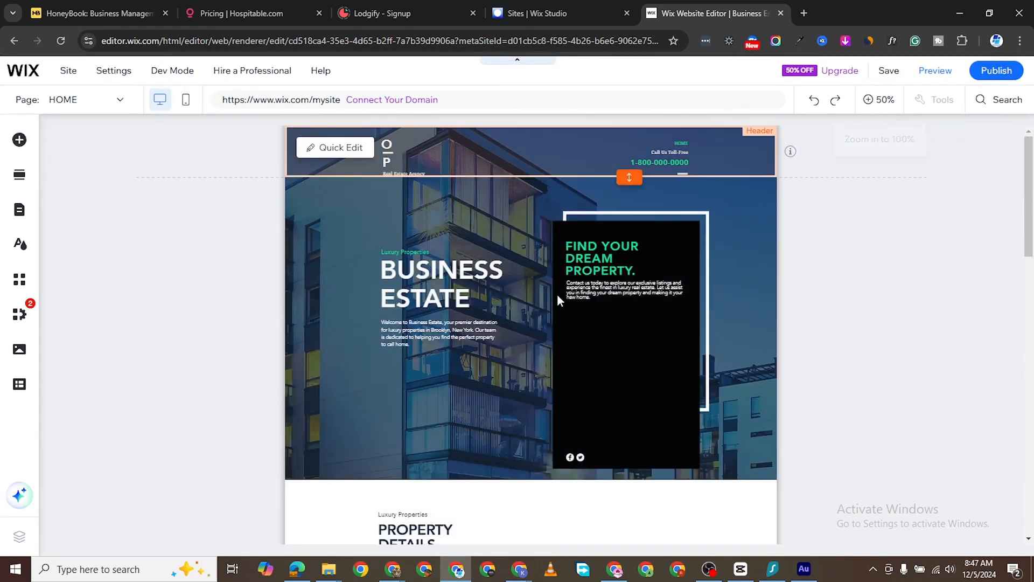
scroll(565, 338, down, 2)
click(566, 335)
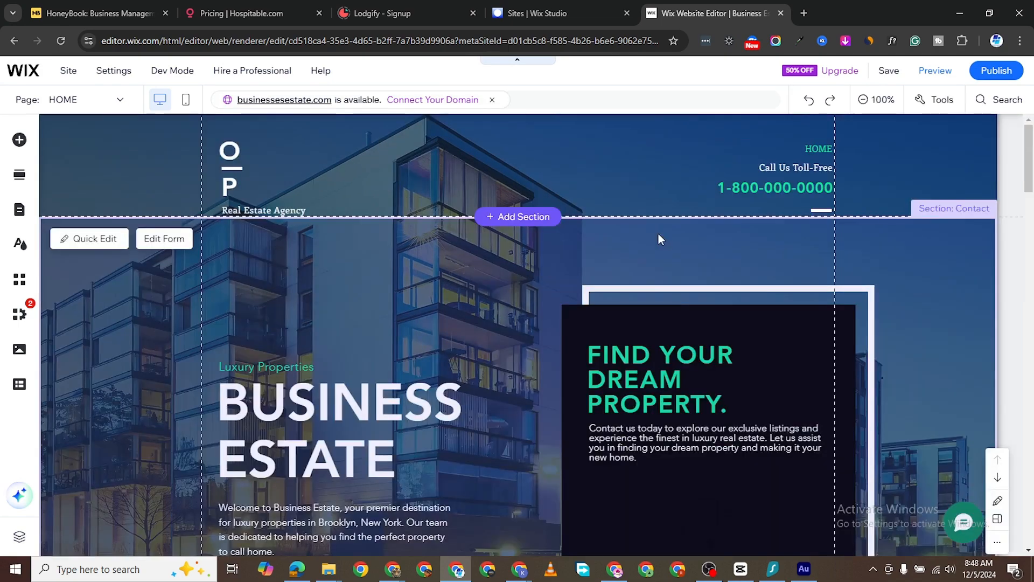
scroll(658, 234, down, 5)
scroll(651, 288, down, 10)
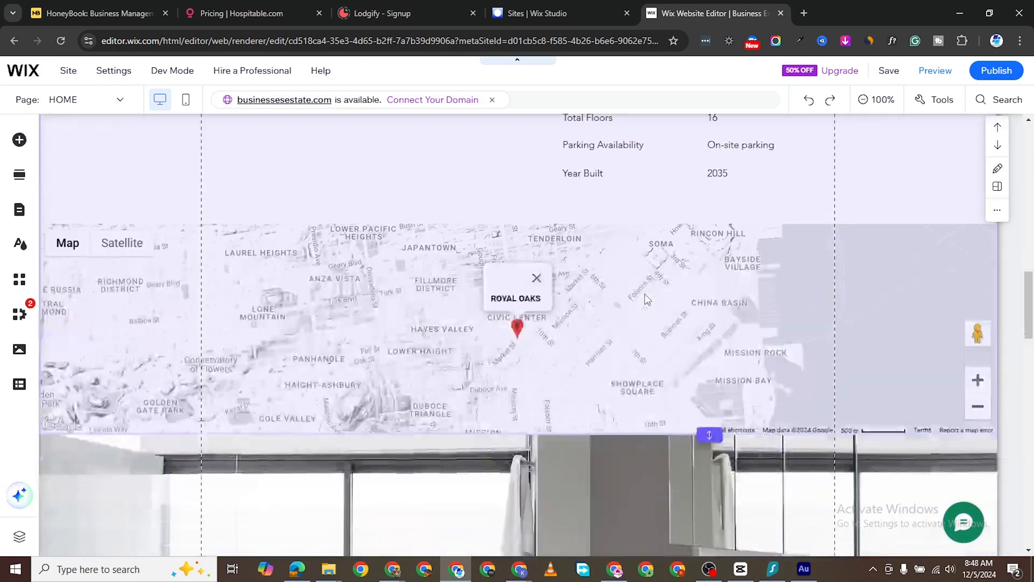
scroll(645, 294, up, 15)
scroll(669, 395, down, 5)
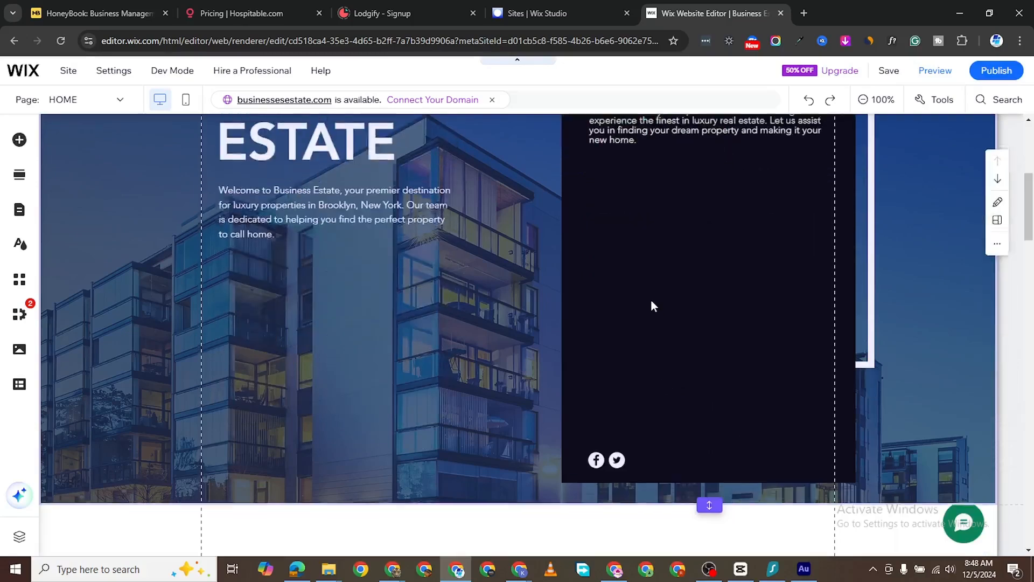
scroll(651, 299, up, 3)
scroll(676, 385, down, 12)
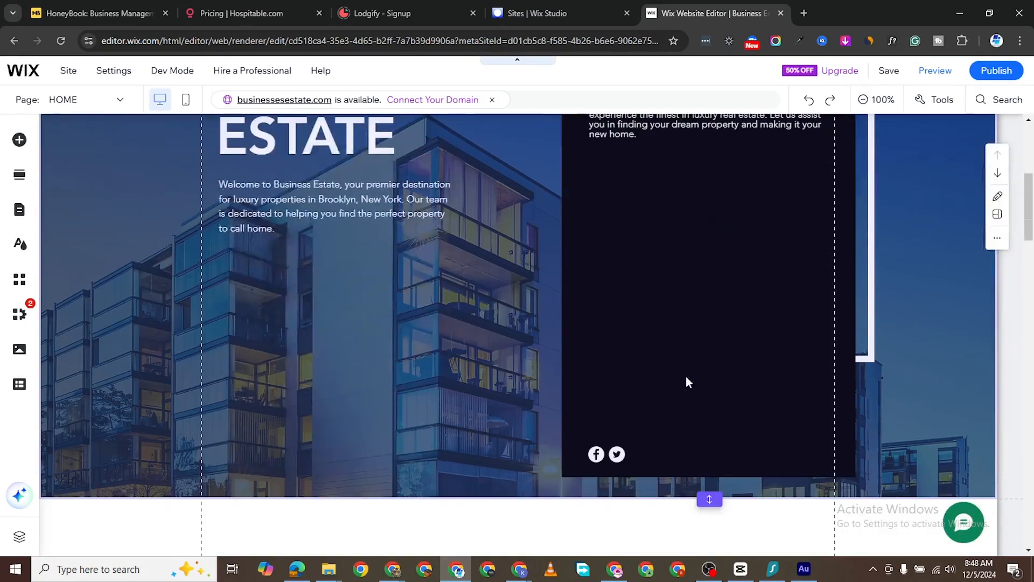
scroll(684, 390, down, 20)
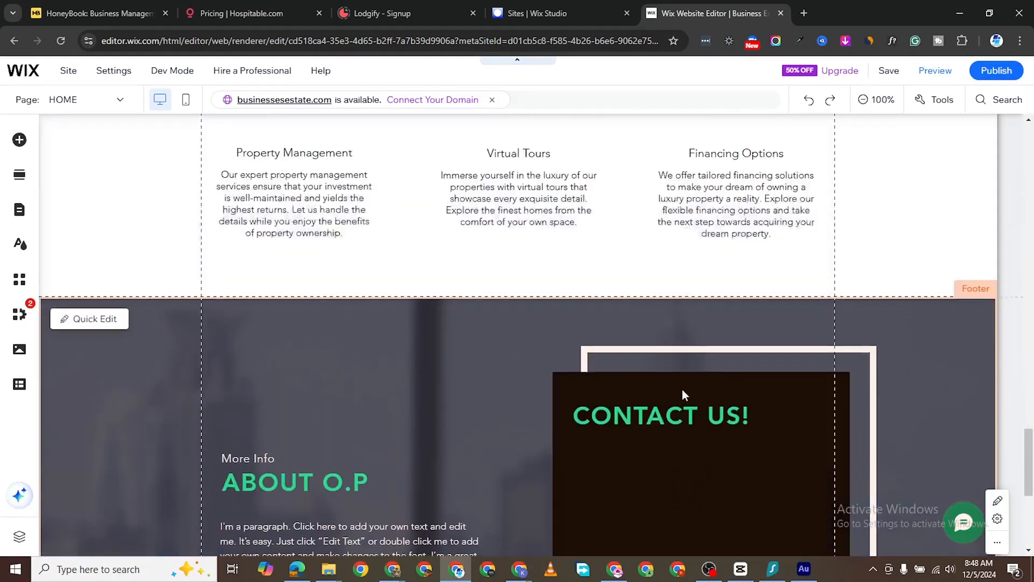
scroll(682, 383, up, 13)
scroll(718, 354, up, 20)
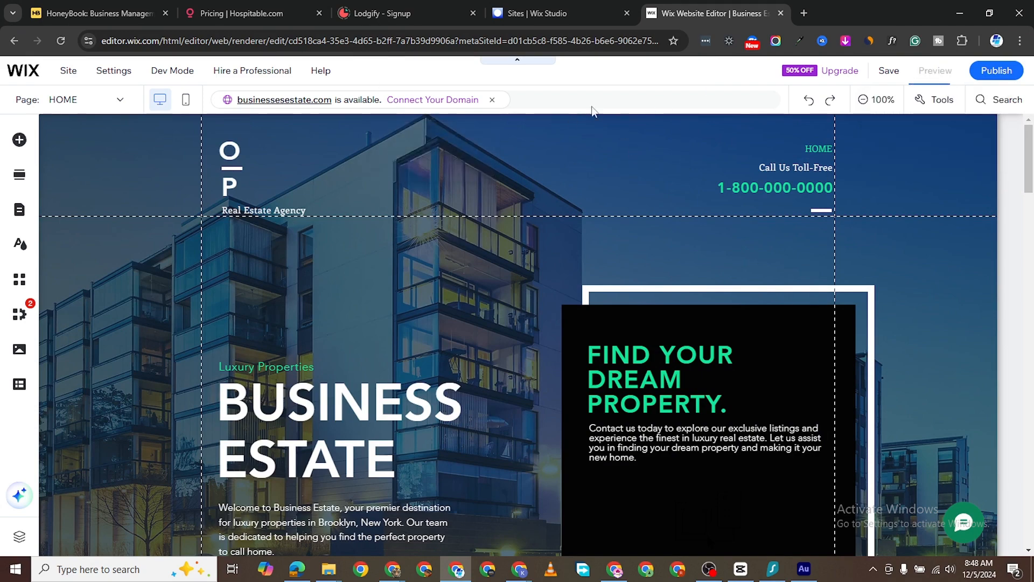
click(932, 70)
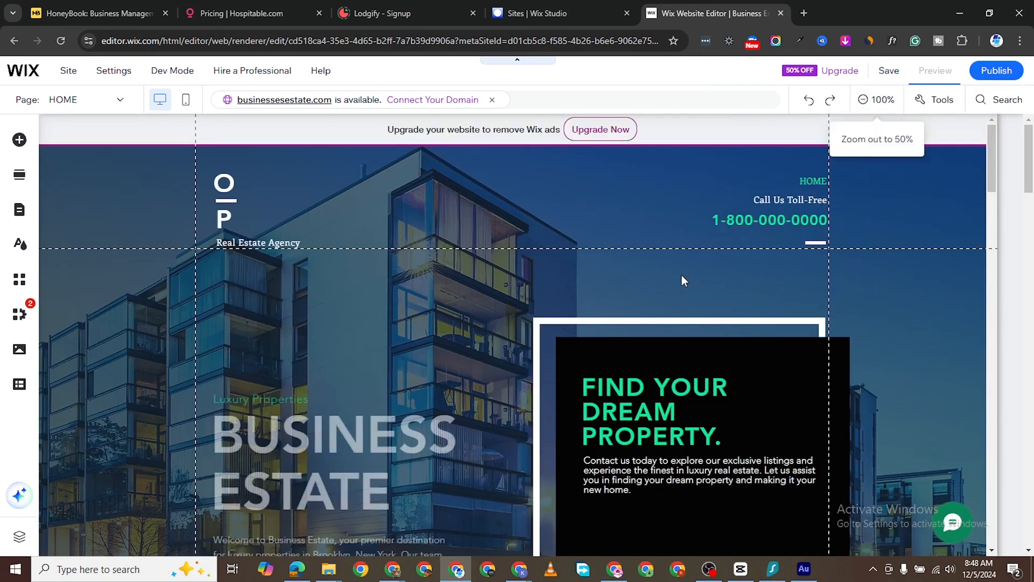
scroll(679, 338, down, 5)
scroll(684, 349, down, 5)
scroll(686, 345, up, 6)
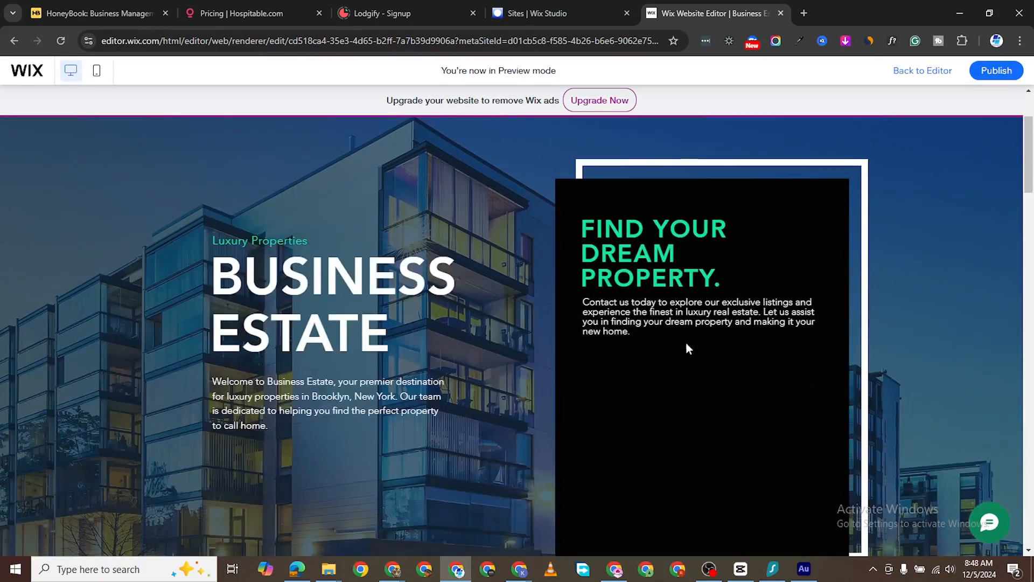
scroll(687, 345, down, 12)
scroll(671, 388, up, 15)
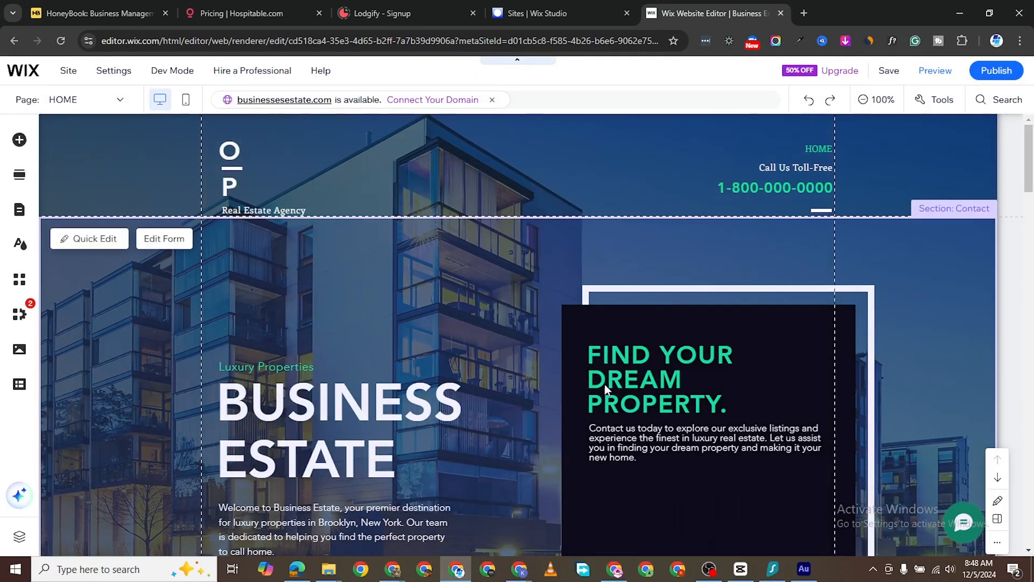
scroll(651, 397, down, 2)
scroll(602, 408, up, 3)
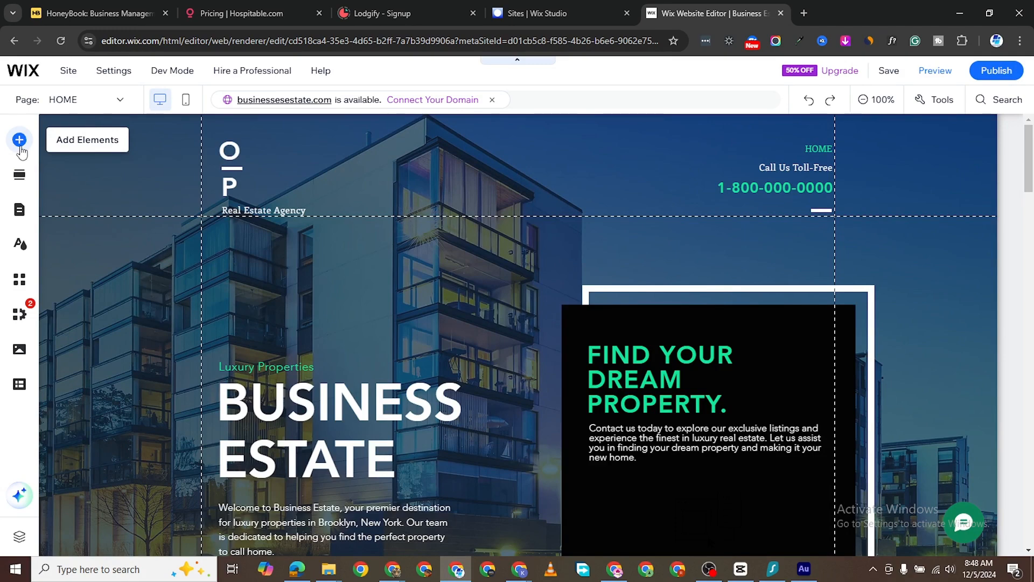
scroll(167, 260, down, 2)
scroll(381, 241, up, 2)
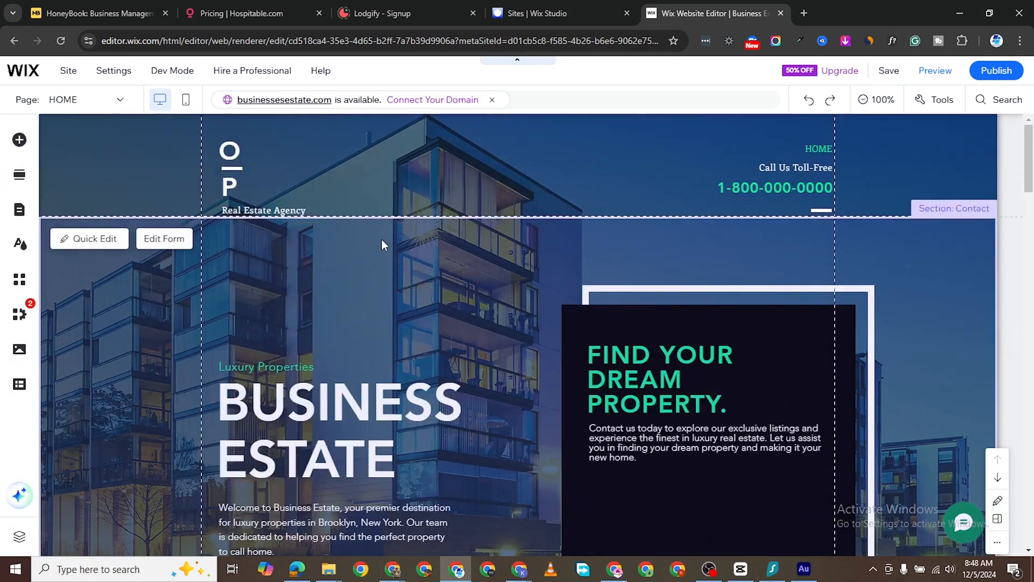
scroll(426, 283, down, 10)
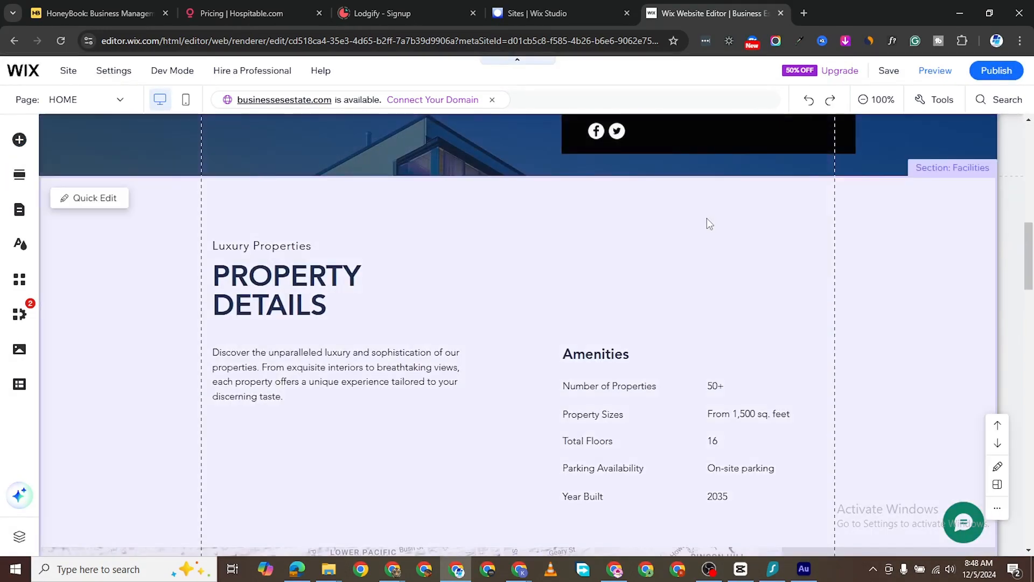
scroll(463, 307, down, 7)
scroll(593, 331, down, 2)
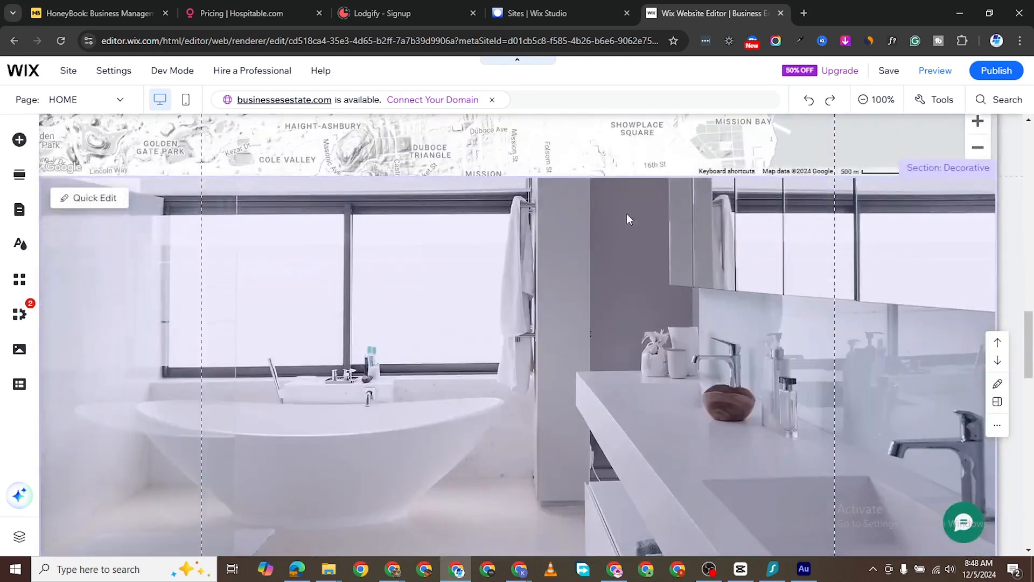
scroll(518, 275, down, 5)
scroll(620, 271, up, 5)
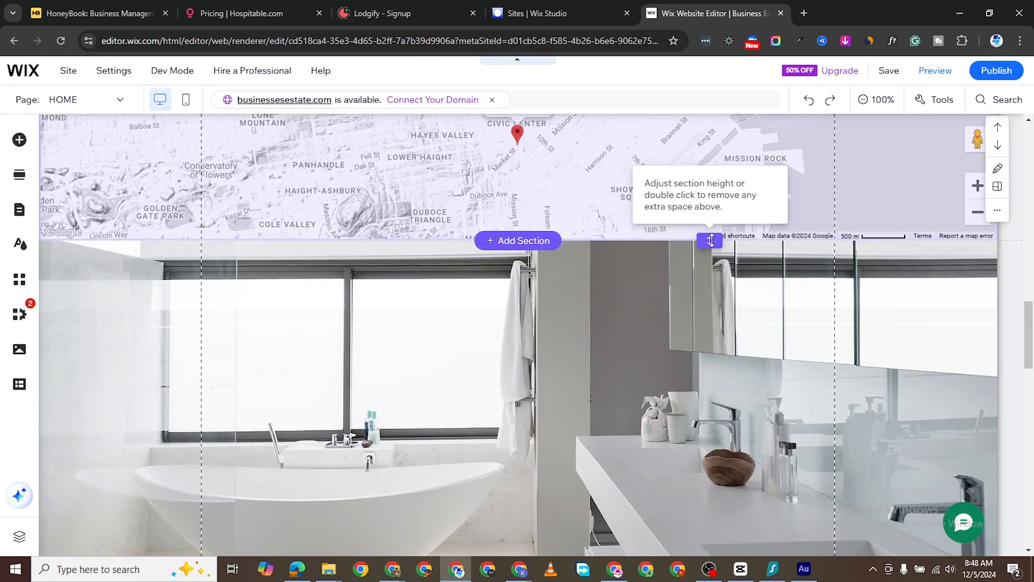
scroll(677, 179, up, 8)
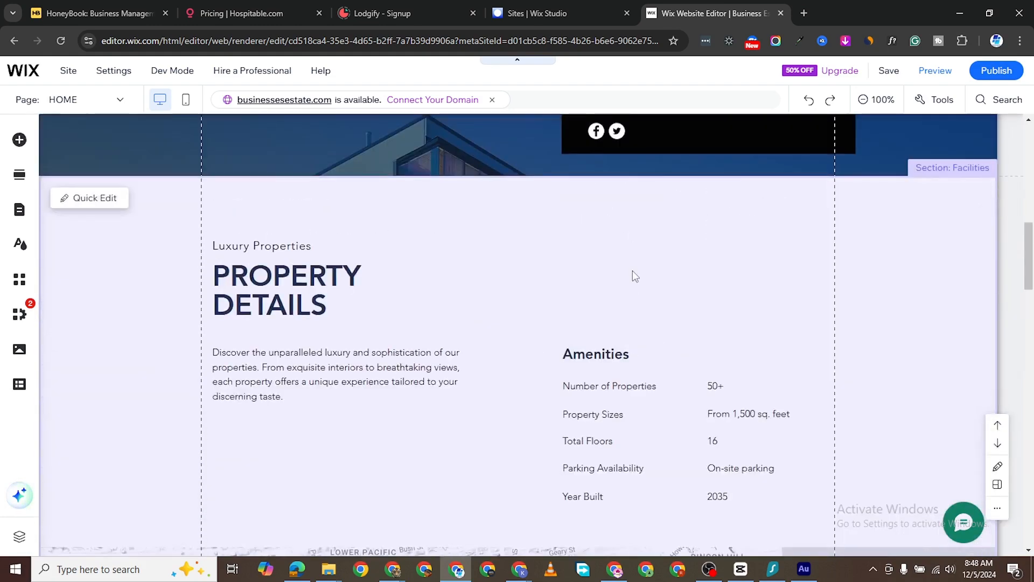
scroll(538, 254, up, 3)
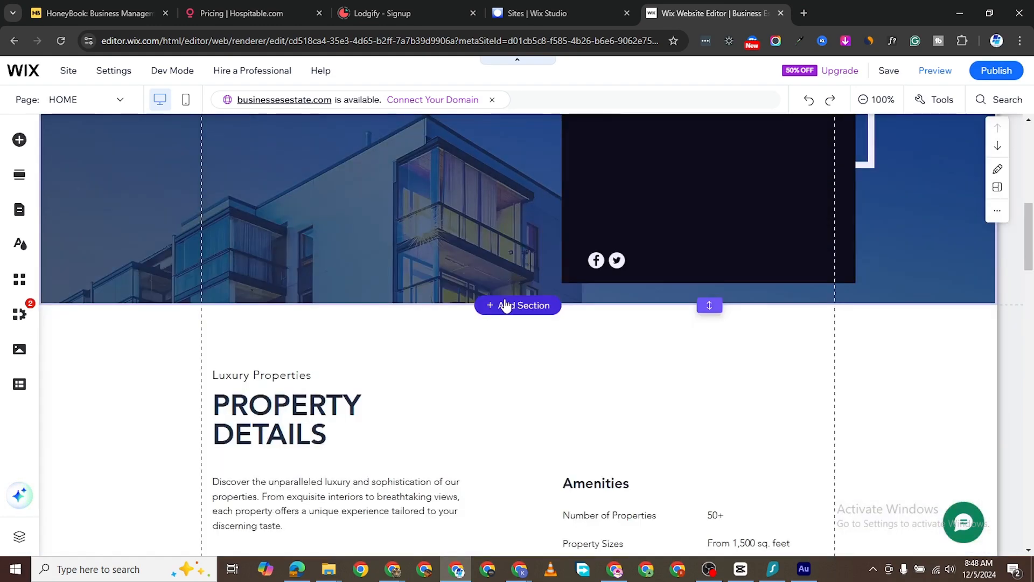
click(495, 309)
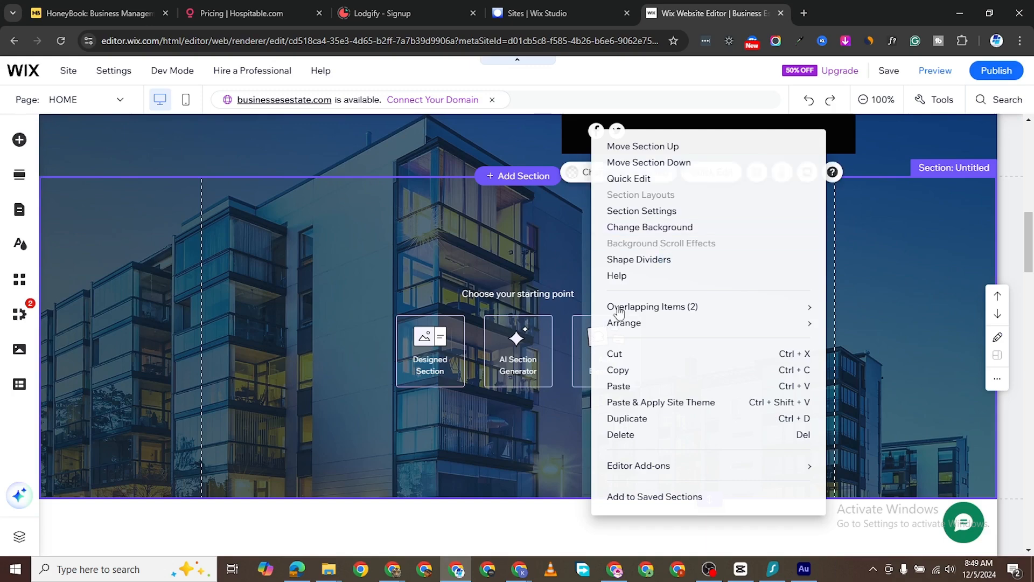
key(Delete)
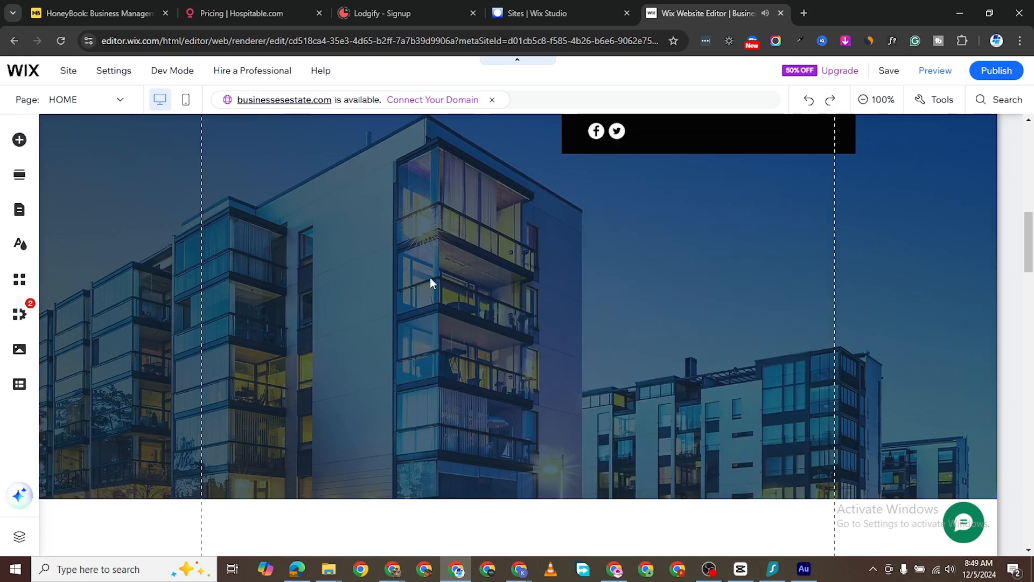
scroll(591, 237, up, 8)
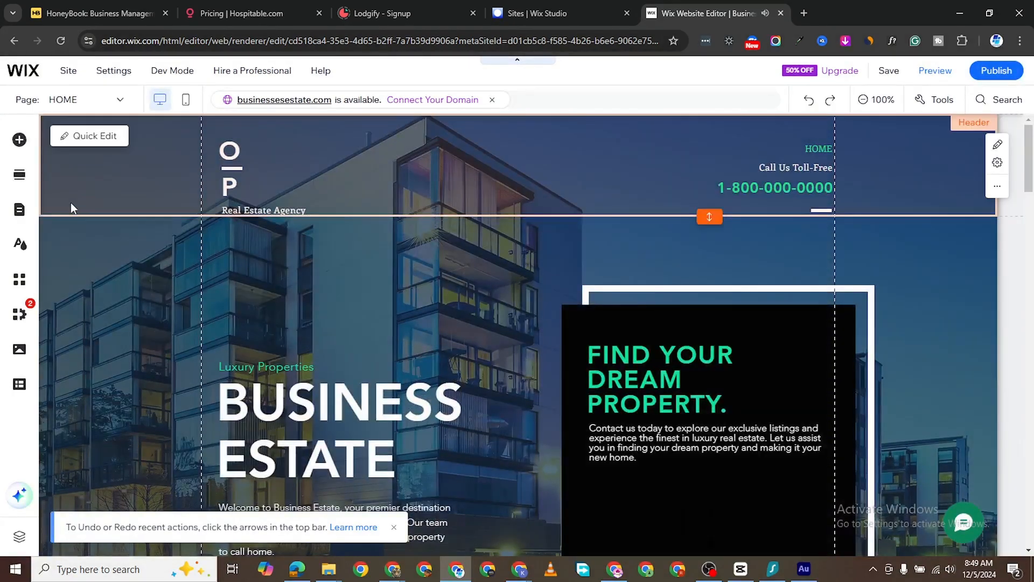
scroll(620, 245, down, 4)
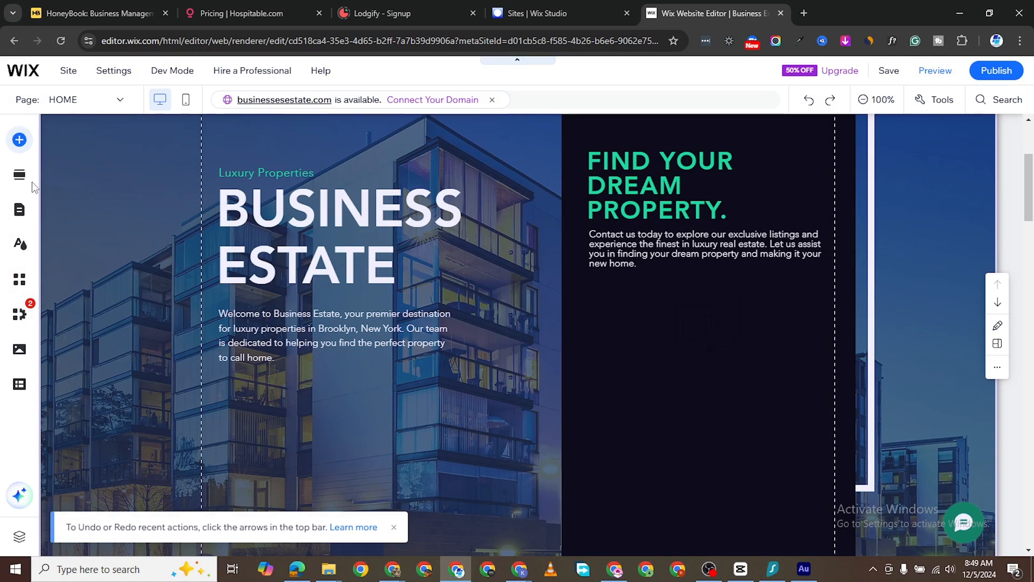
- Open Add Elements and browse the Menu & Anchor and Strip presets
click(19, 140)
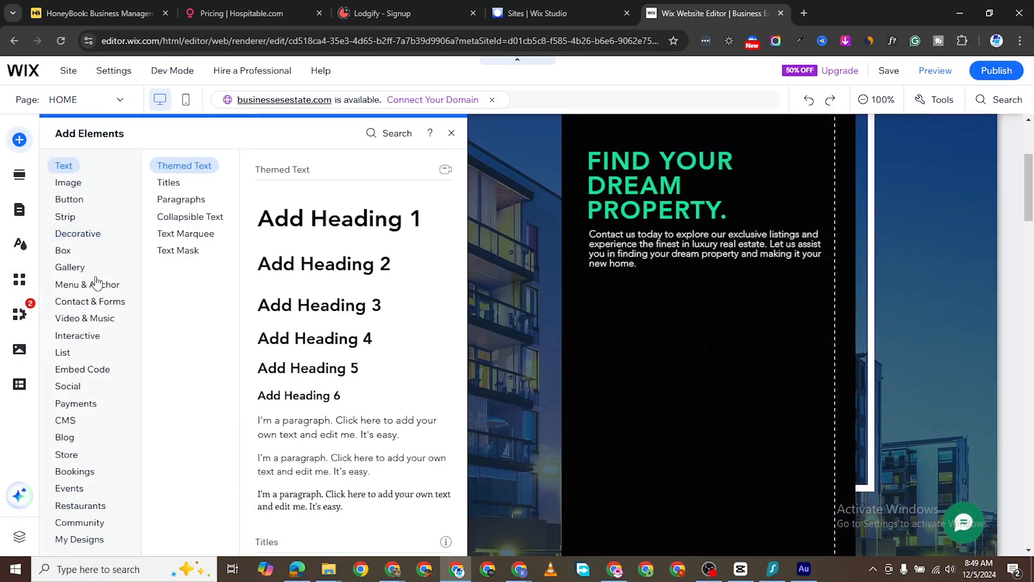
click(103, 284)
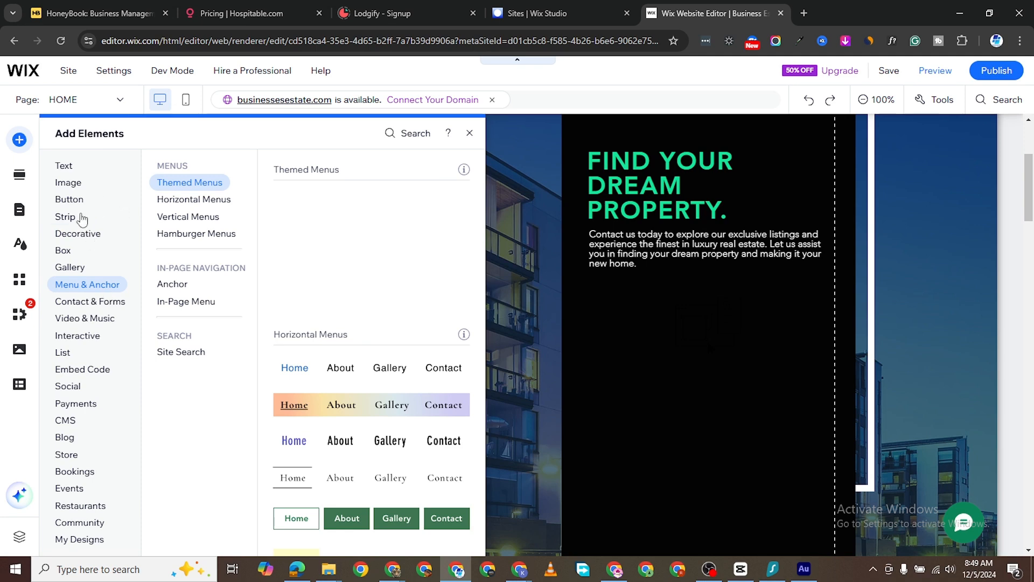
click(77, 223)
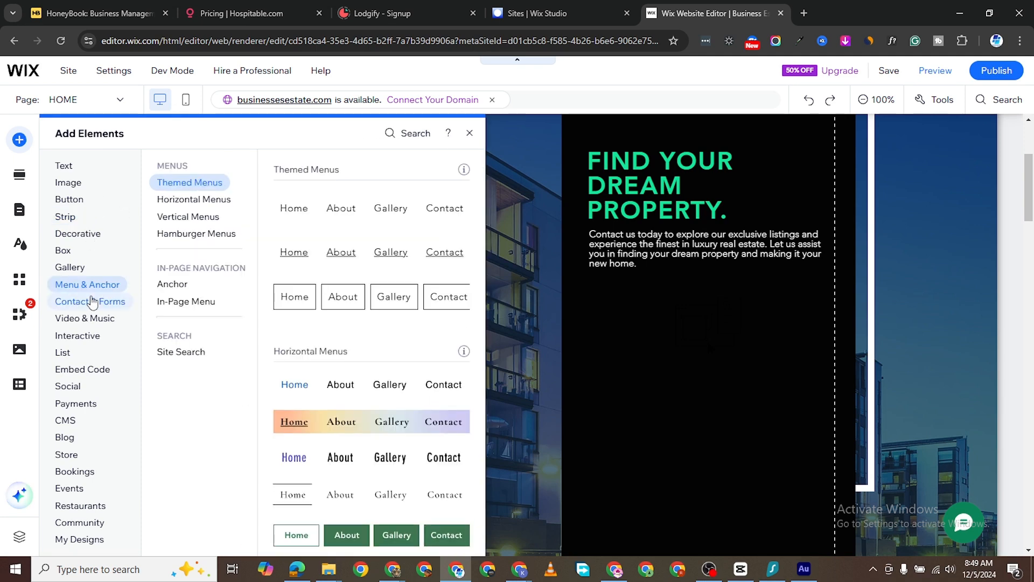
- Place the 'How can we help?' request form with name, e-mail and phone fields on the homepage
mouse_move(92, 303)
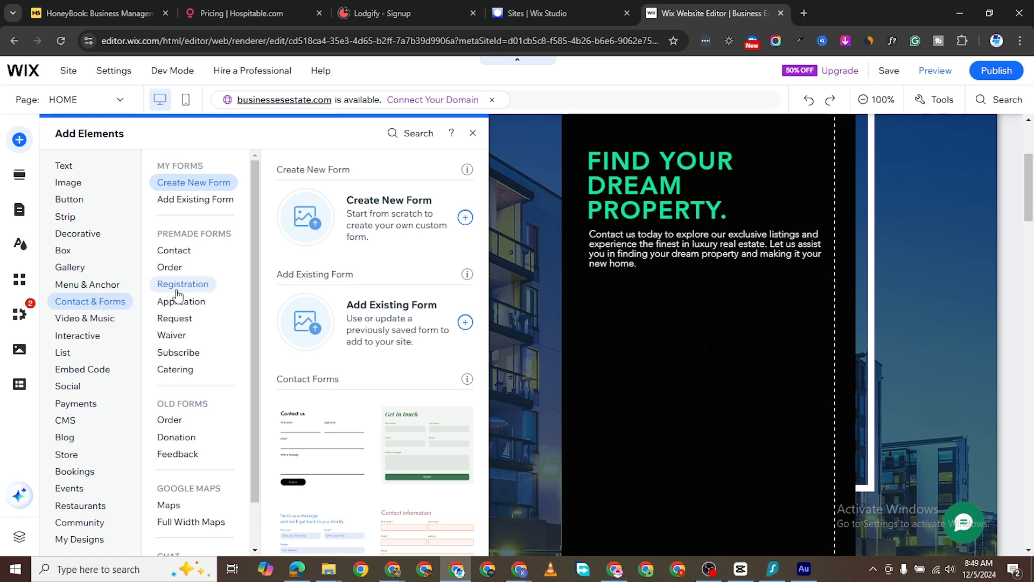
mouse_move(193, 289)
mouse_move(184, 257)
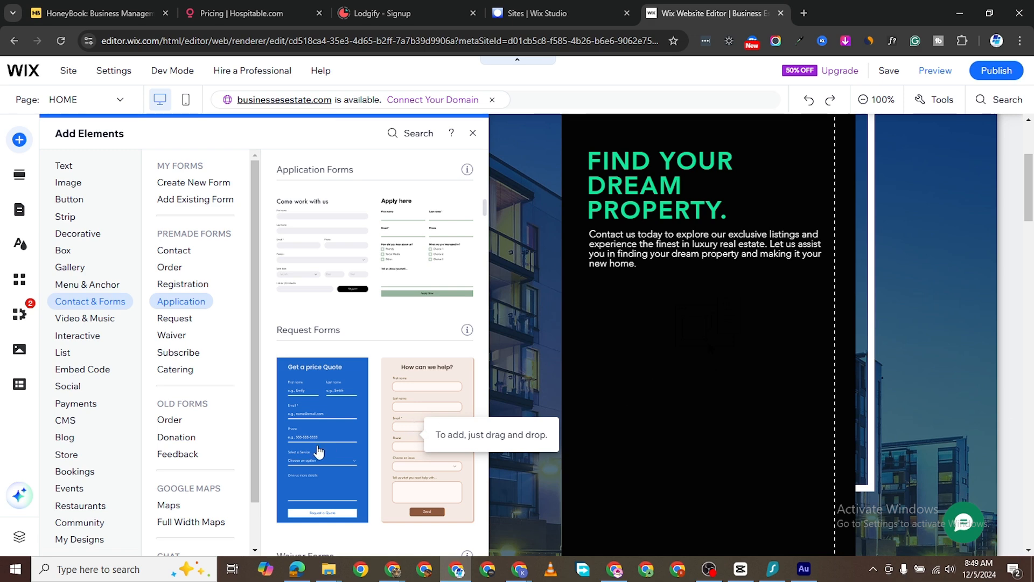
drag(424, 417, 492, 379)
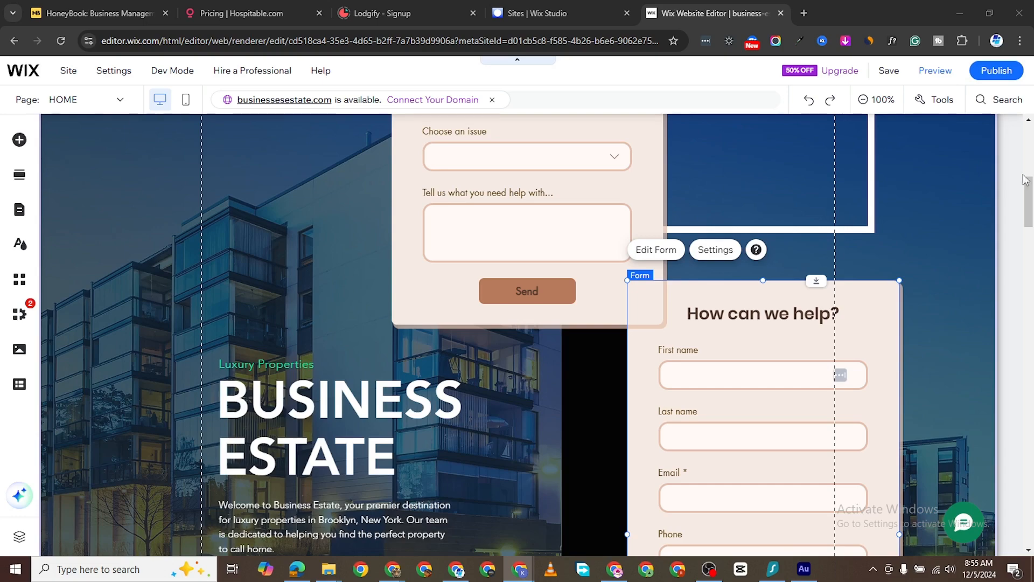
- Delete the lower duplicate form and the remaining 'How can we help?' form from the hero
scroll(608, 280, up, 8)
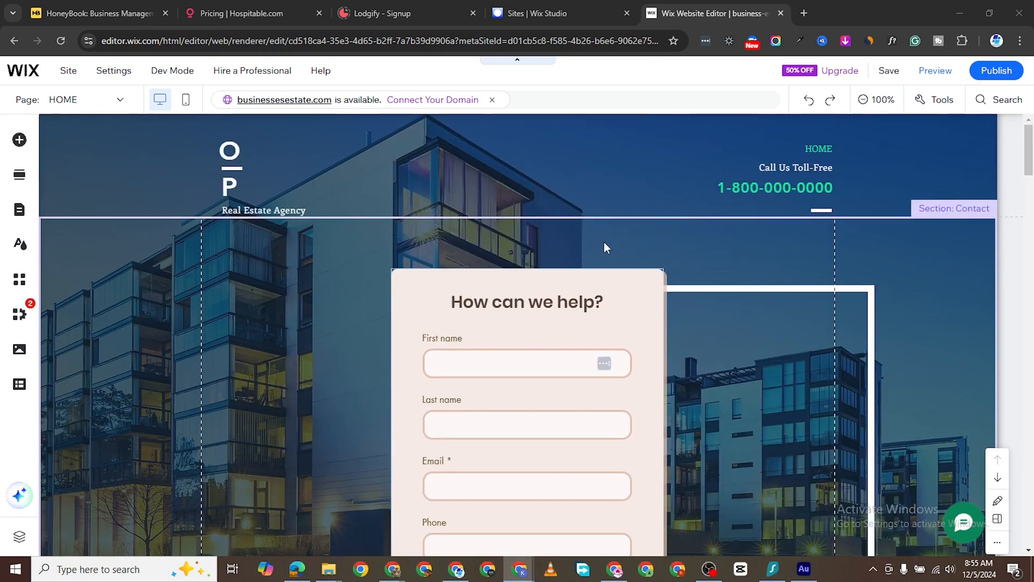
scroll(626, 303, down, 10)
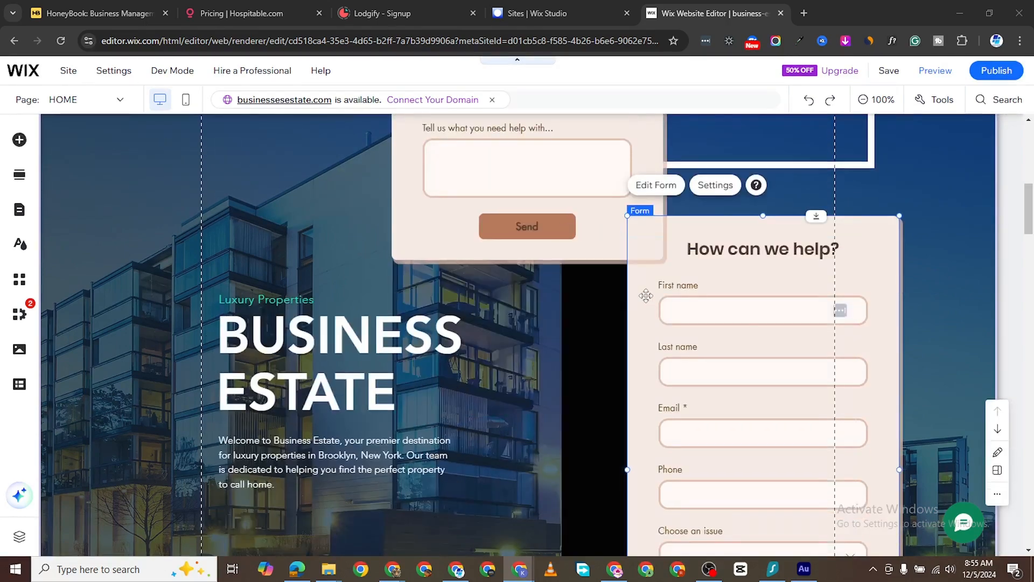
scroll(646, 296, up, 3)
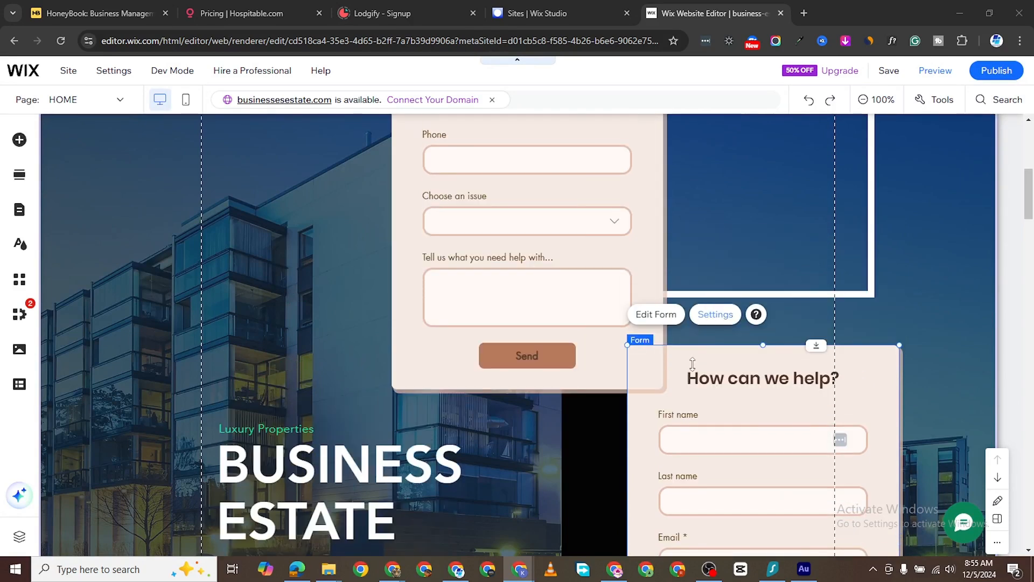
click(686, 362)
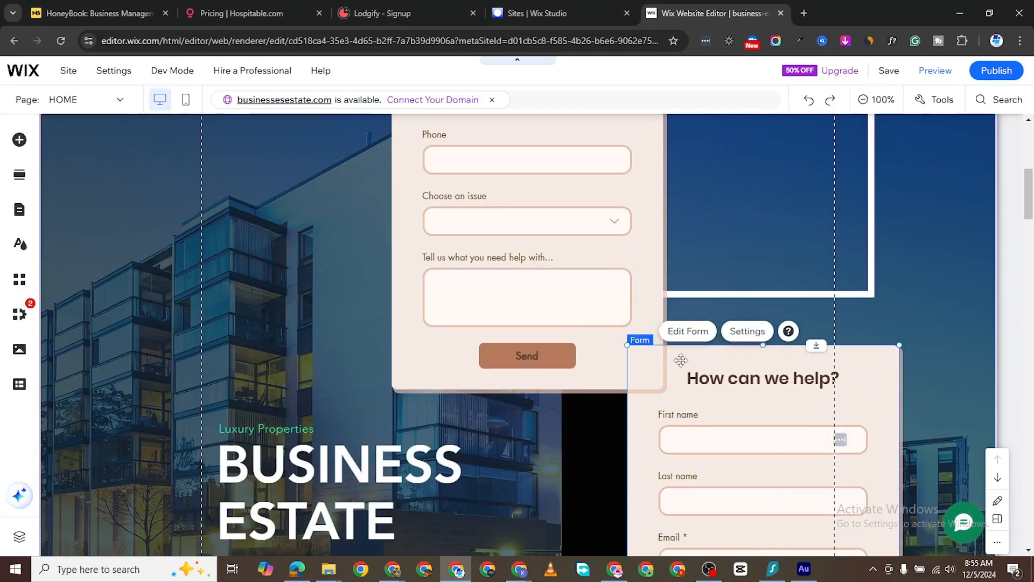
right_click(674, 359)
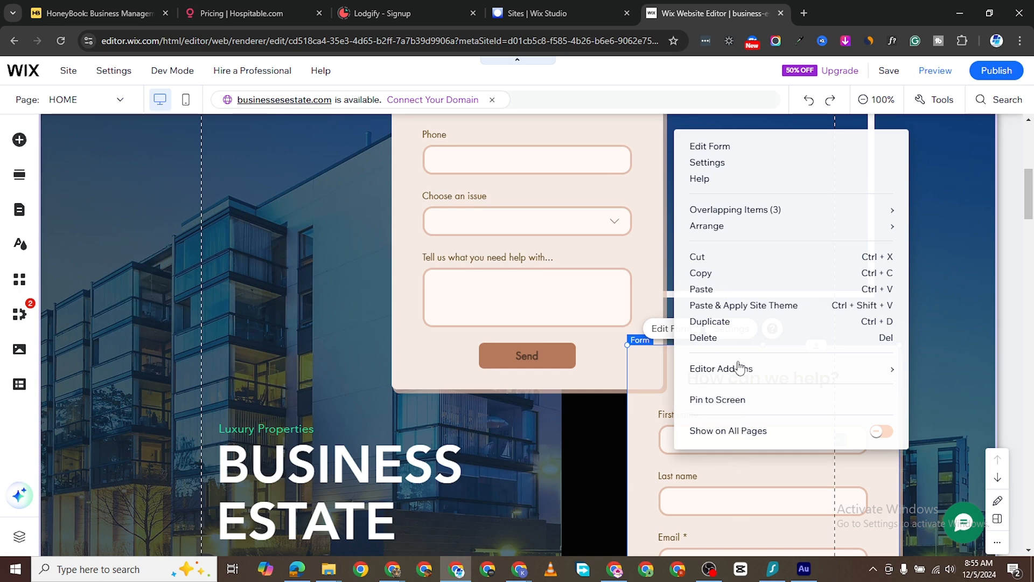
click(715, 340)
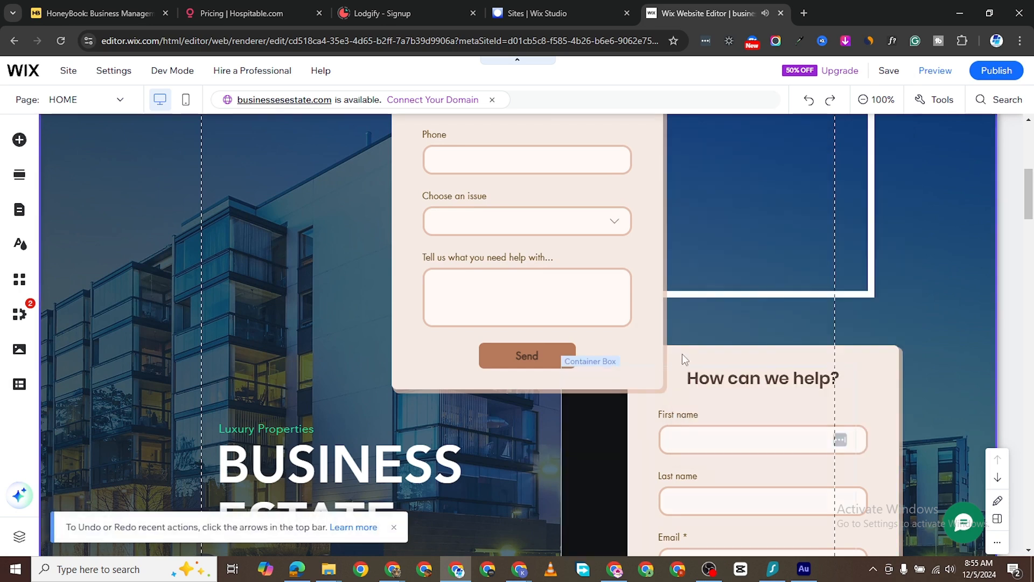
scroll(409, 236, up, 5)
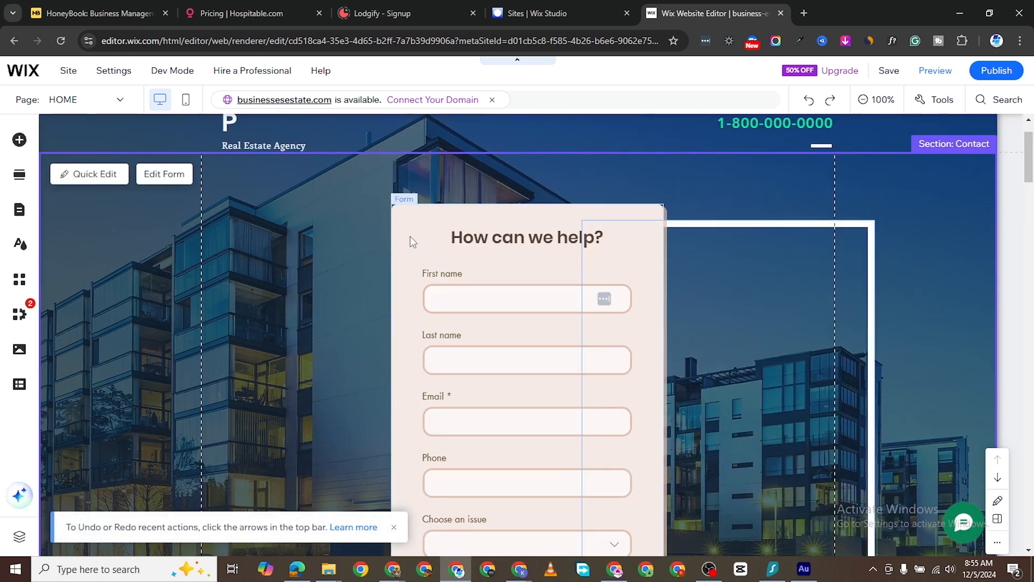
click(412, 238)
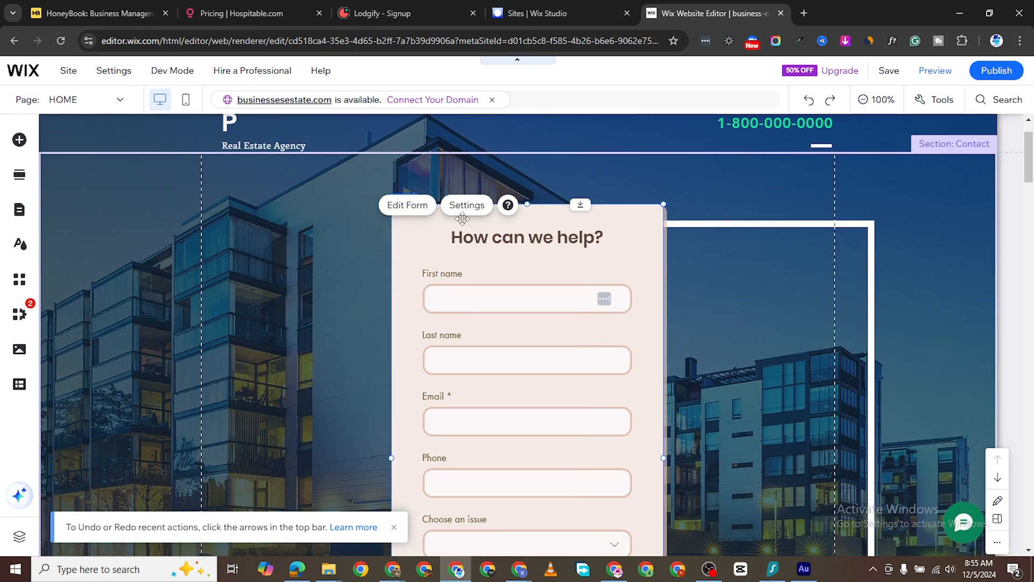
right_click(450, 273)
key(Delete)
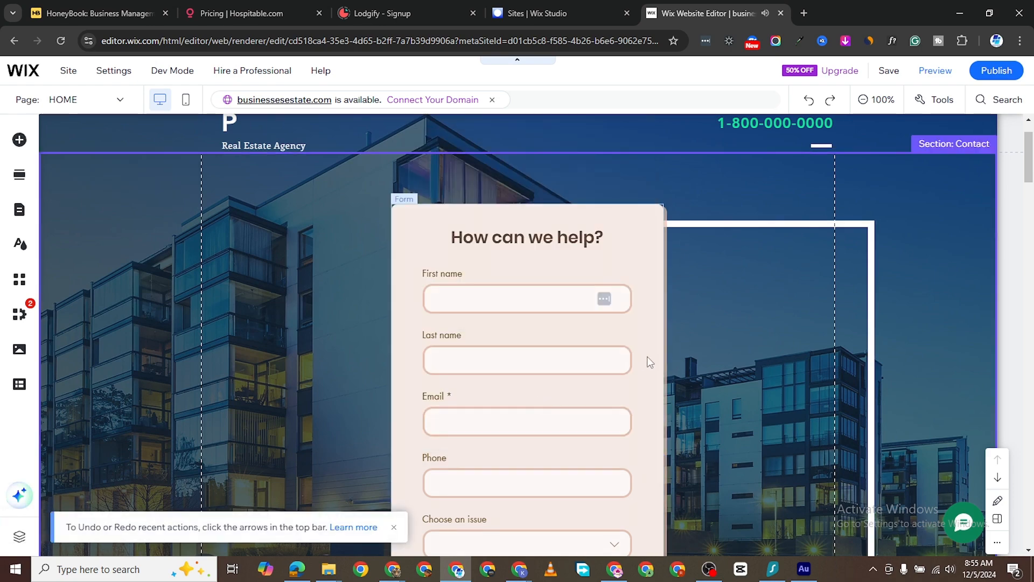
- Undo four times to revert the hero, then select the empty form in the dark panel
scroll(711, 334, down, 5)
scroll(732, 391, down, 3)
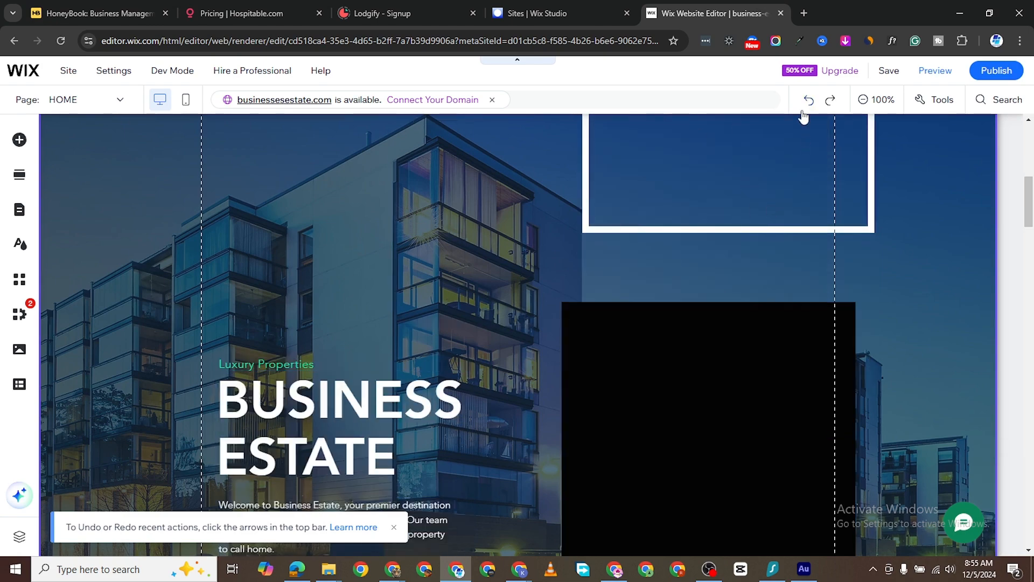
scroll(790, 205, down, 3)
scroll(791, 212, up, 5)
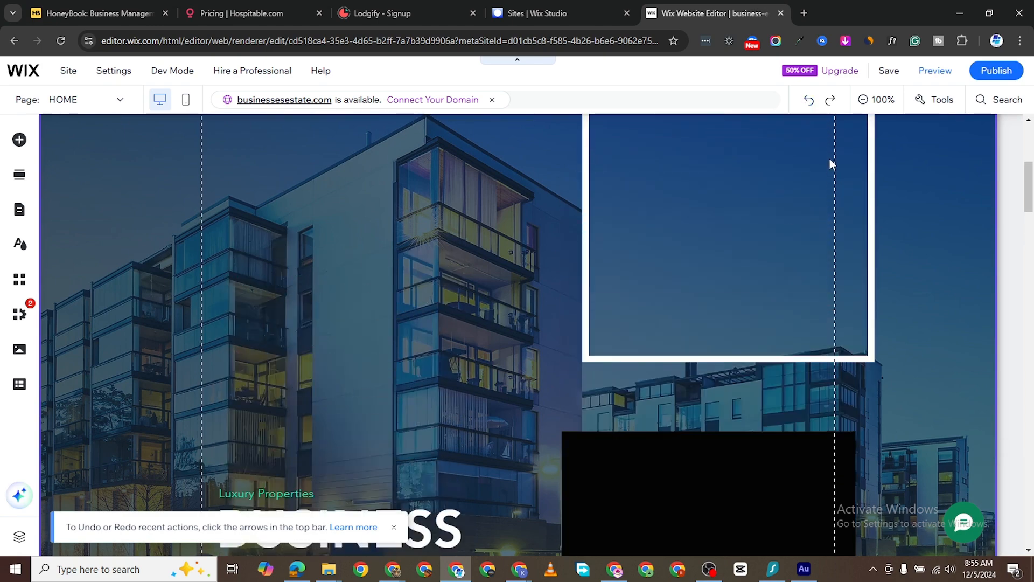
click(811, 102)
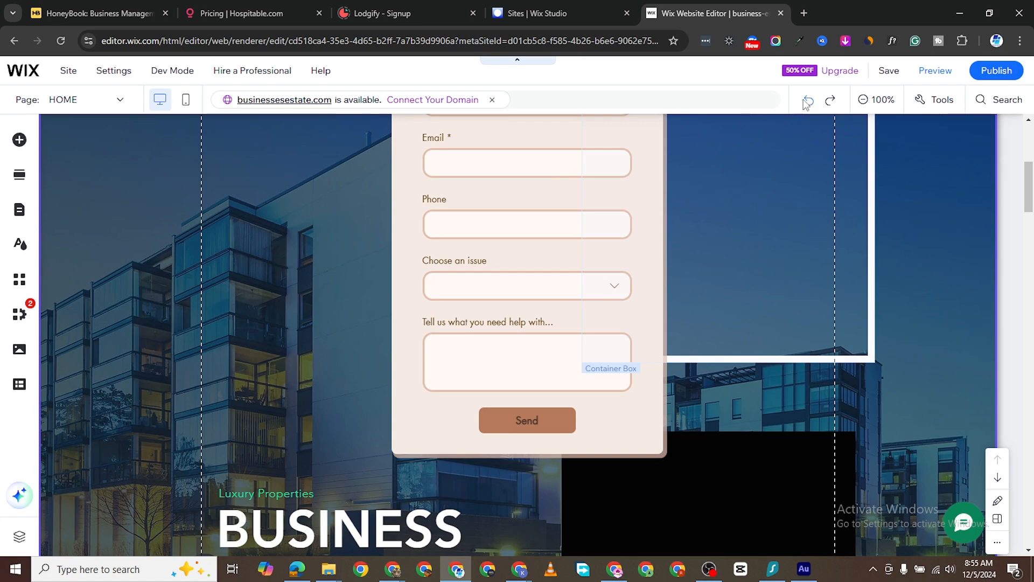
click(810, 102)
click(810, 103)
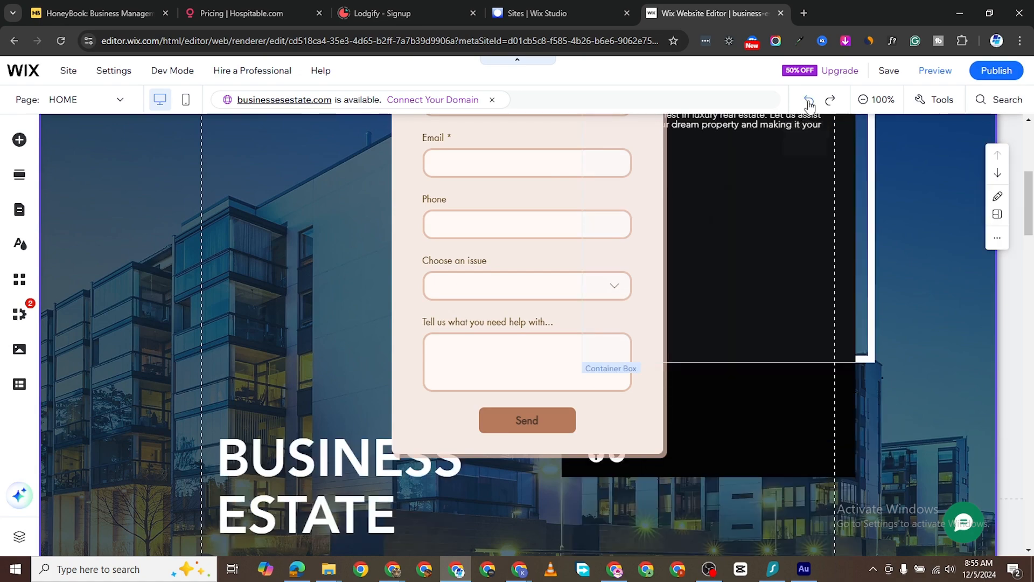
click(810, 101)
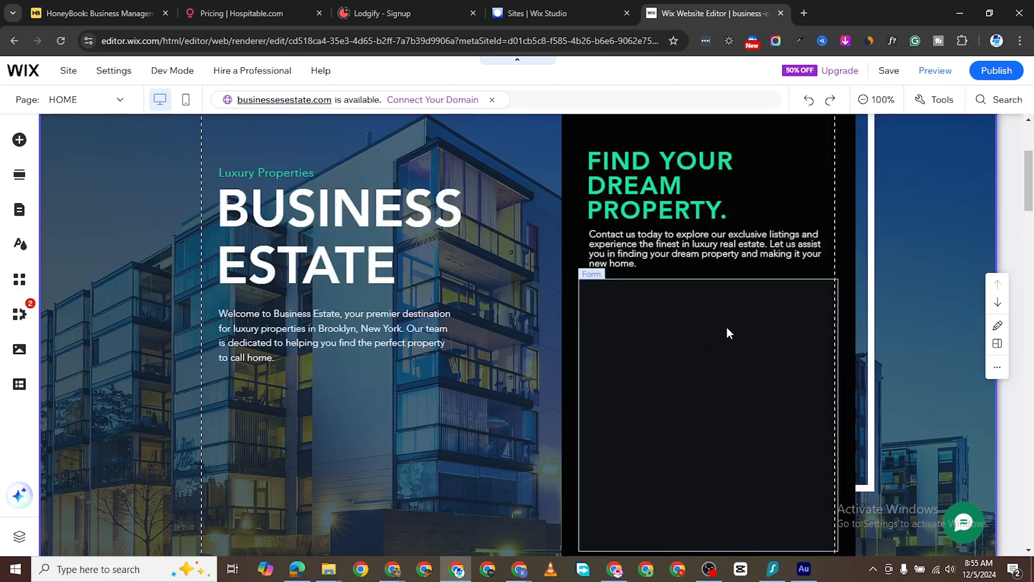
scroll(727, 331, down, 1)
click(660, 298)
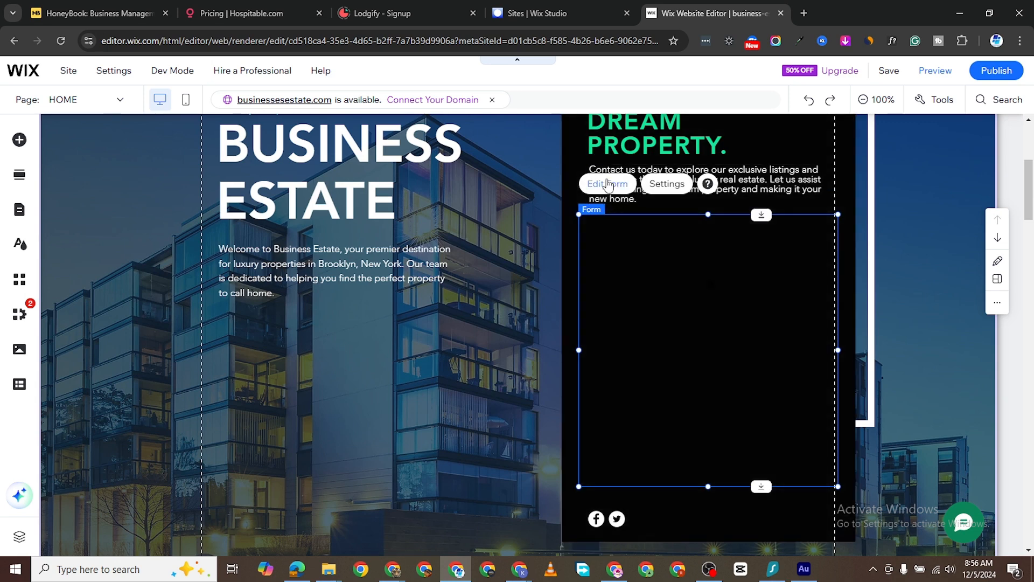
- Add First name, Last name, Email and Long answer fields to the empty form in the form editor
click(608, 184)
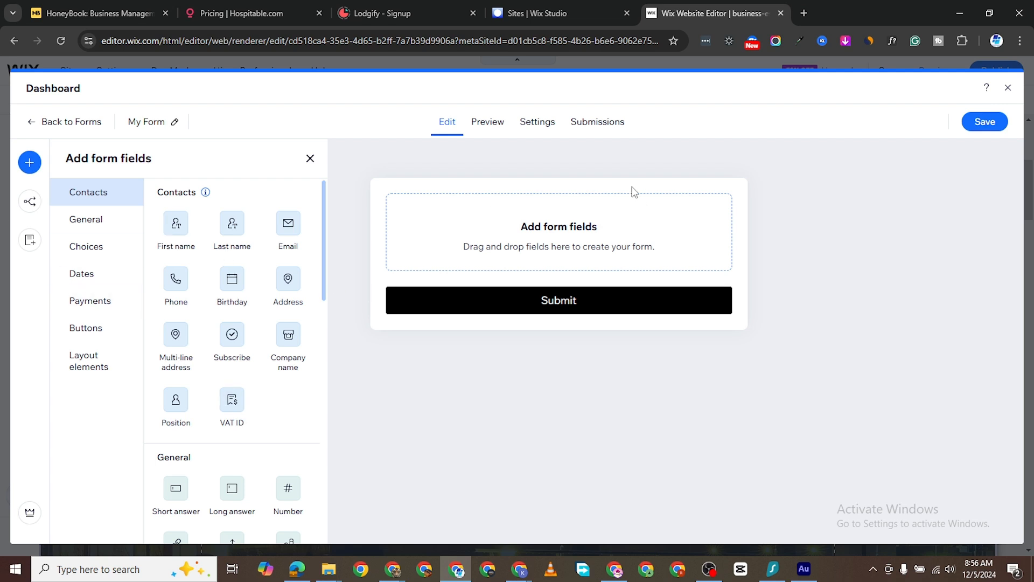
drag(168, 231, 545, 225)
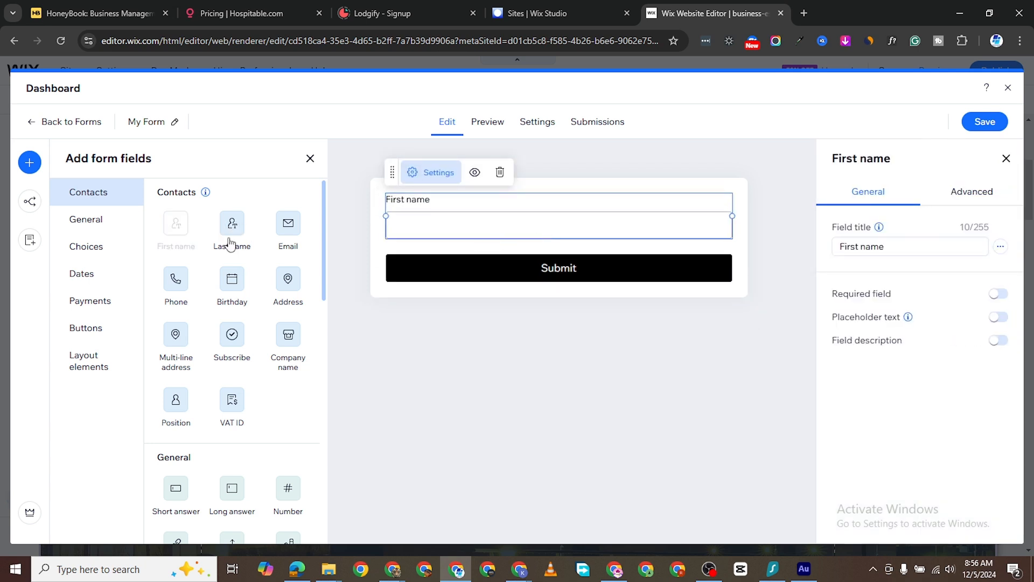
click(230, 229)
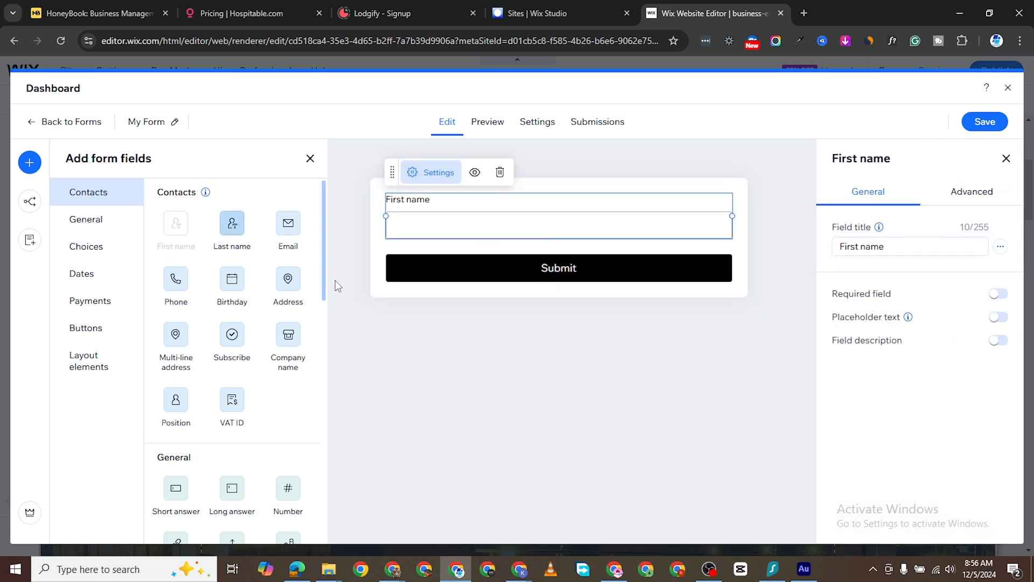
click(293, 233)
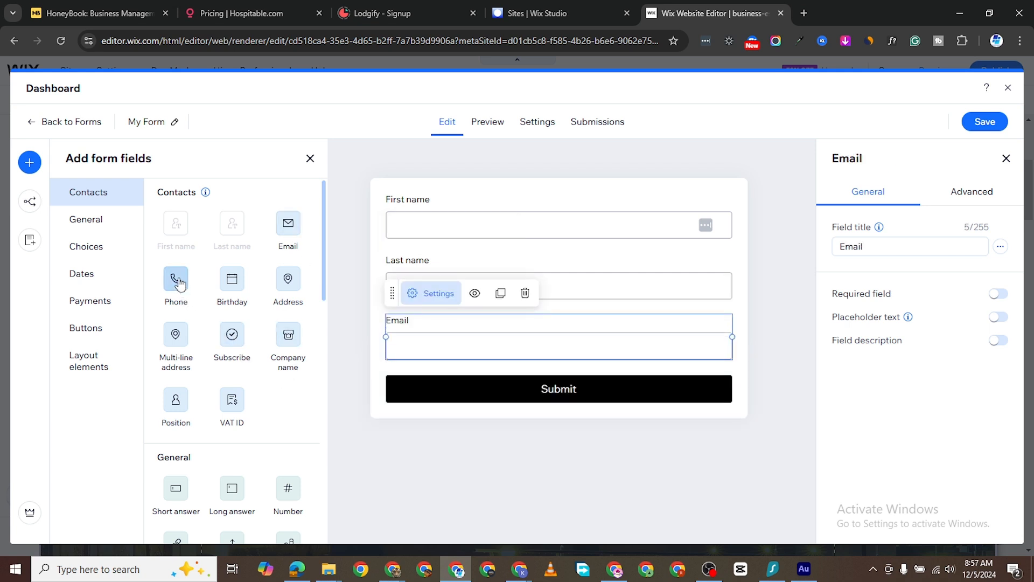
scroll(210, 460, down, 3)
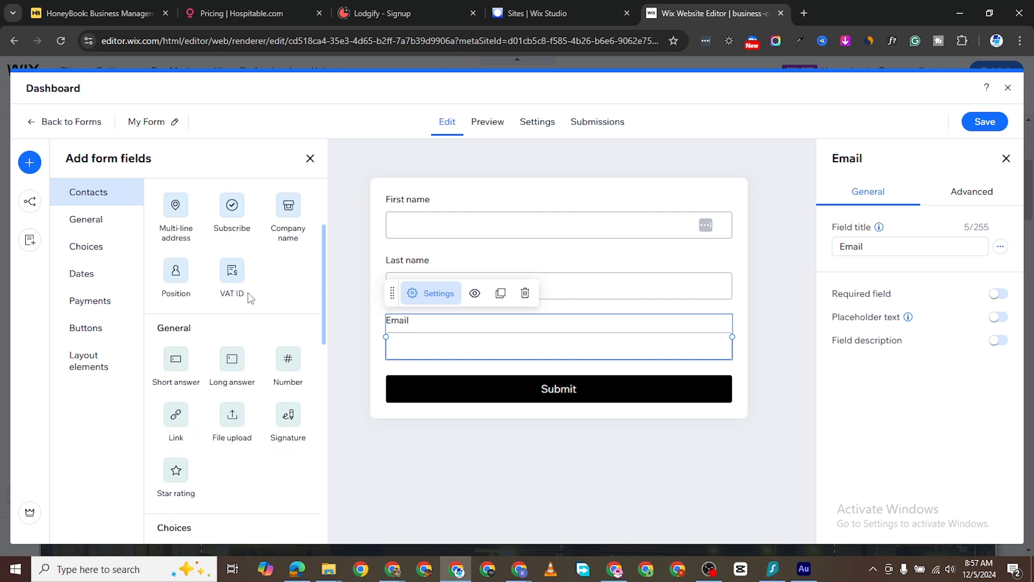
scroll(253, 308, up, 3)
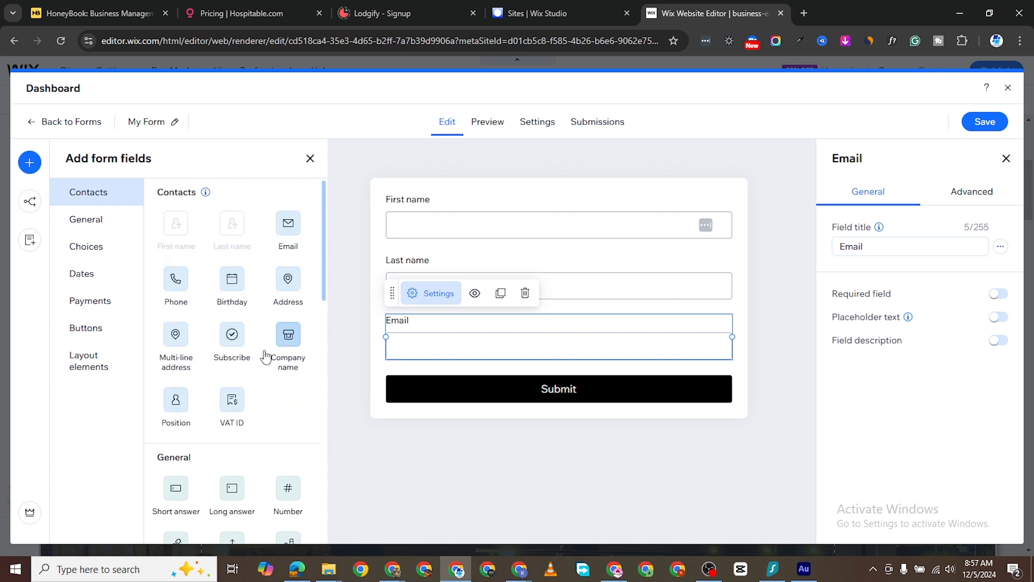
scroll(253, 422, down, 3)
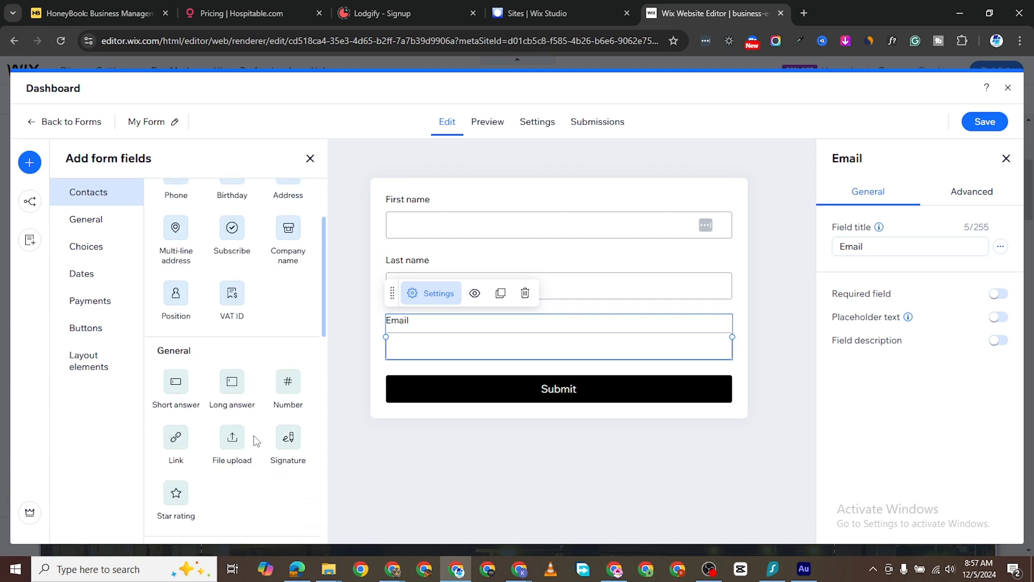
click(231, 431)
scroll(237, 429, up, 2)
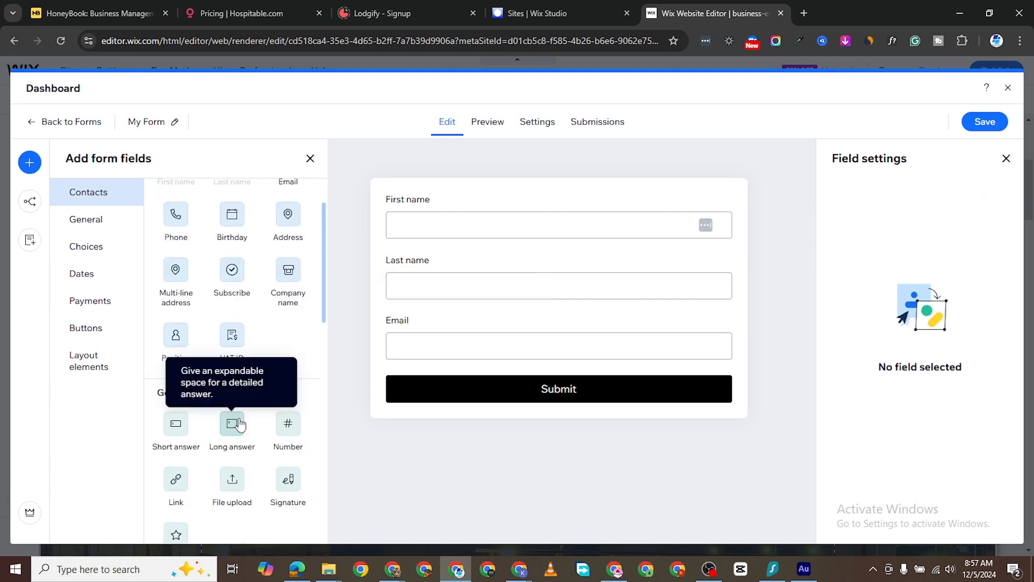
click(233, 427)
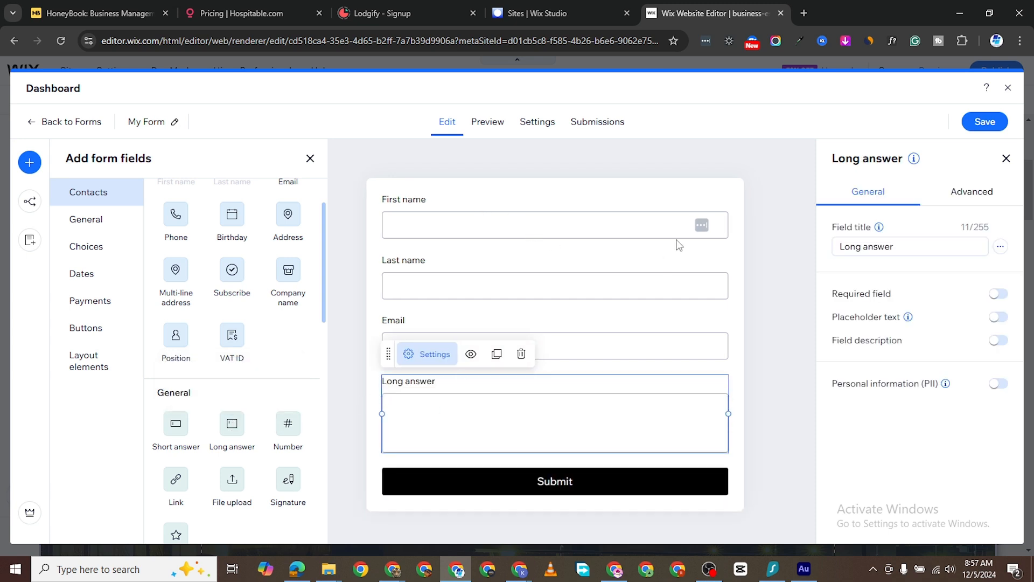
click(603, 230)
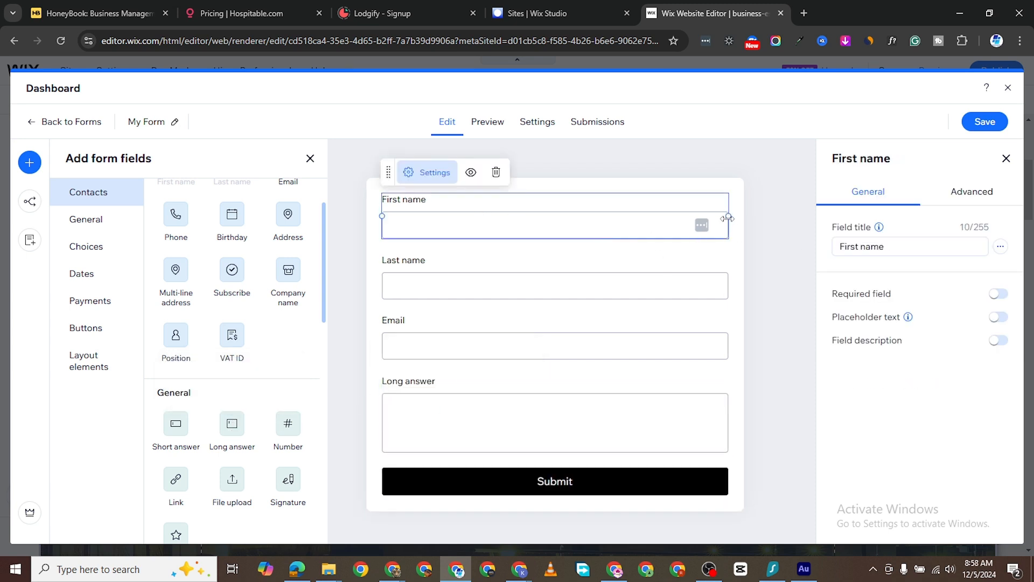
- Make First name, Last name and Email half width, with Last name beside First name
drag(727, 216, 546, 212)
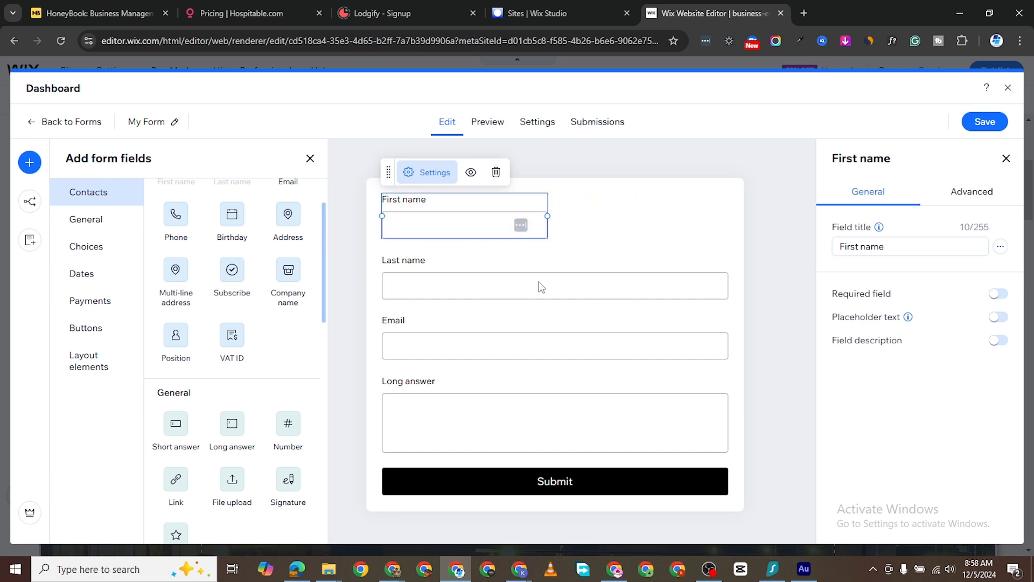
click(554, 291)
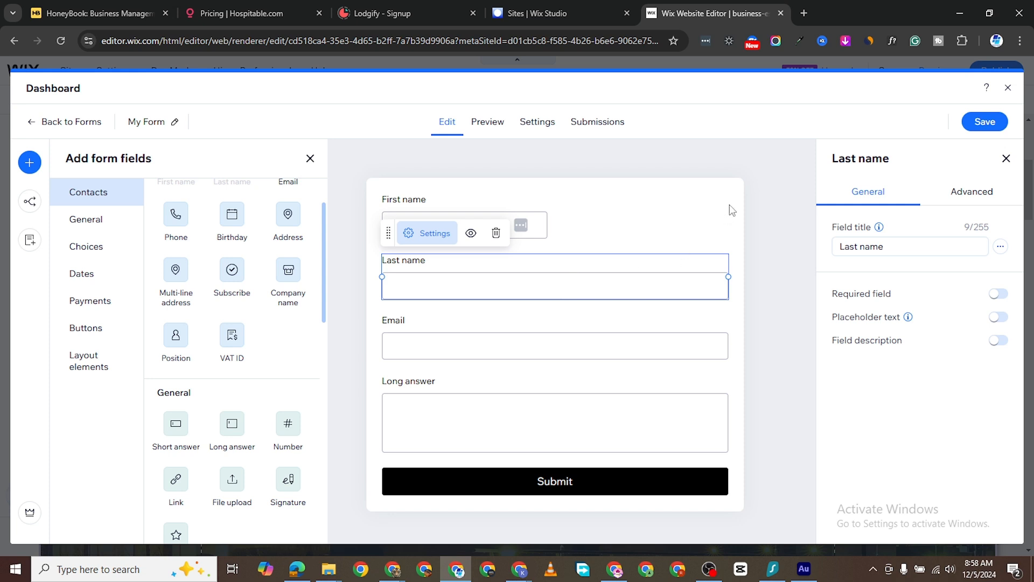
drag(728, 277, 550, 266)
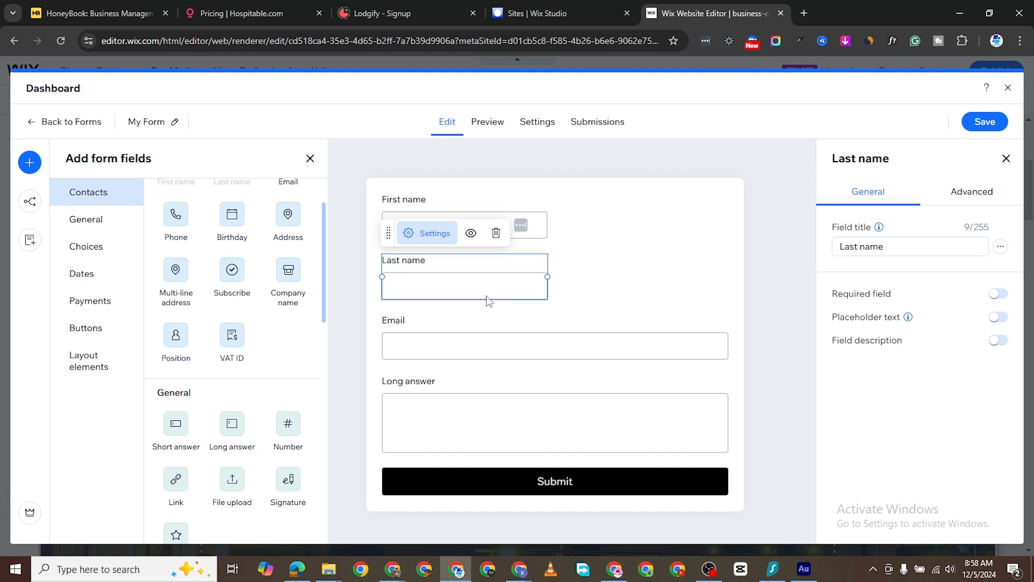
drag(483, 286, 665, 223)
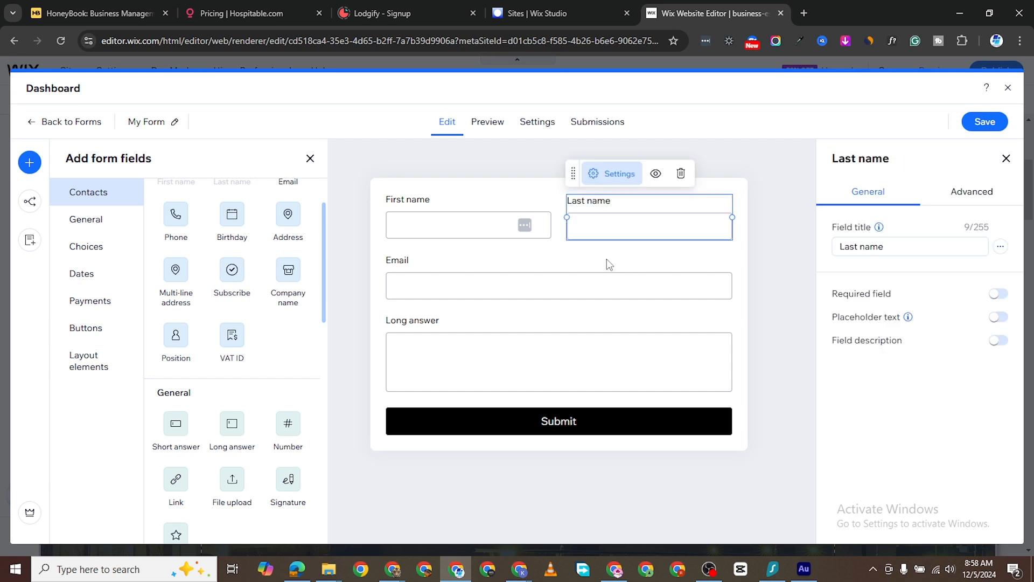
click(700, 286)
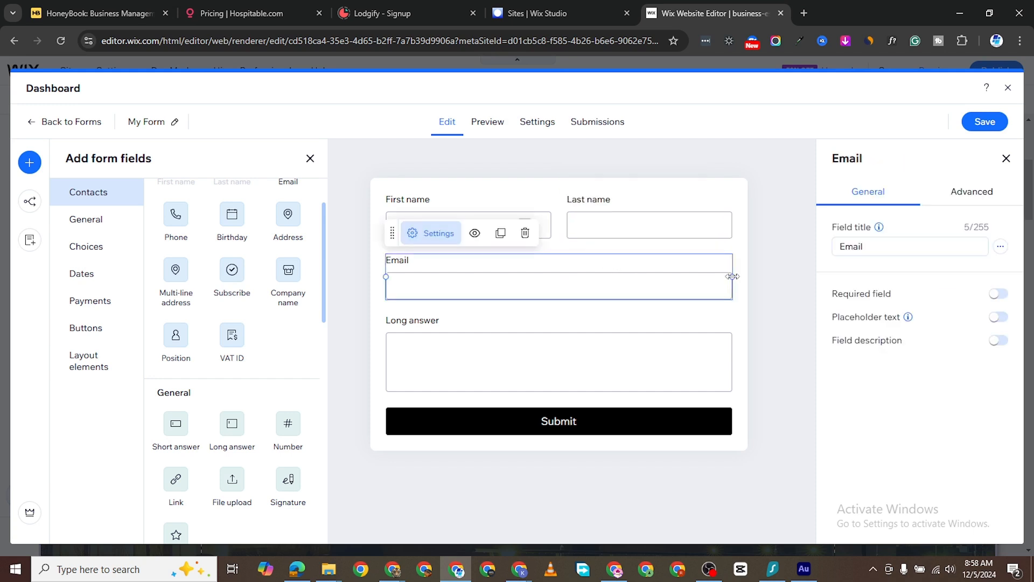
click(735, 274)
click(720, 281)
drag(733, 275, 552, 275)
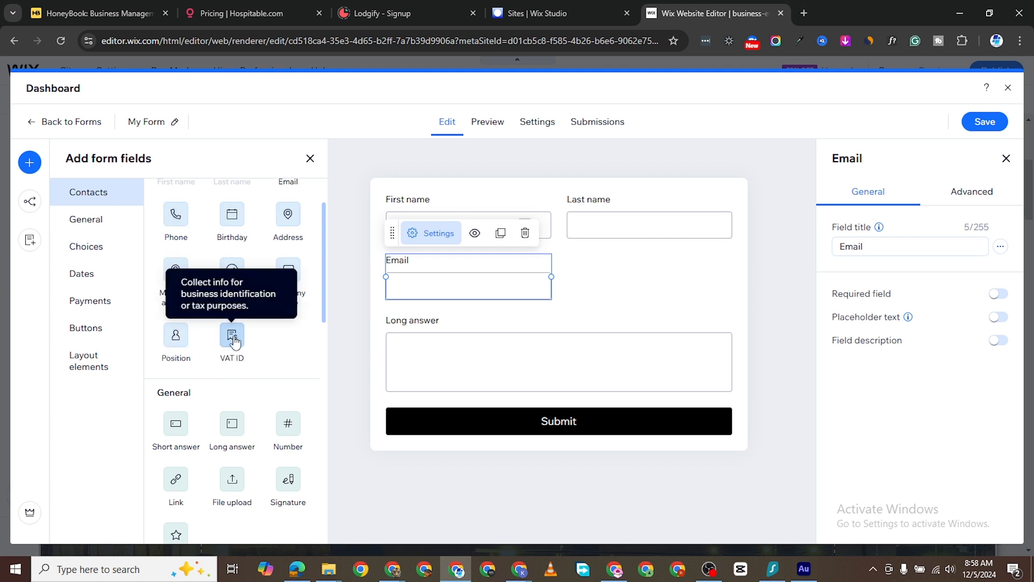
- Add a half-width VAT ID field beside Email and save the form layout
scroll(283, 487, down, 6)
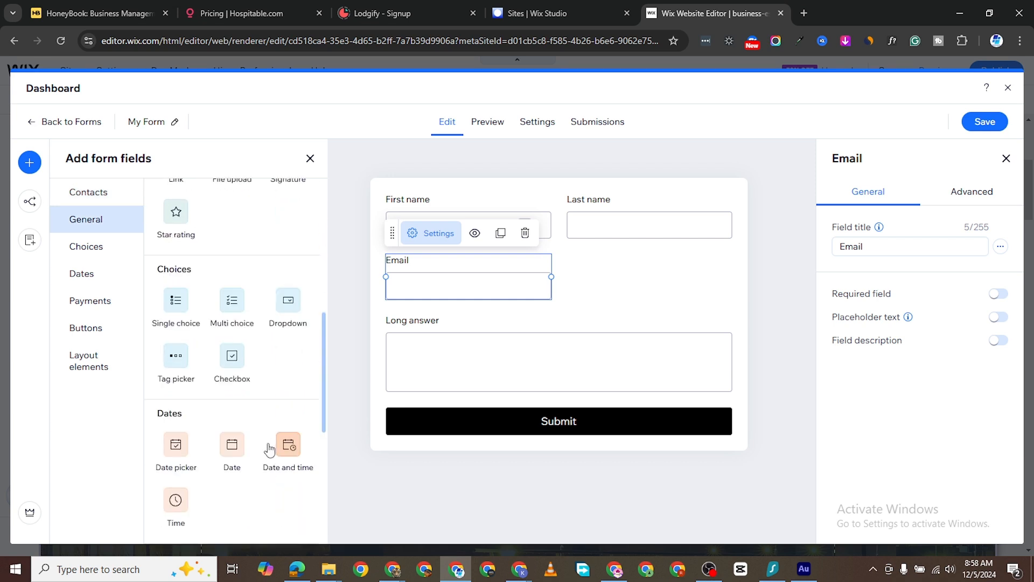
scroll(232, 452, down, 4)
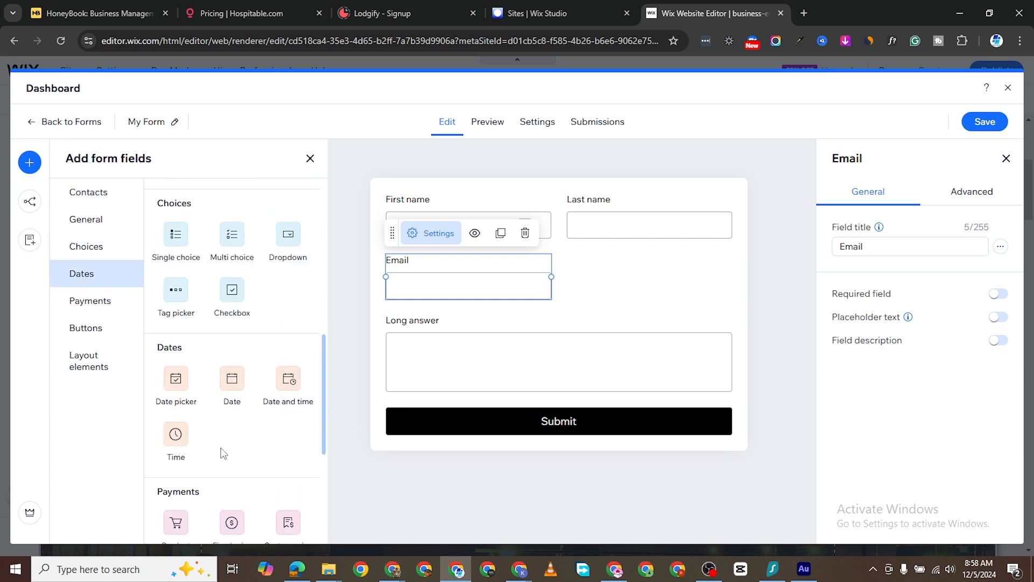
scroll(258, 377, up, 8)
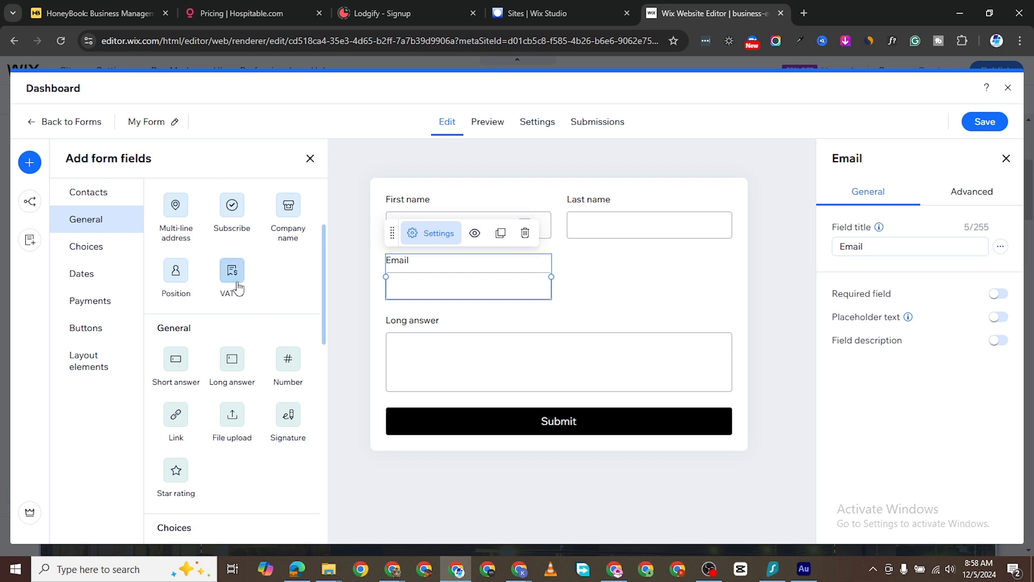
drag(232, 270, 526, 345)
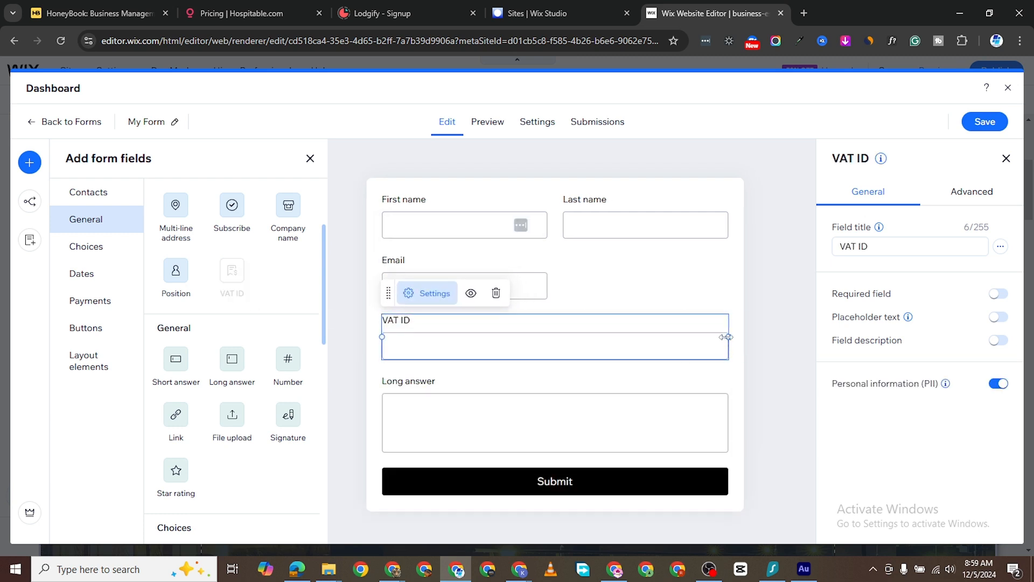
drag(727, 337, 663, 300)
click(581, 338)
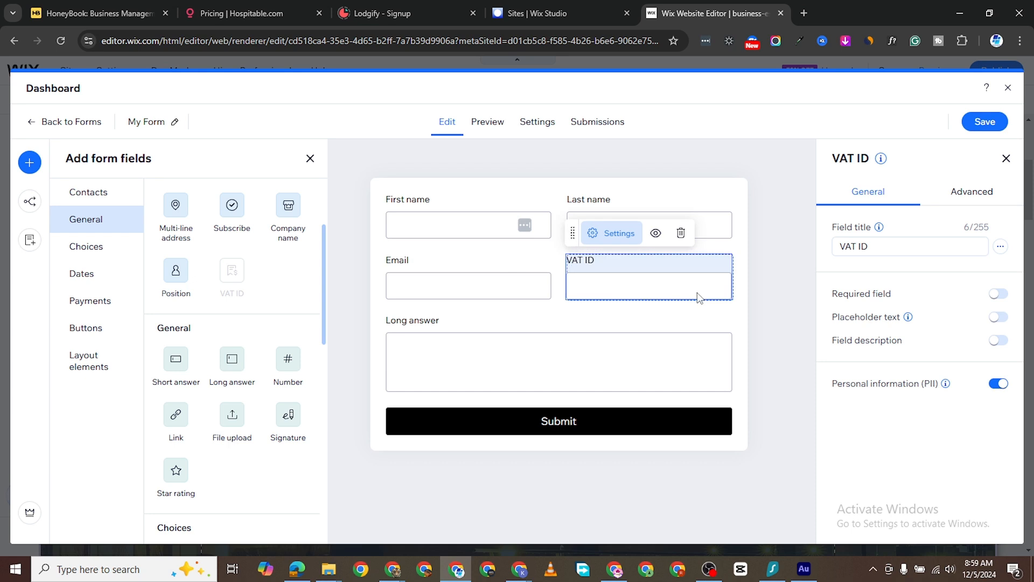
click(547, 357)
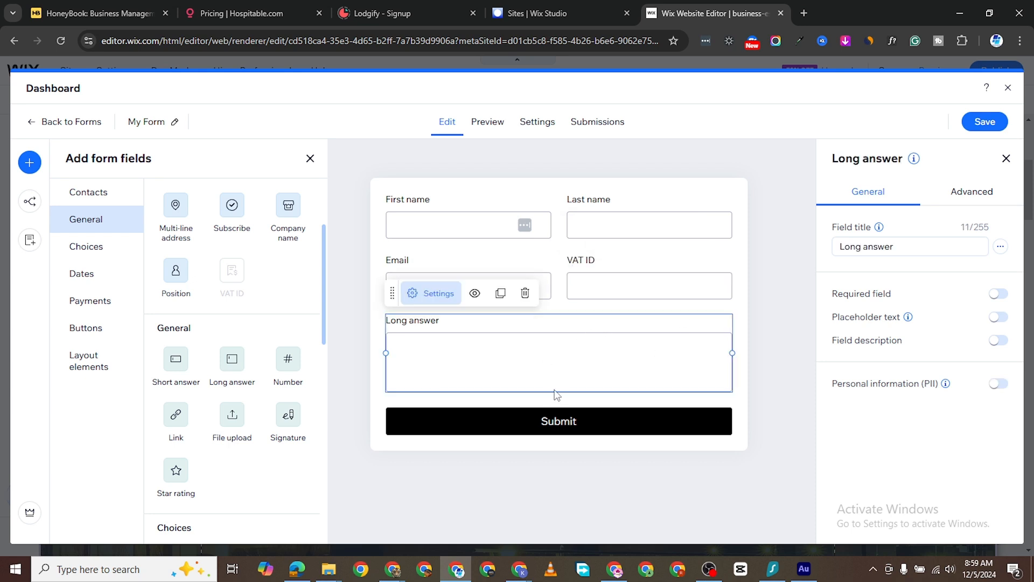
click(555, 145)
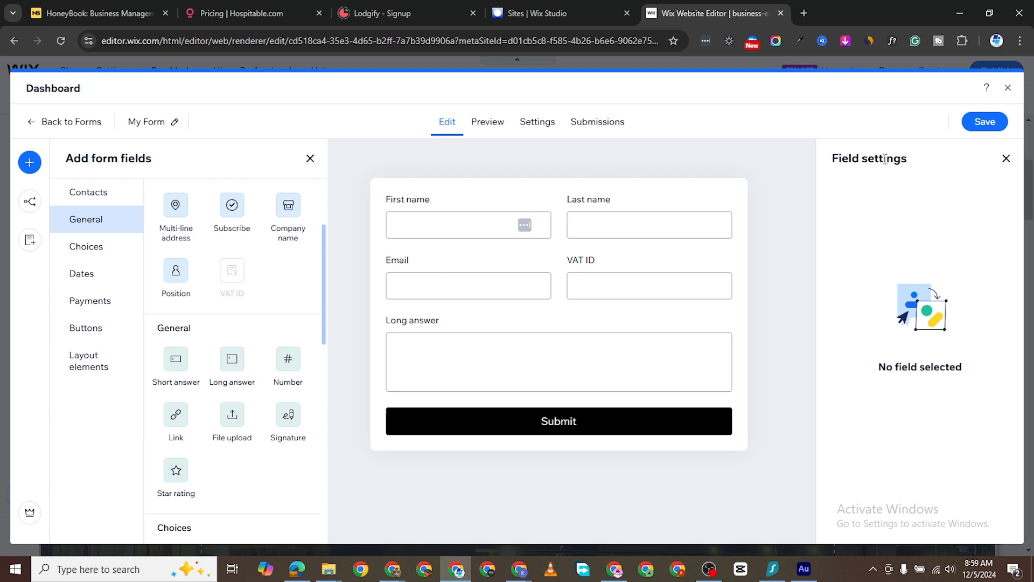
click(984, 122)
- Rename the form to 'My First Form' in its general settings and save
click(488, 126)
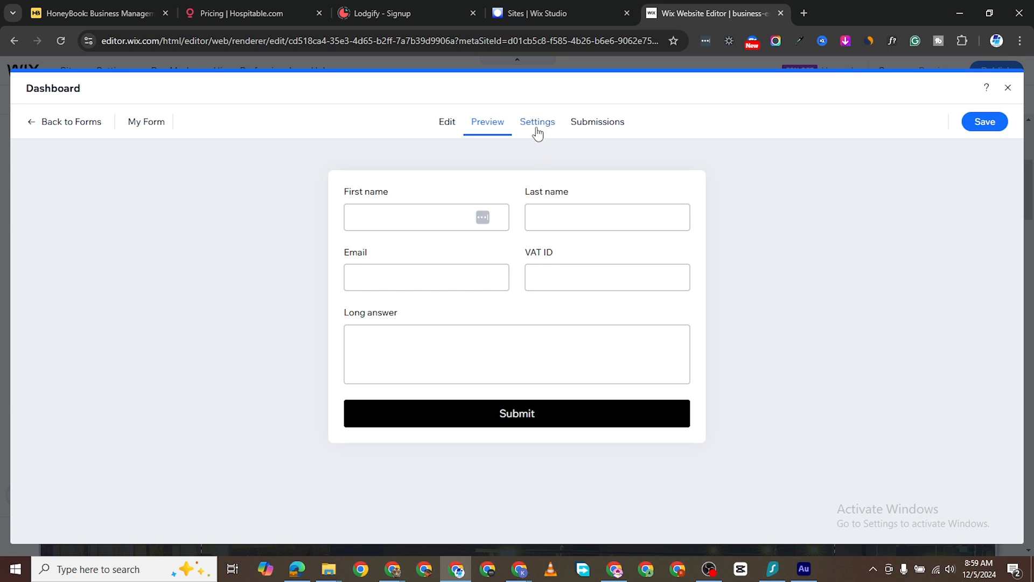
click(539, 136)
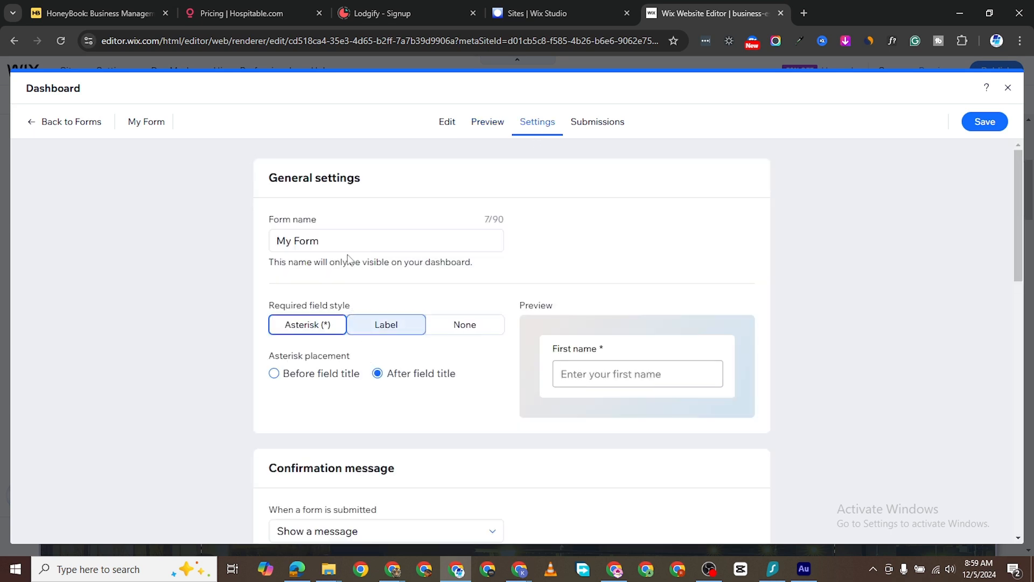
click(339, 239)
double_click(339, 239)
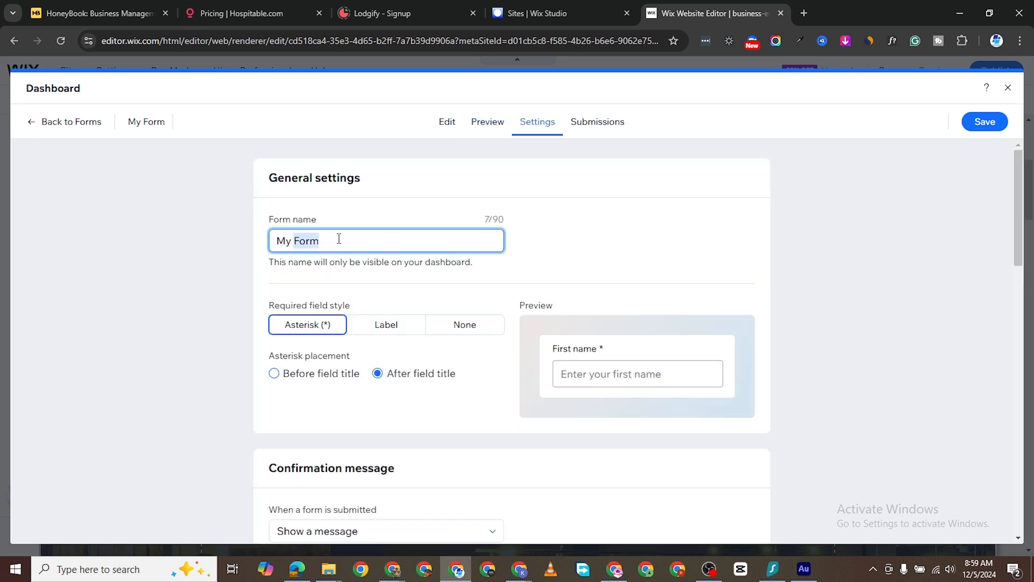
text(First)
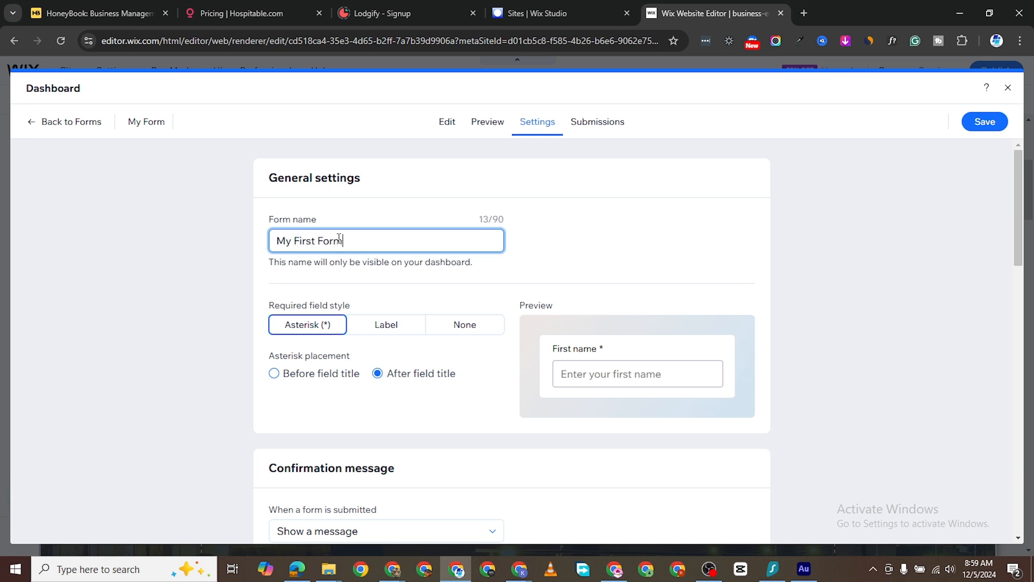
click(975, 126)
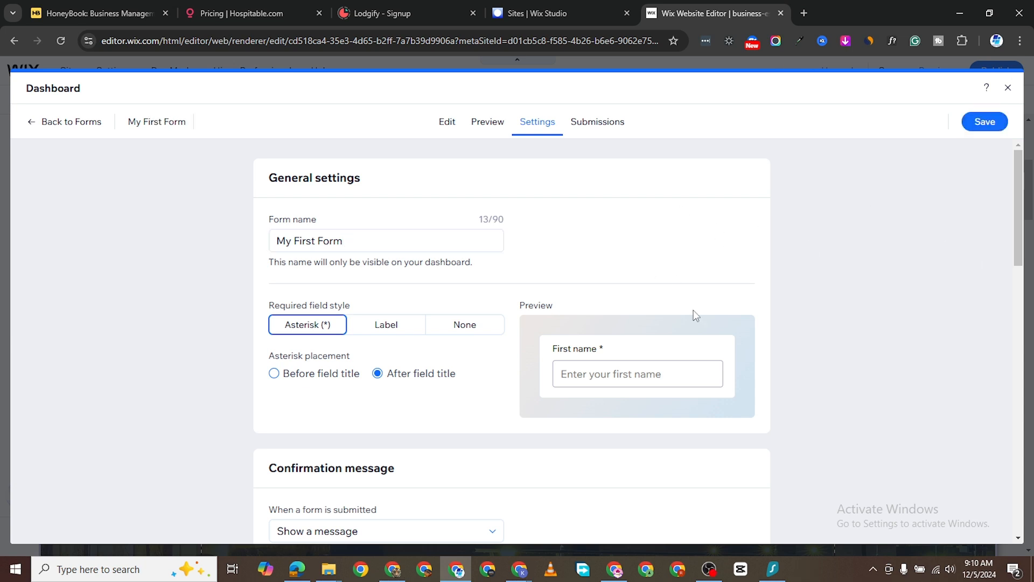
- Check the spam filter, leaving it on Advanced with reCAPTCHA, and save the settings again
scroll(672, 225, down, 6)
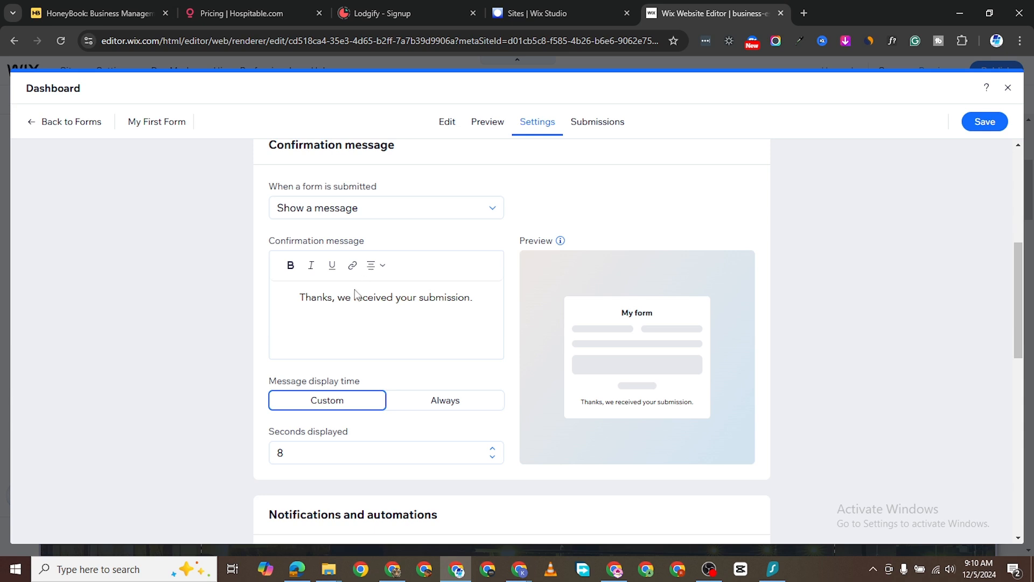
scroll(378, 252, up, 2)
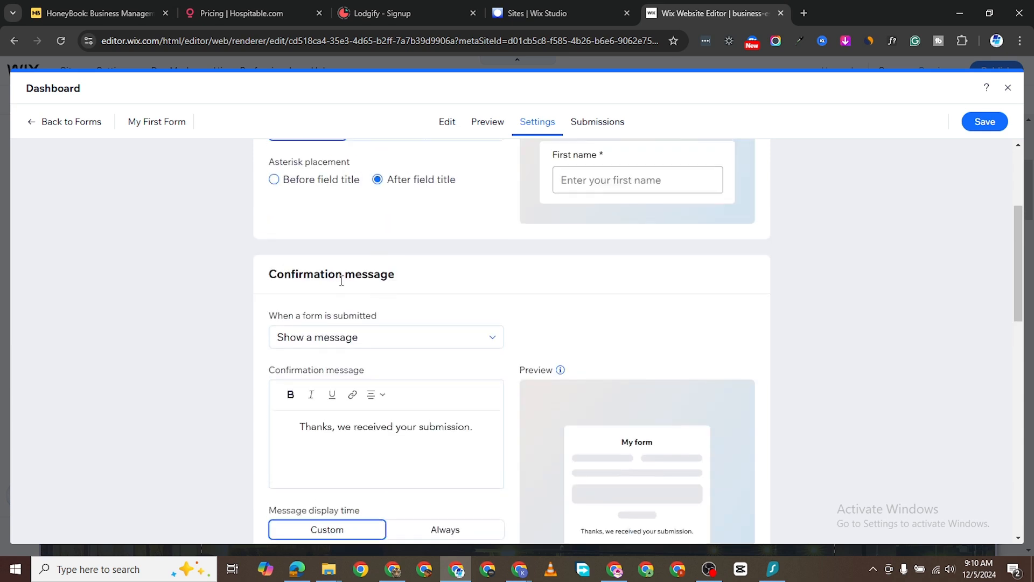
scroll(342, 281, down, 6)
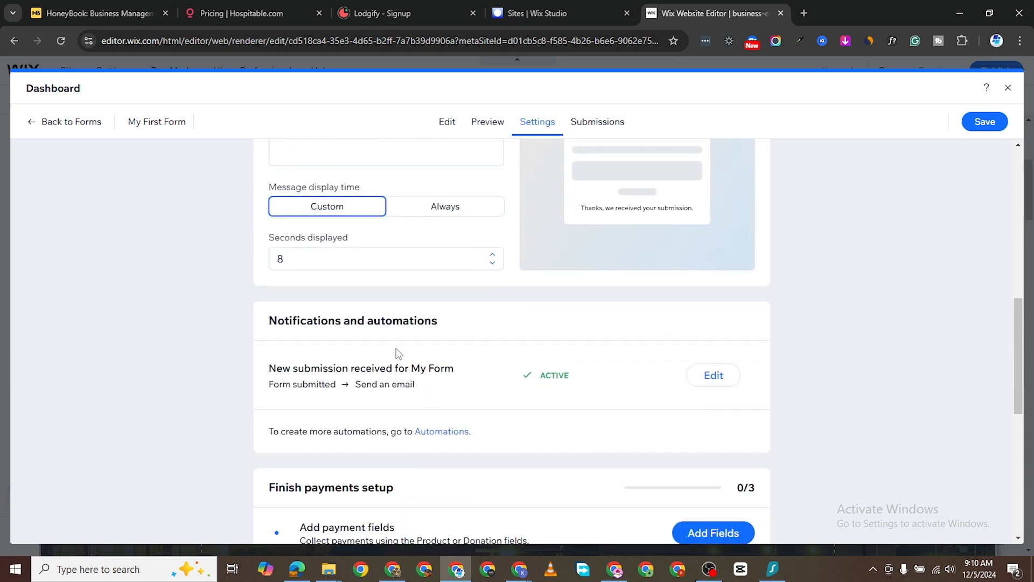
scroll(392, 363, down, 1)
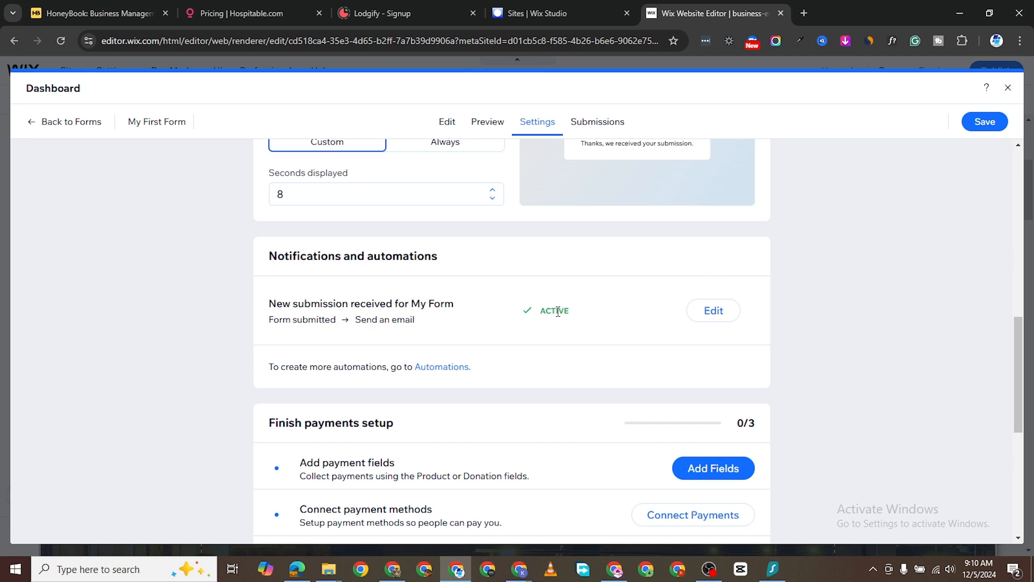
scroll(539, 324, down, 2)
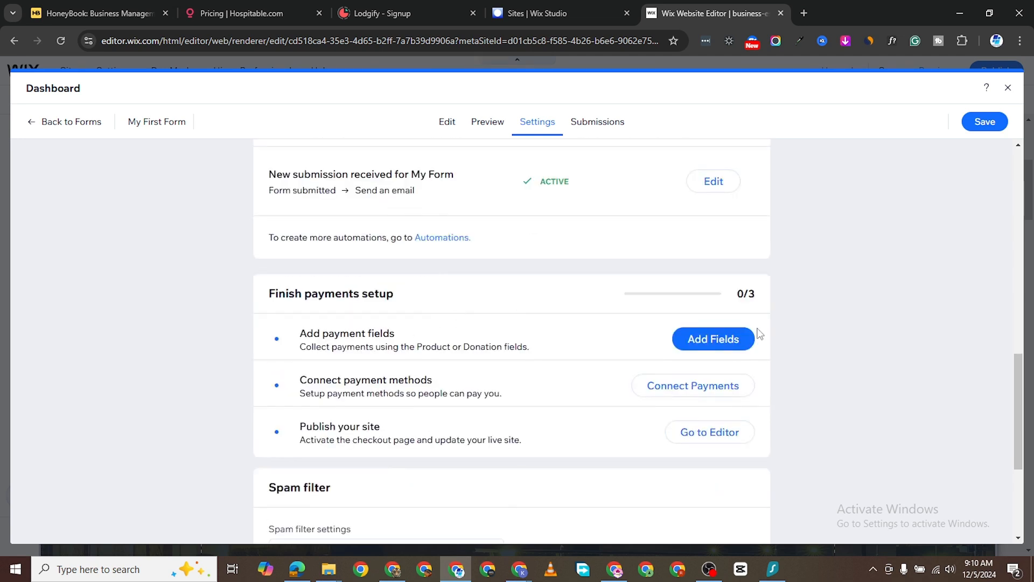
scroll(570, 330, up, 4)
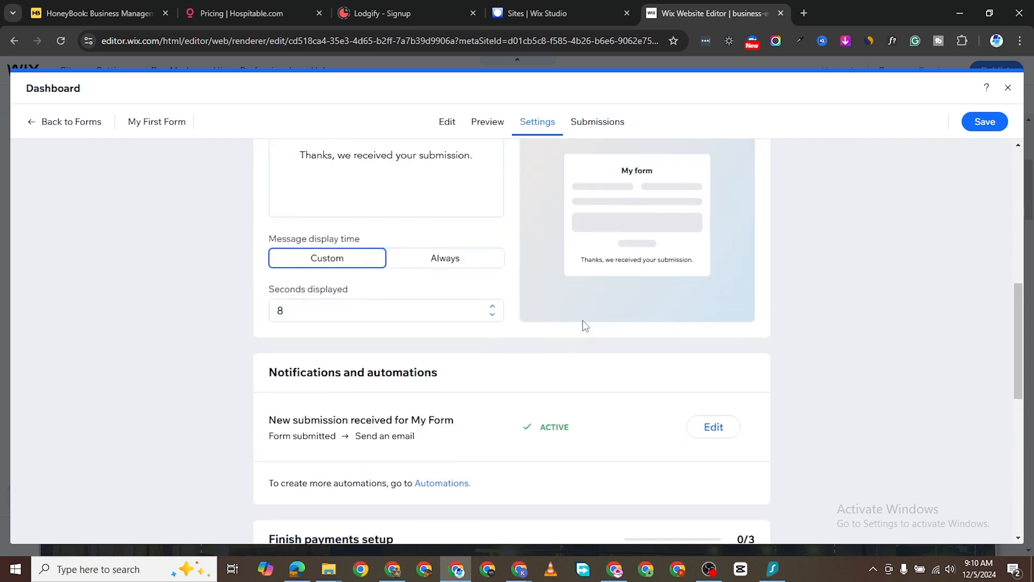
scroll(555, 337, down, 7)
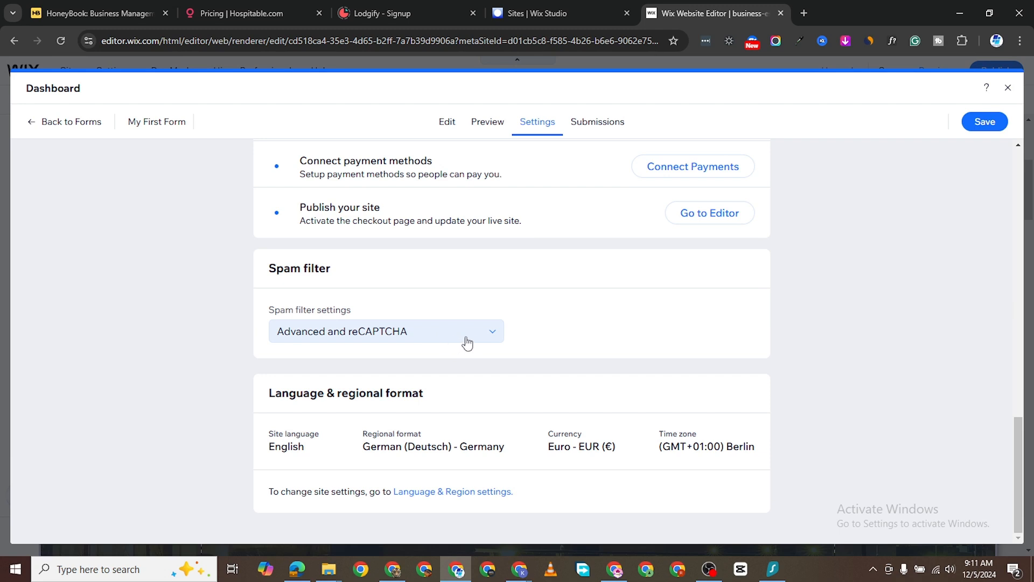
click(473, 339)
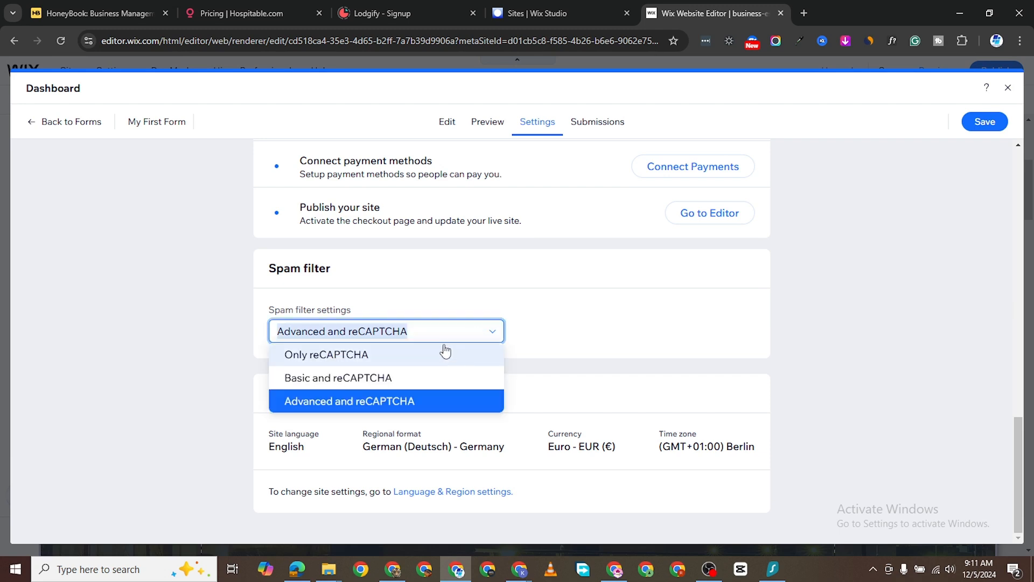
click(639, 330)
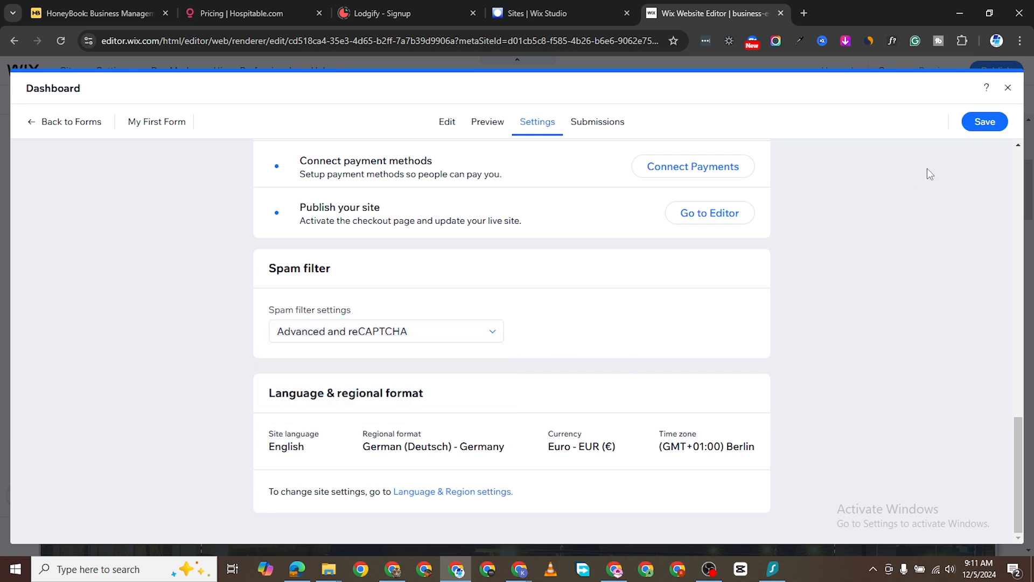
click(982, 123)
- Close the form settings and save the site
click(1010, 89)
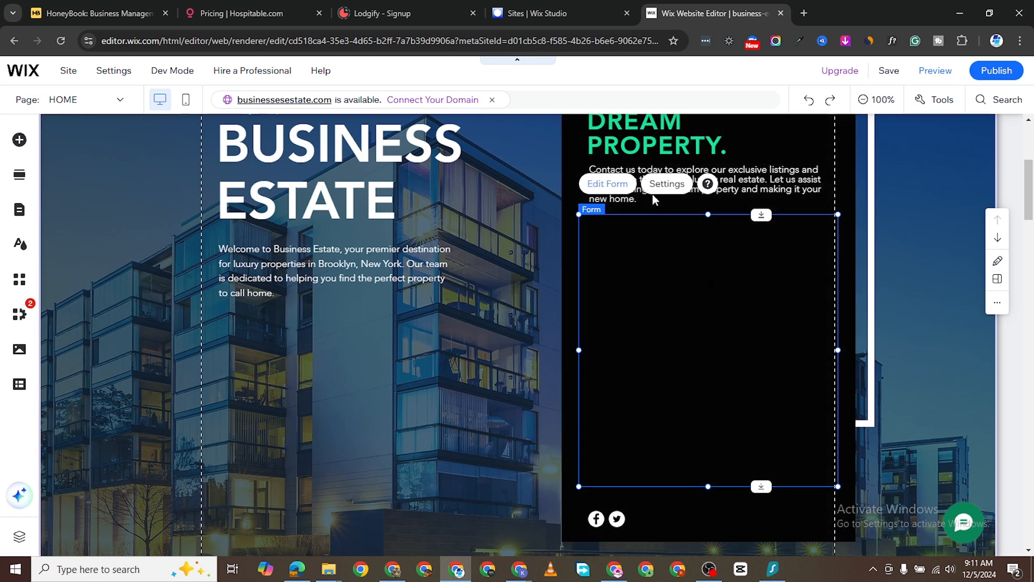
click(997, 70)
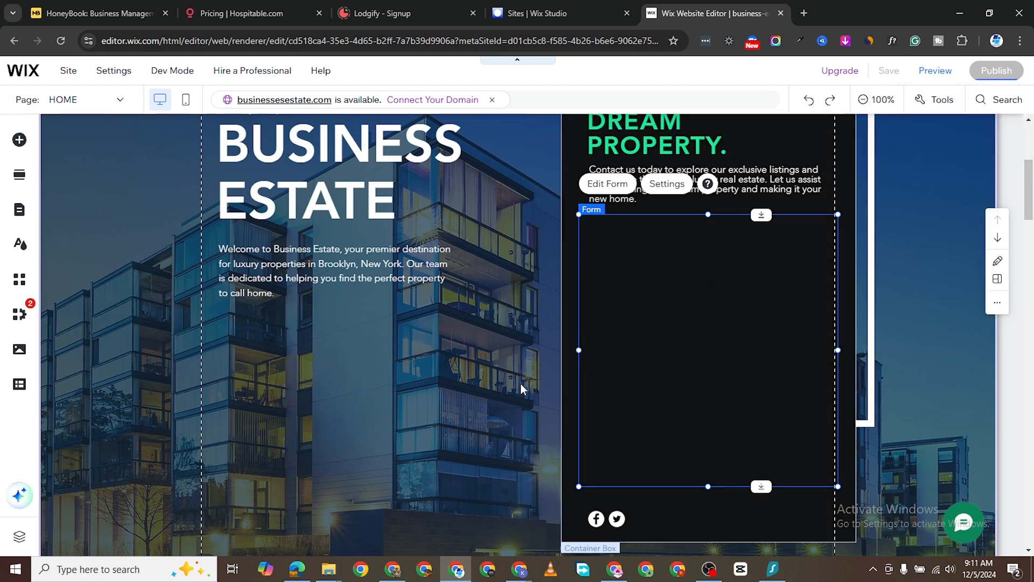
scroll(521, 386, down, 10)
scroll(873, 233, up, 5)
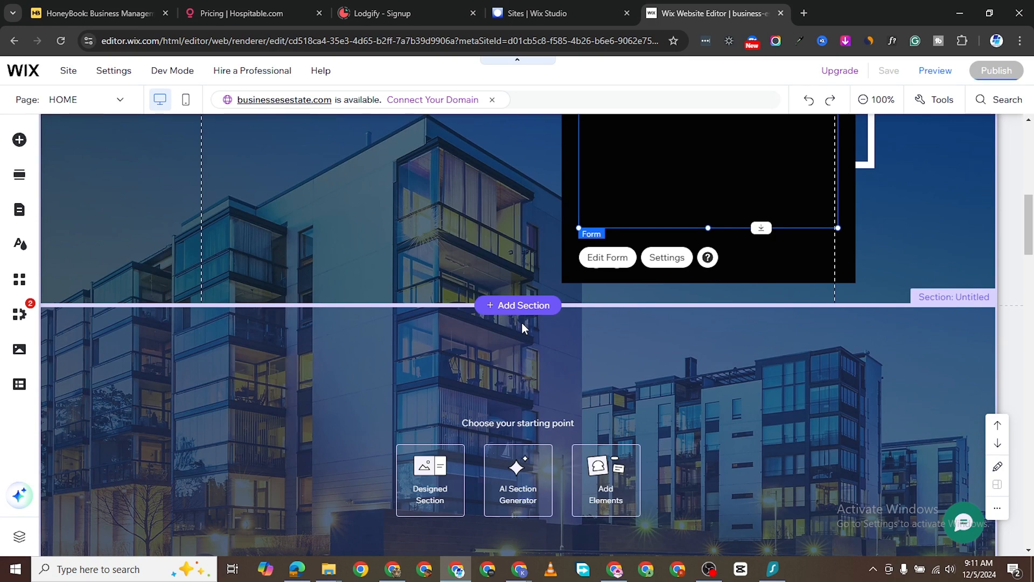
- Delete the empty Untitled section below the hero
scroll(522, 327, up, 5)
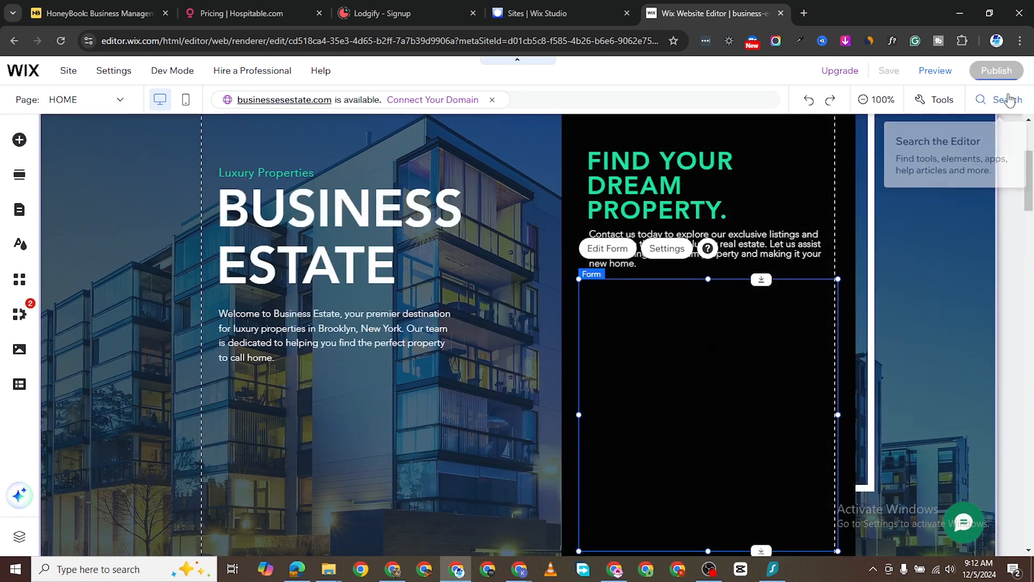
scroll(573, 275, down, 3)
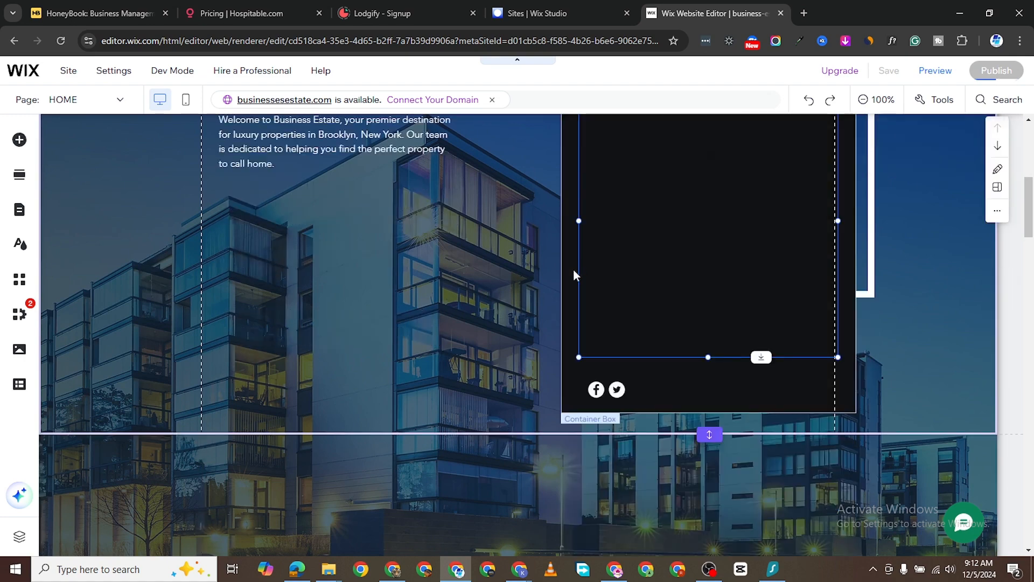
scroll(573, 274, down, 7)
scroll(575, 288, up, 3)
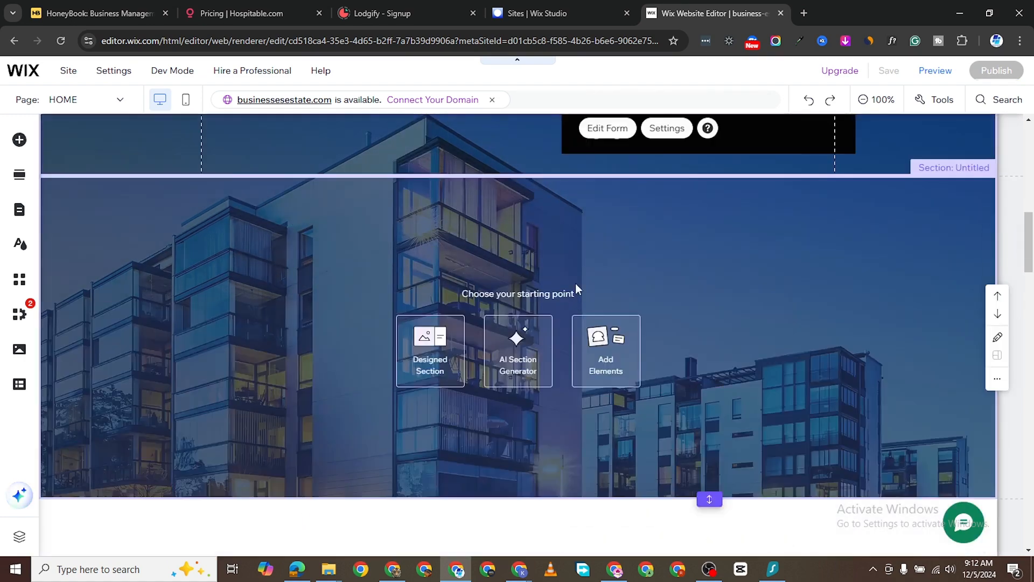
scroll(575, 289, up, 1)
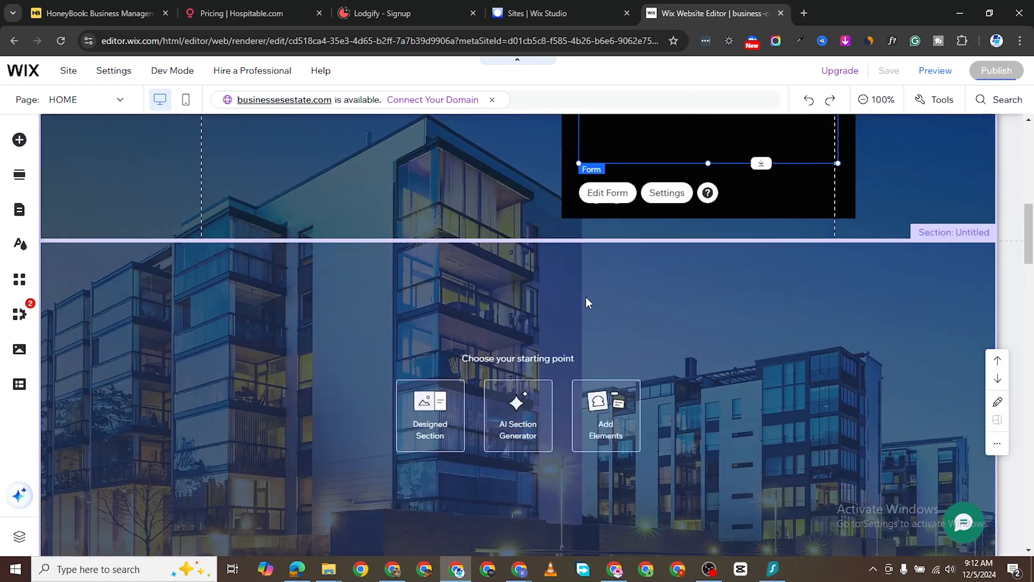
right_click(464, 299)
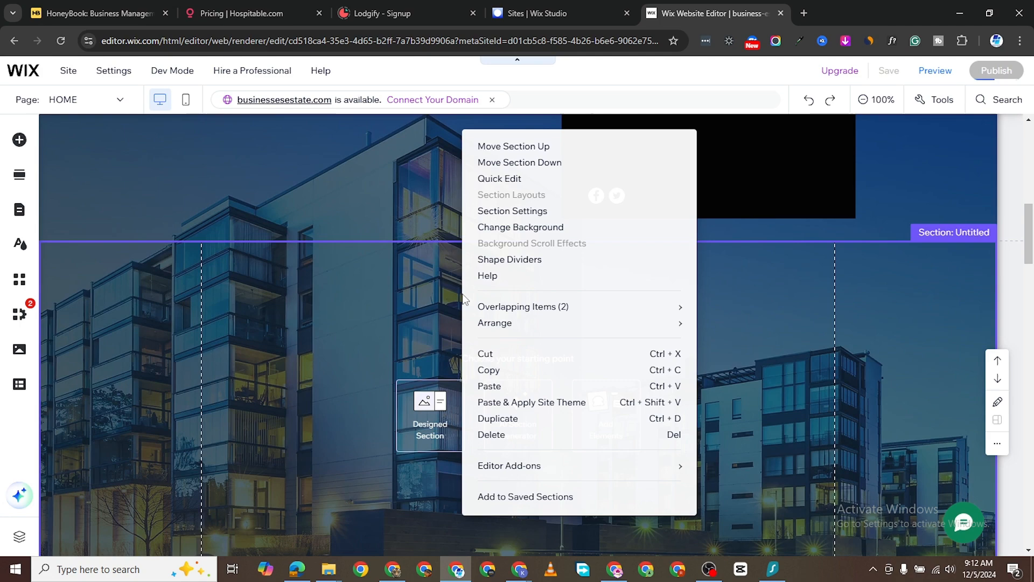
click(504, 435)
scroll(469, 366, down, 10)
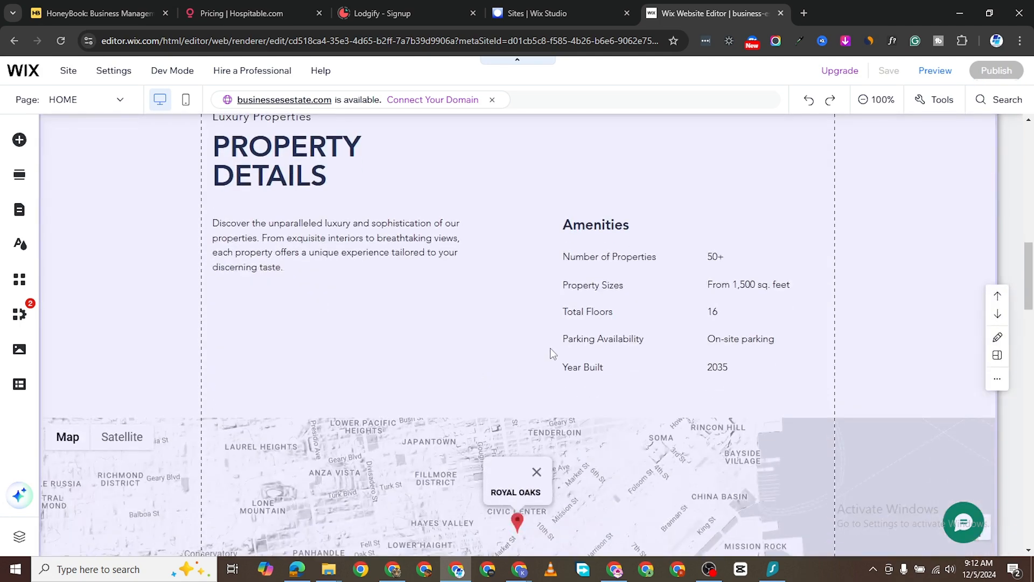
- Browse the Add Elements buttons, strips, shapes and boxes, then show the Gallery elements
scroll(506, 368, down, 15)
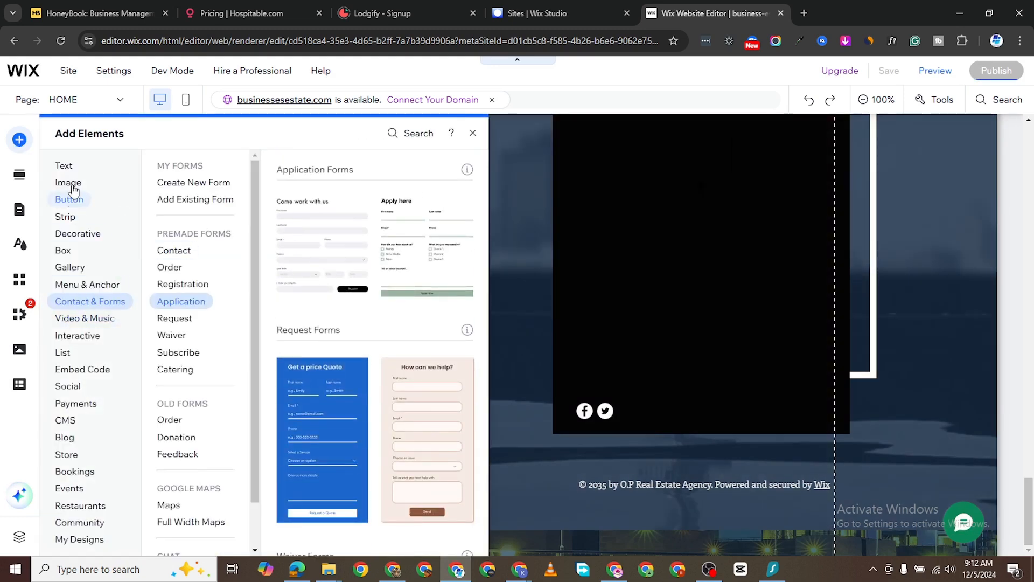
click(72, 198)
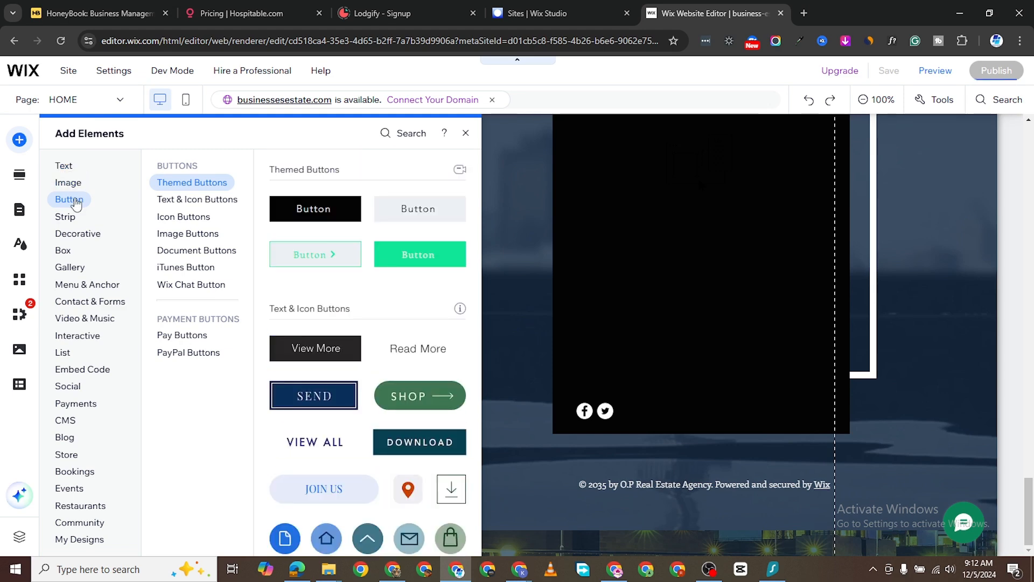
click(67, 219)
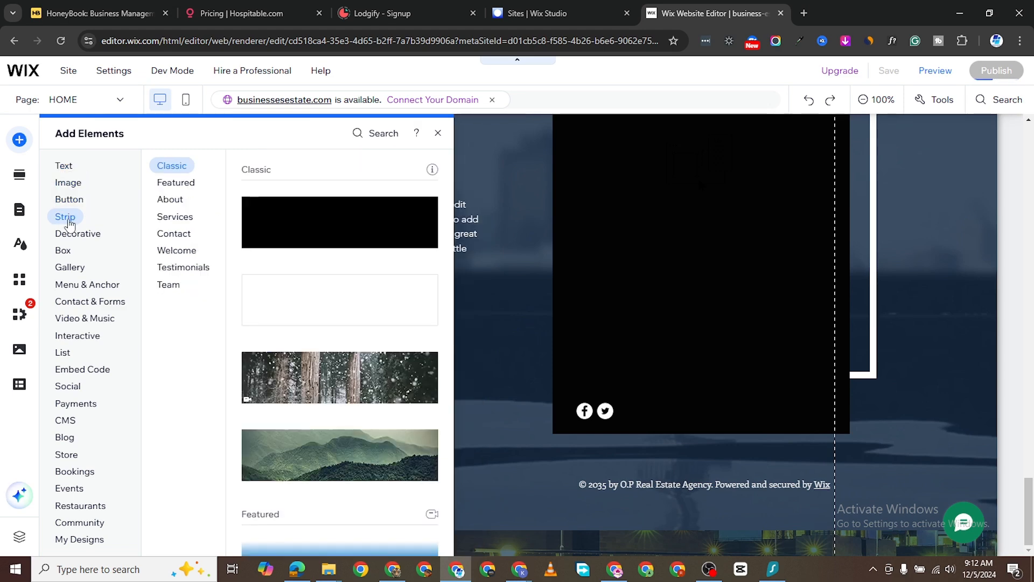
click(81, 234)
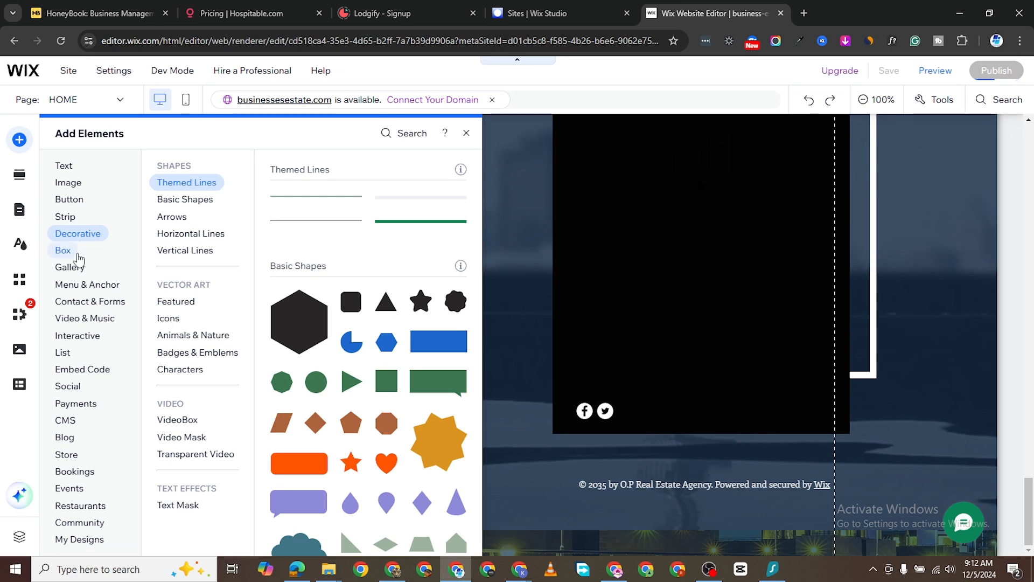
click(71, 255)
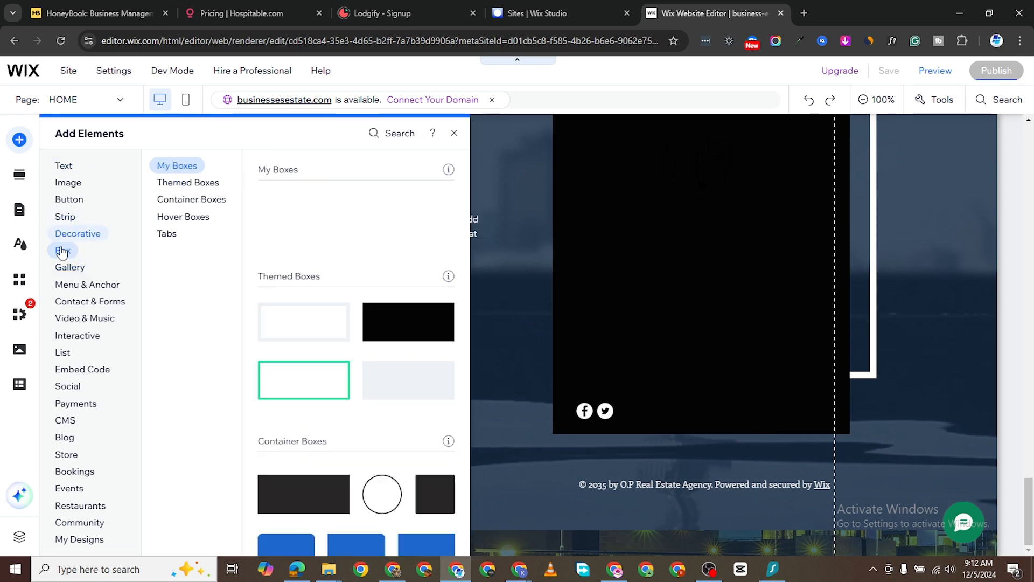
click(77, 269)
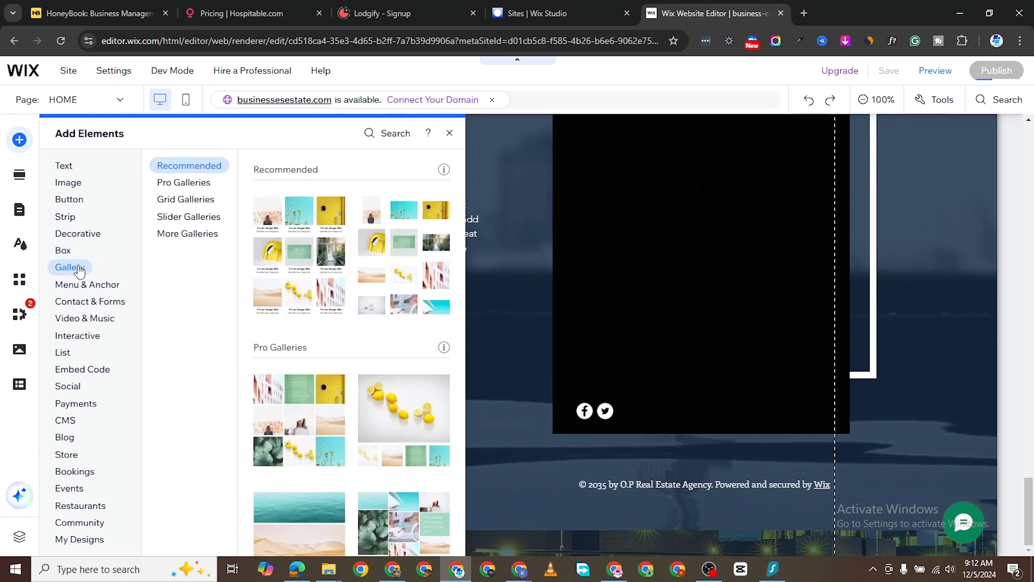
- Compare the Pro, grid and slider gallery layouts, then add a 3D Carousel gallery
click(184, 186)
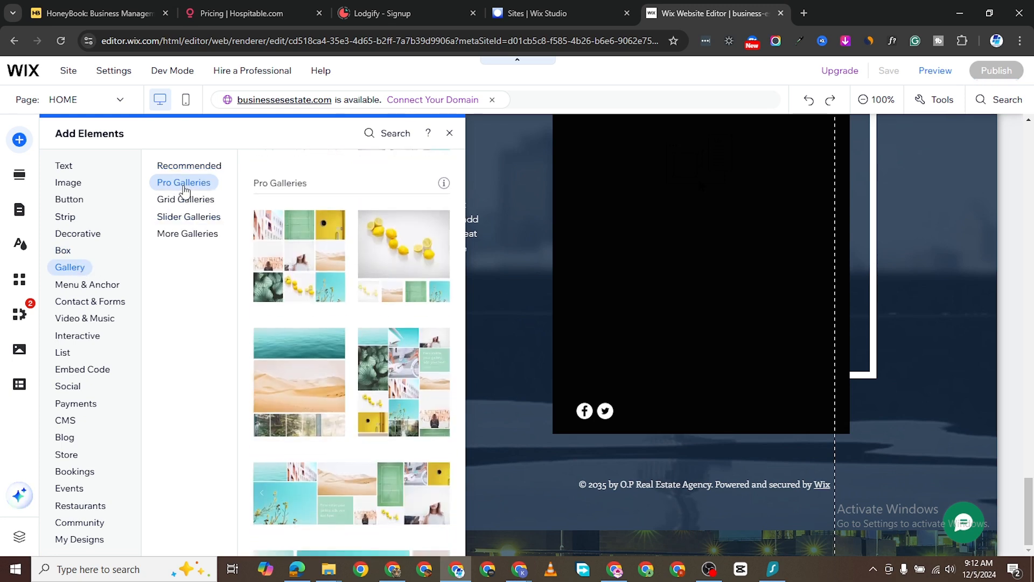
click(191, 167)
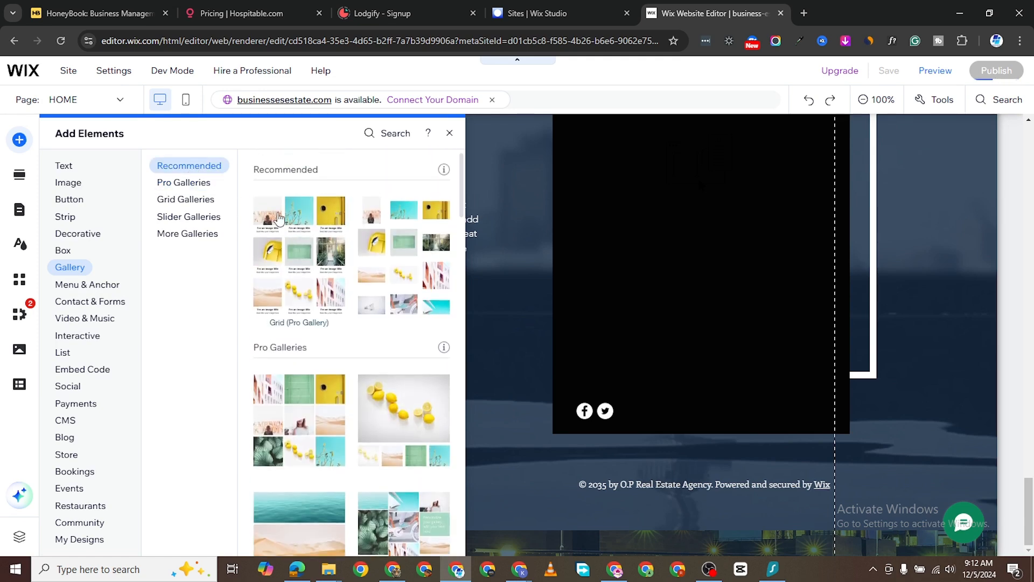
click(186, 188)
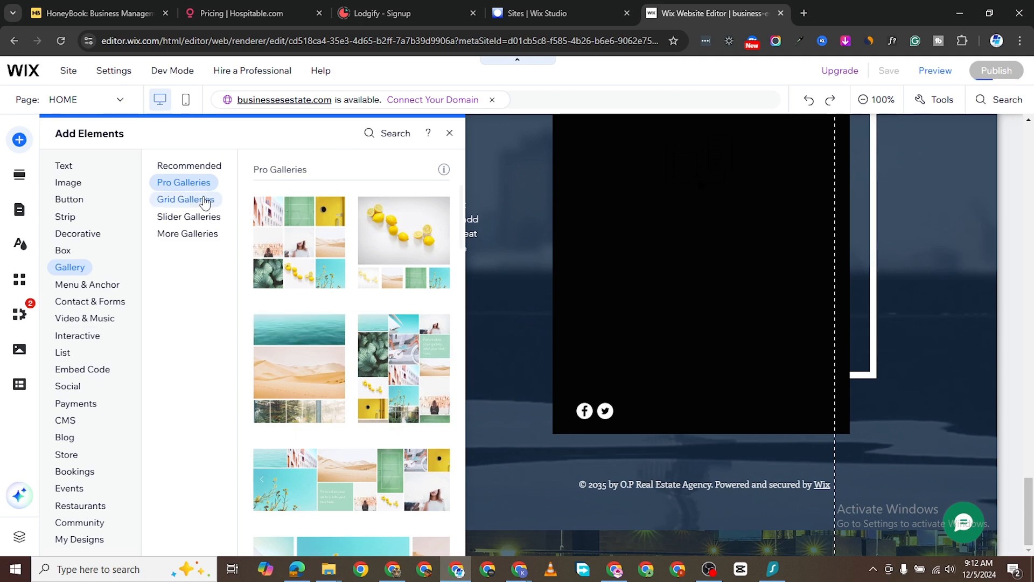
click(203, 201)
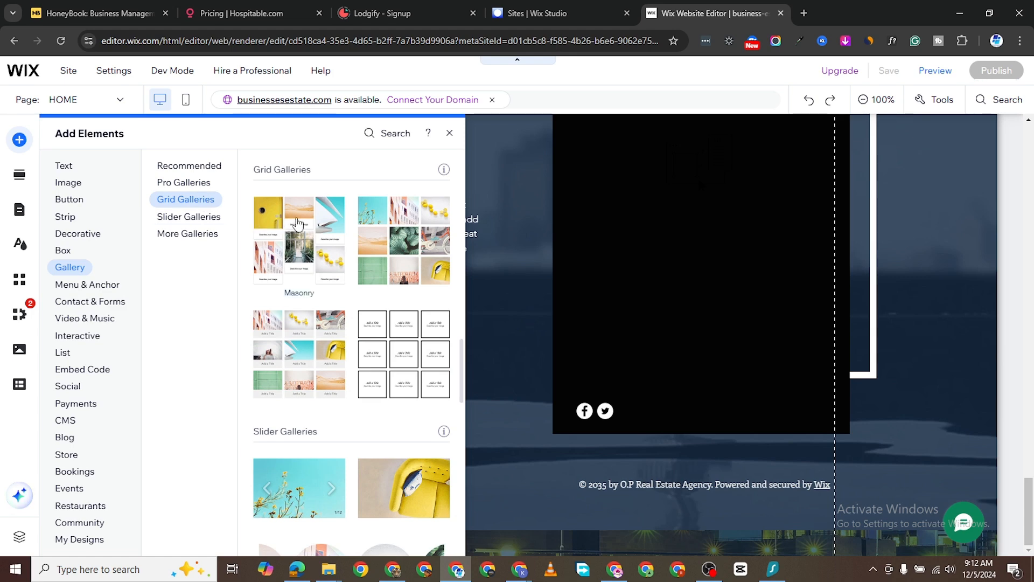
click(209, 219)
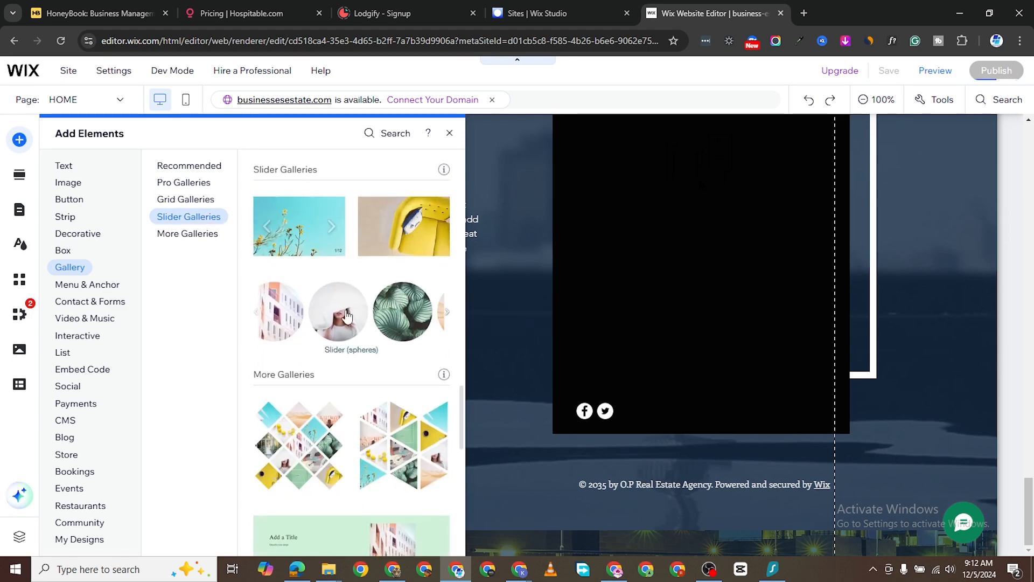
click(195, 235)
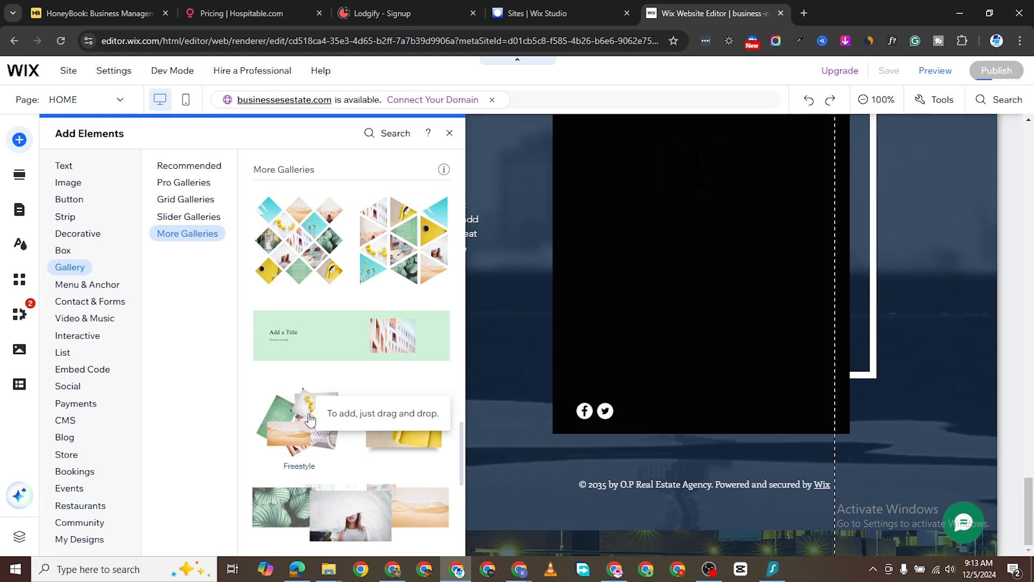
scroll(298, 410, down, 1)
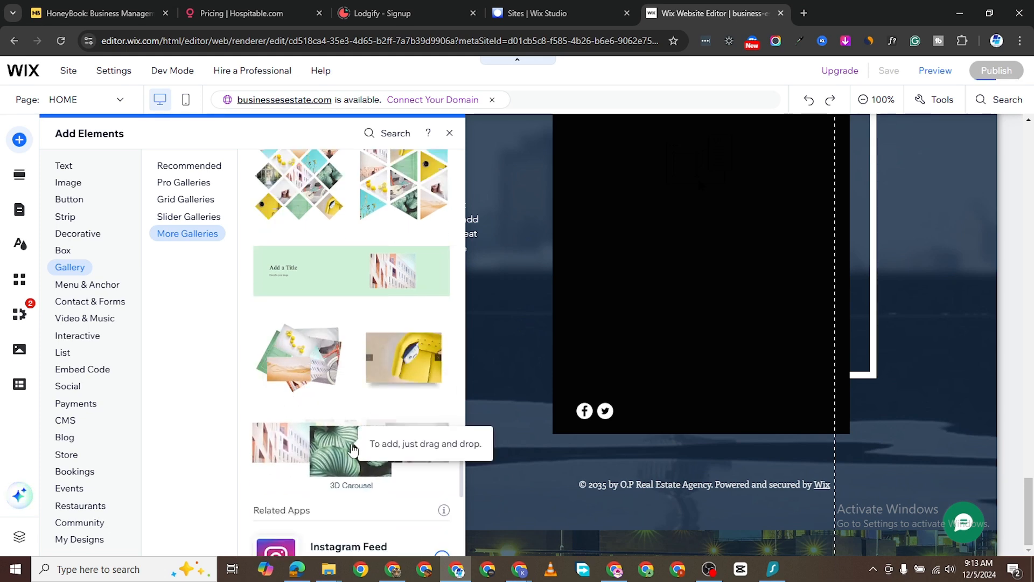
click(353, 451)
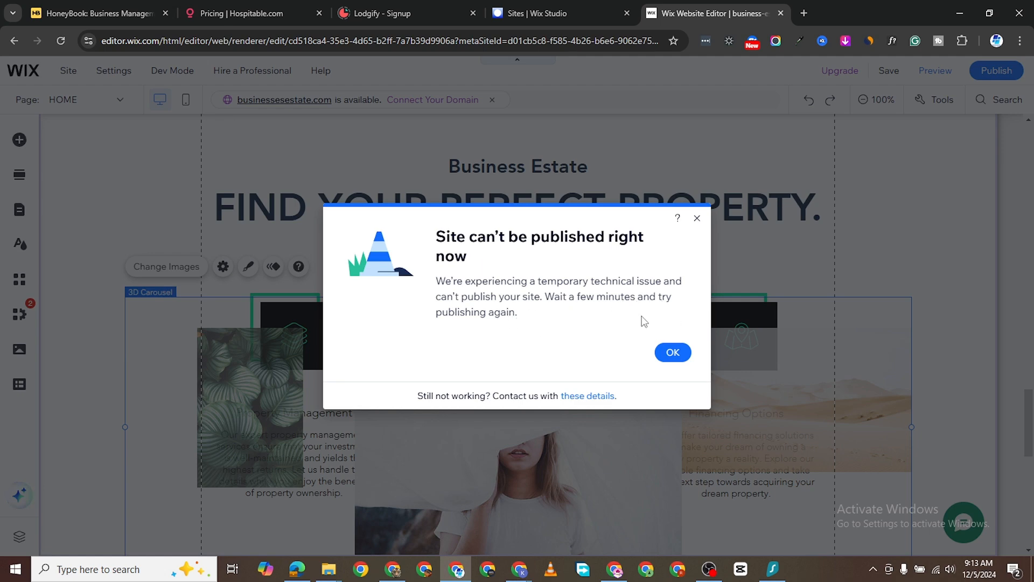
- Dismiss the 'Site can't be published' notice and review the 3D carousel below the headline
click(668, 352)
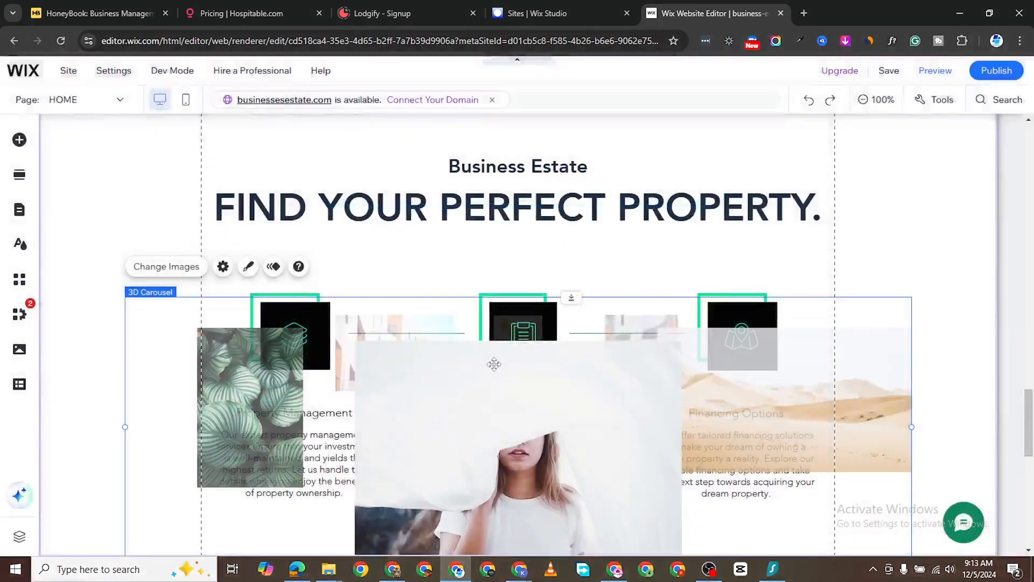
scroll(526, 362, up, 2)
scroll(527, 362, down, 5)
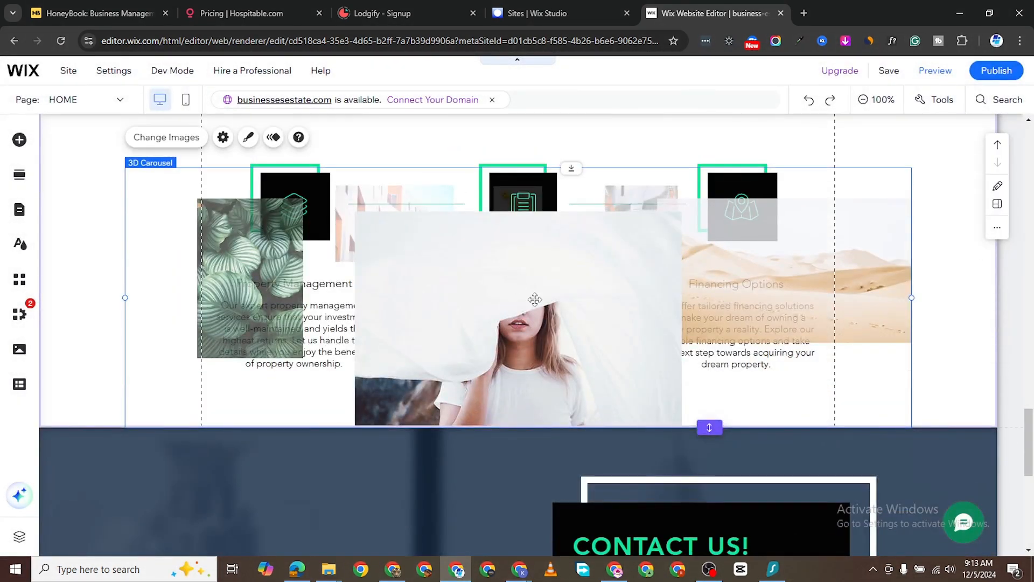
scroll(516, 265, down, 8)
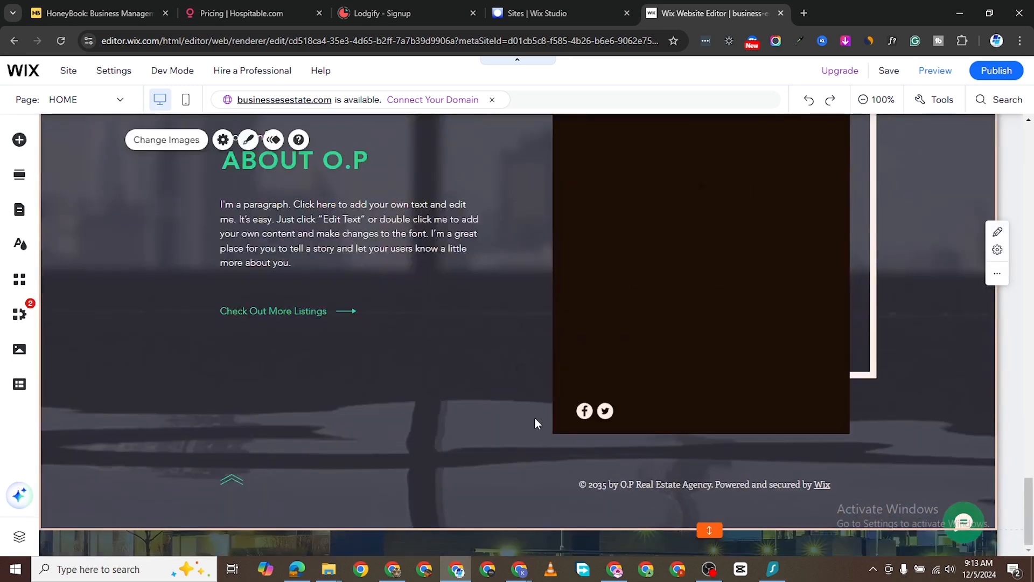
scroll(553, 302, up, 5)
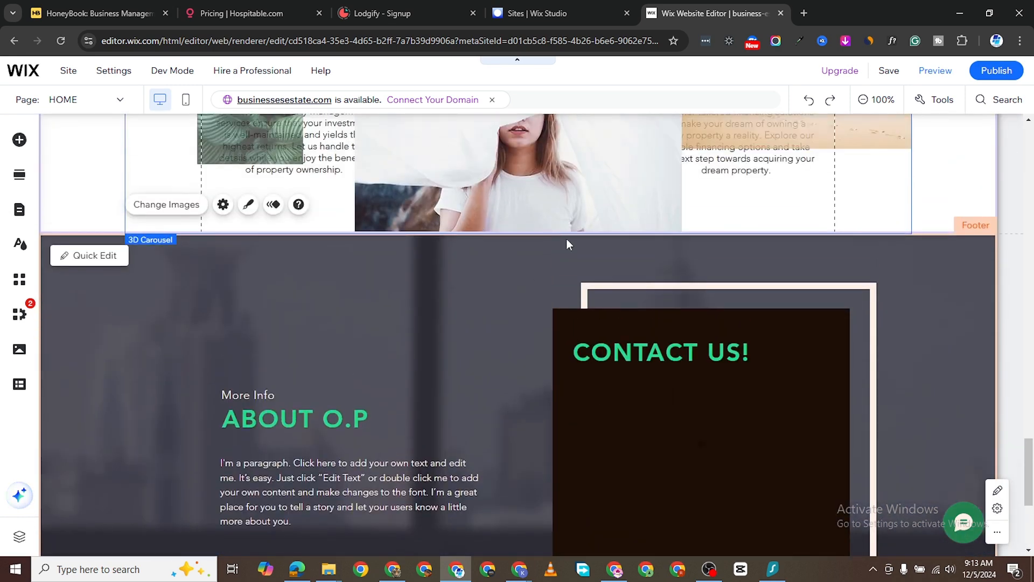
scroll(544, 221, up, 7)
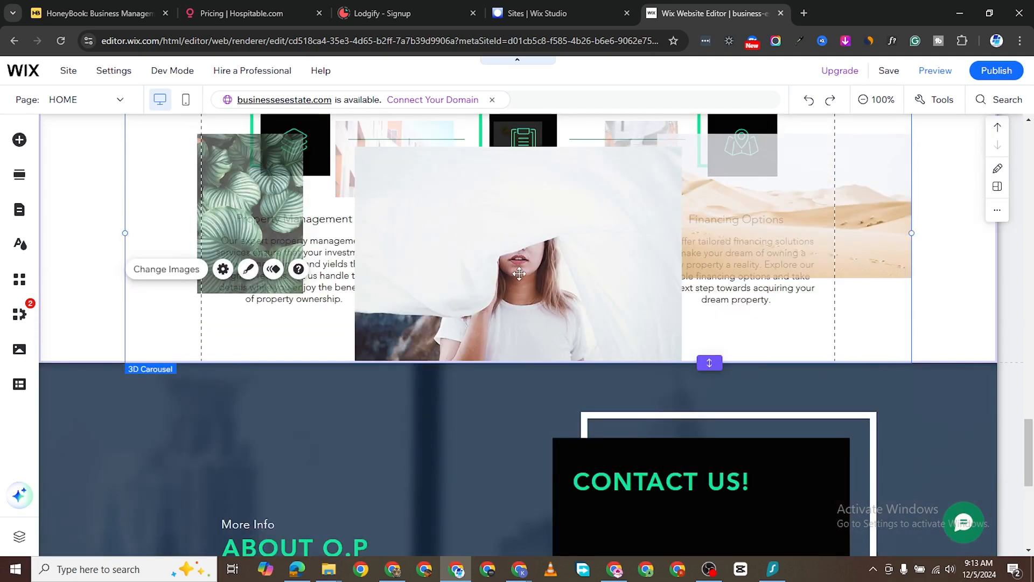
scroll(532, 161, up, 1)
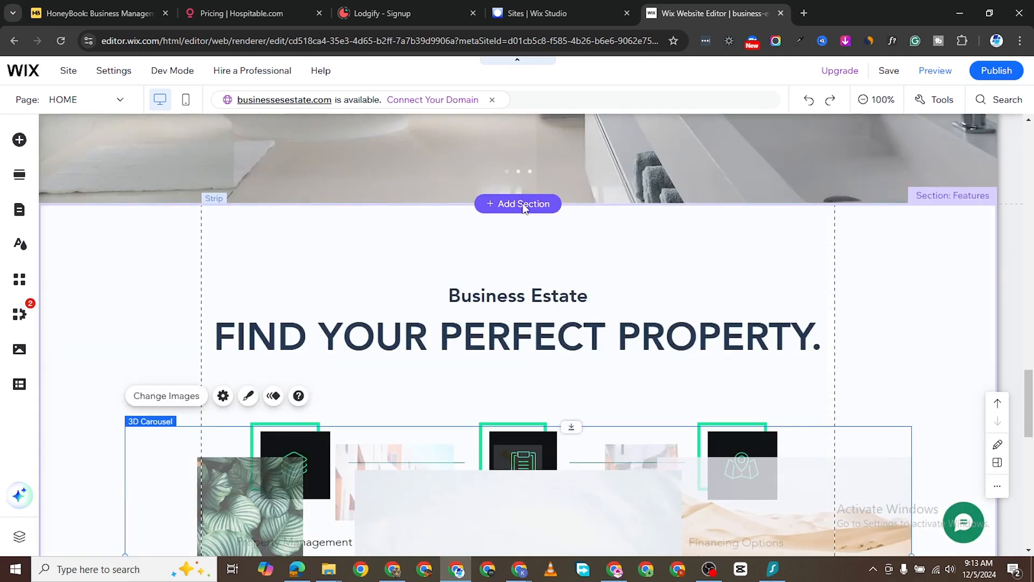
- Restore the building-background section with Ctrl+Z and move the carousel and headings toward it
key(ctrl+z)
scroll(573, 483, down, 3)
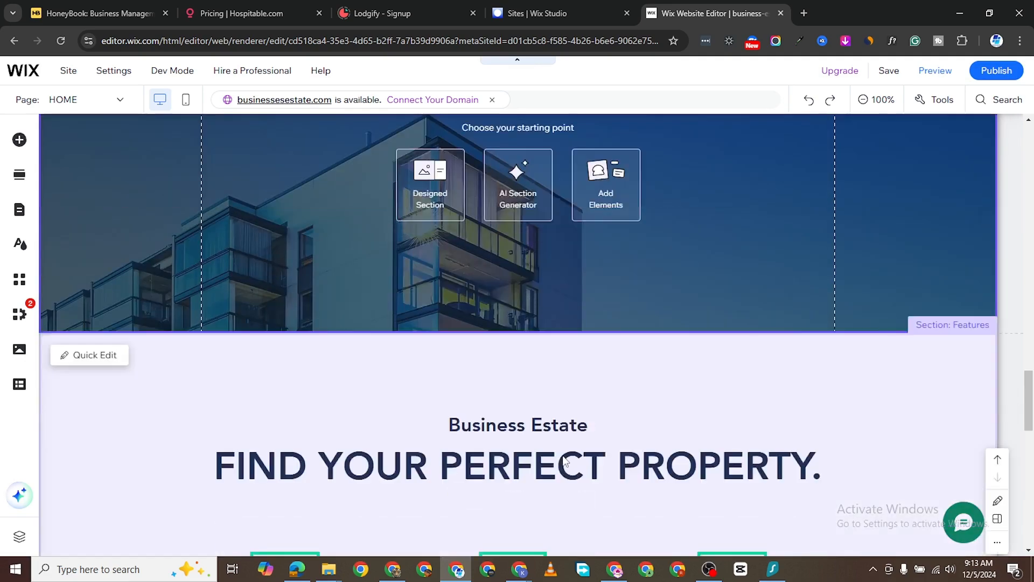
scroll(570, 474, down, 5)
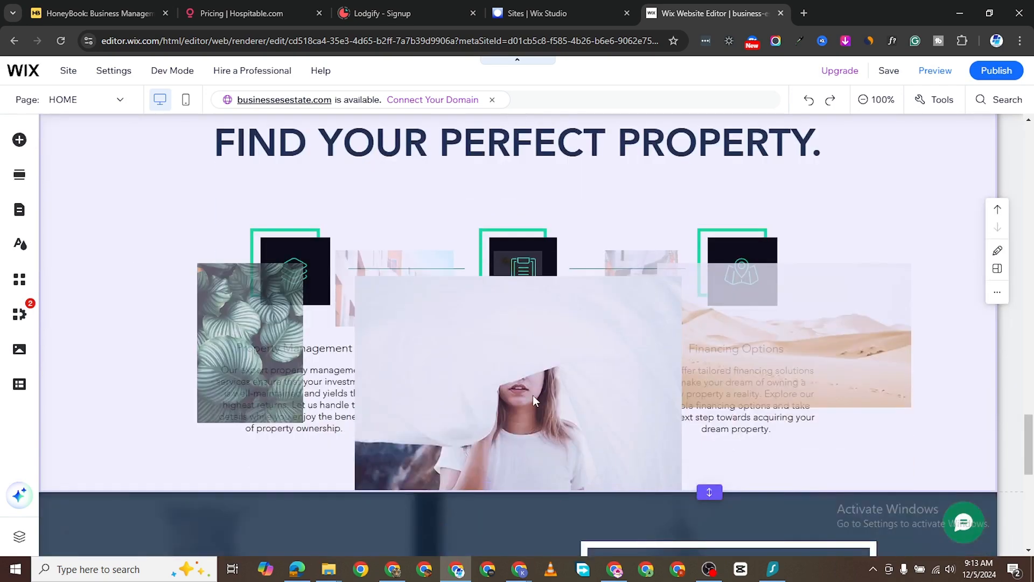
scroll(534, 209, up, 3)
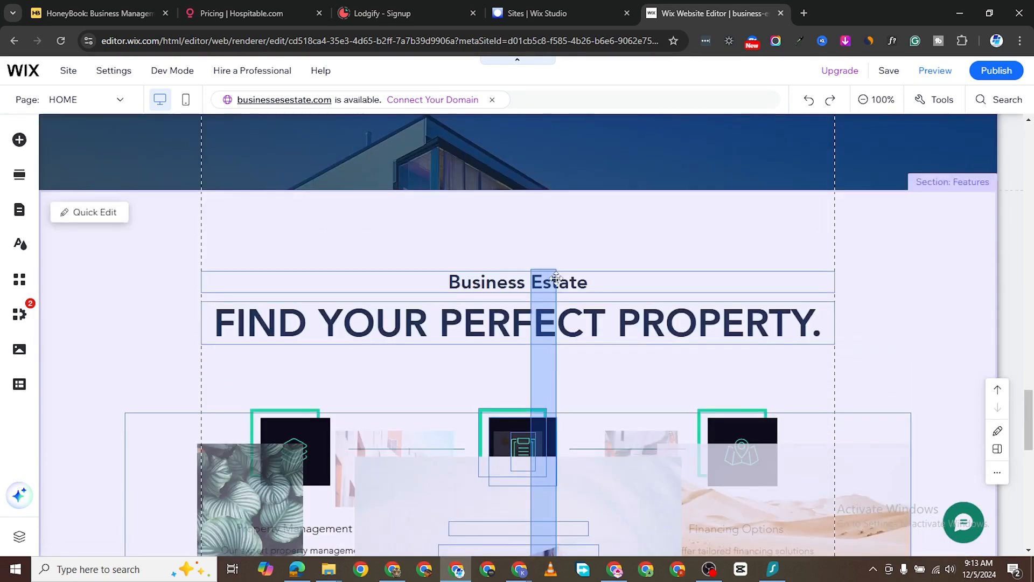
drag(556, 287, 556, 288)
drag(430, 486, 445, 398)
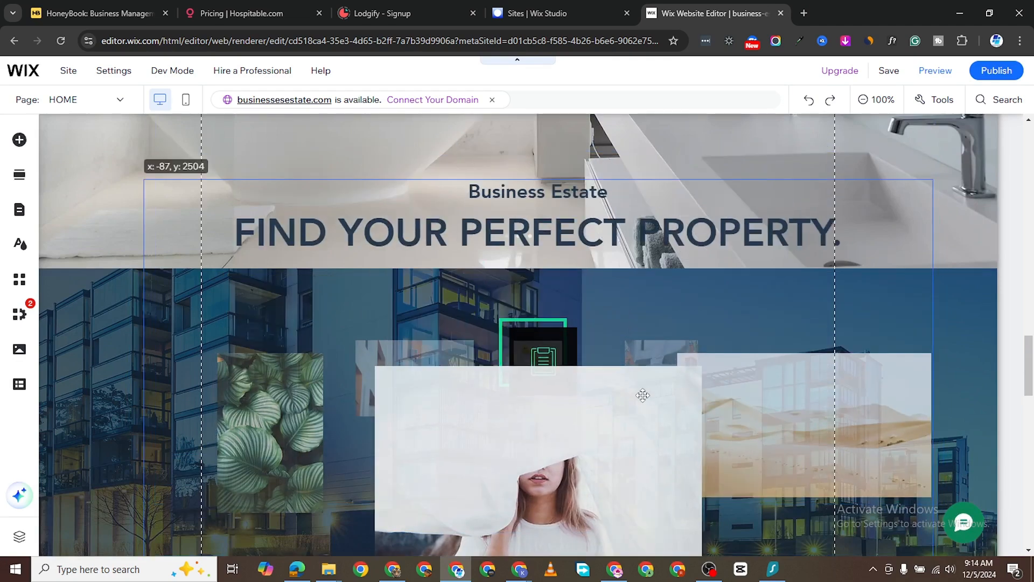
- Drag the carousel group up into the apartment-building section
scroll(665, 415, up, 4)
scroll(662, 418, down, 5)
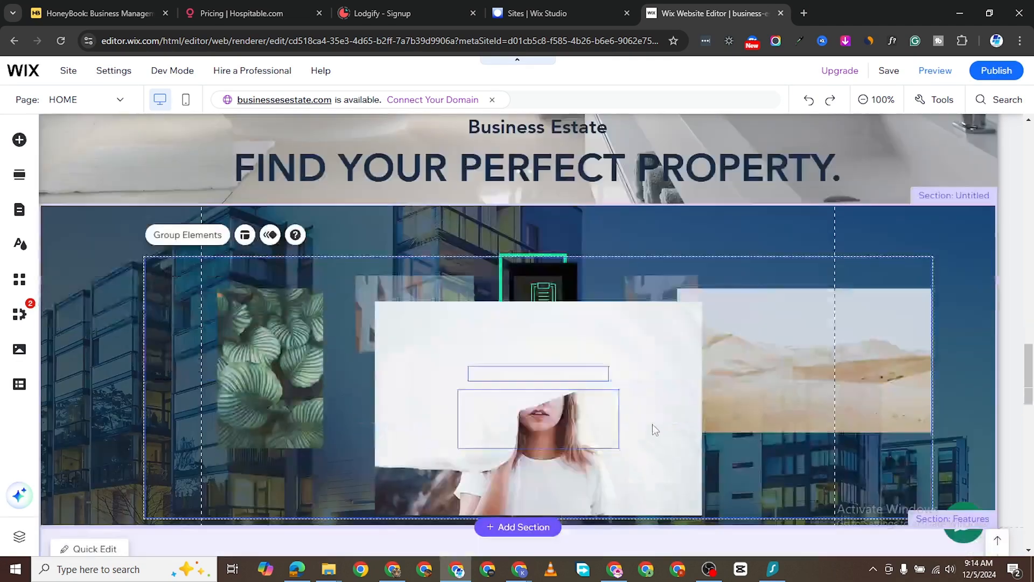
scroll(652, 425, up, 5)
scroll(656, 418, down, 6)
scroll(652, 428, down, 8)
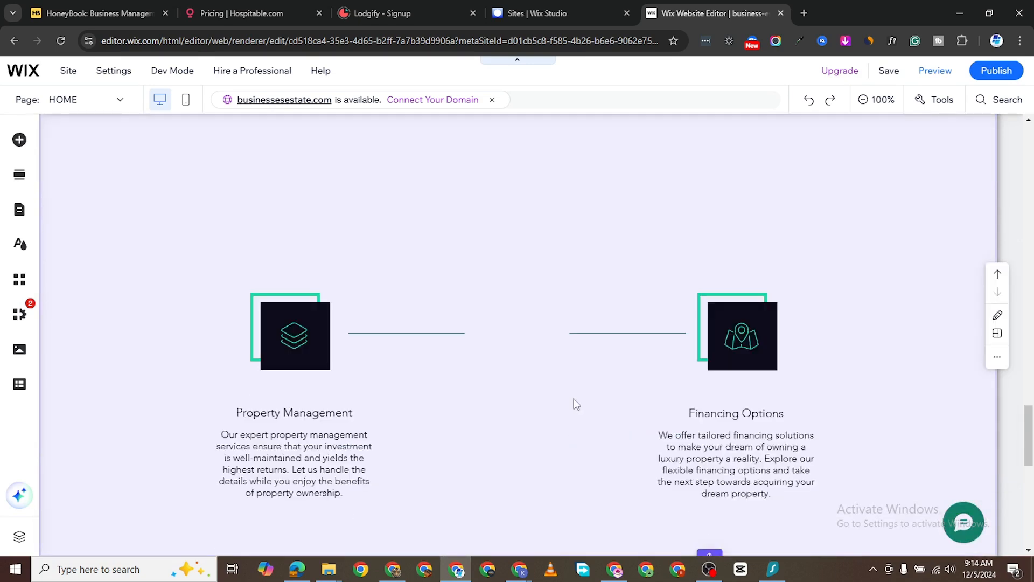
scroll(575, 402, up, 9)
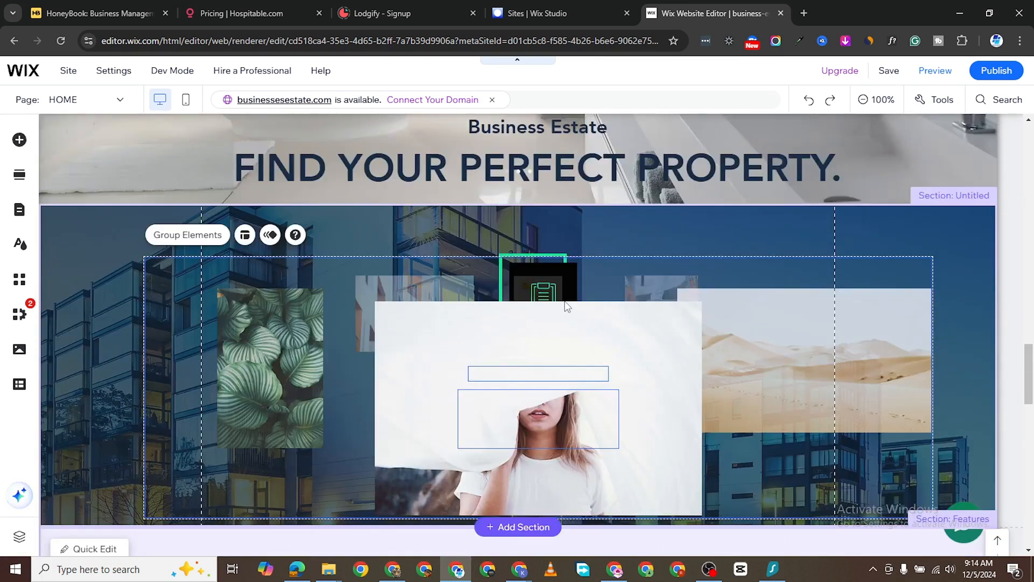
drag(624, 251, 606, 165)
scroll(724, 366, up, 4)
drag(641, 465, 619, 277)
scroll(643, 521, up, 1)
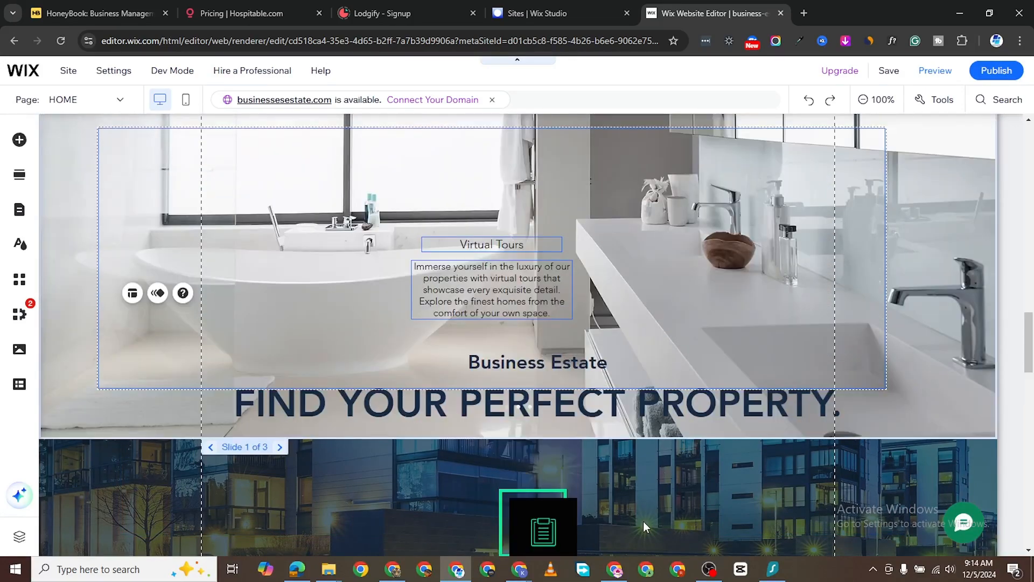
scroll(645, 517, down, 2)
scroll(648, 463, up, 1)
scroll(653, 461, down, 6)
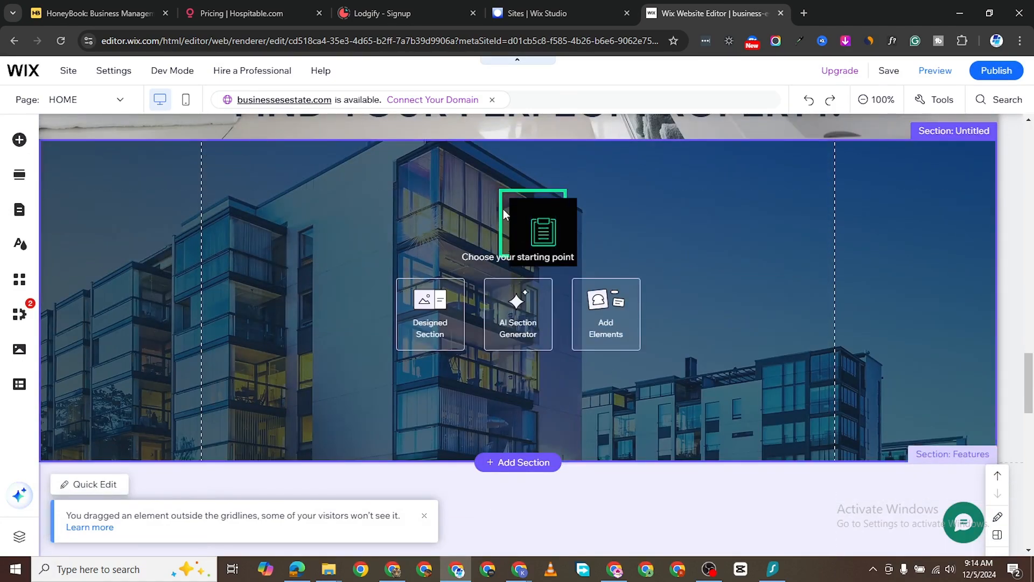
- Select the clipboard icon element among the overlapping icons
drag(526, 328, 582, 232)
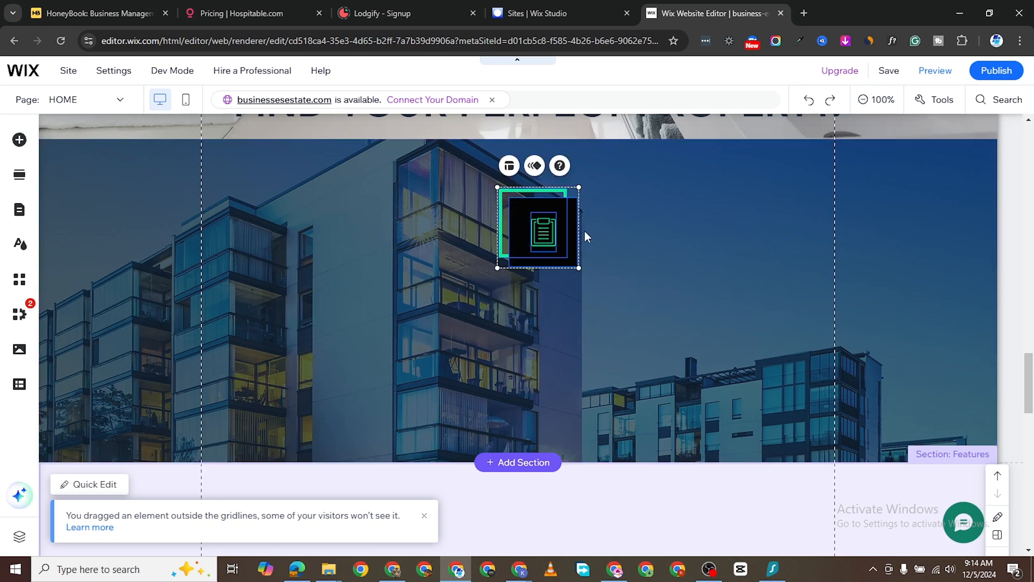
click(591, 232)
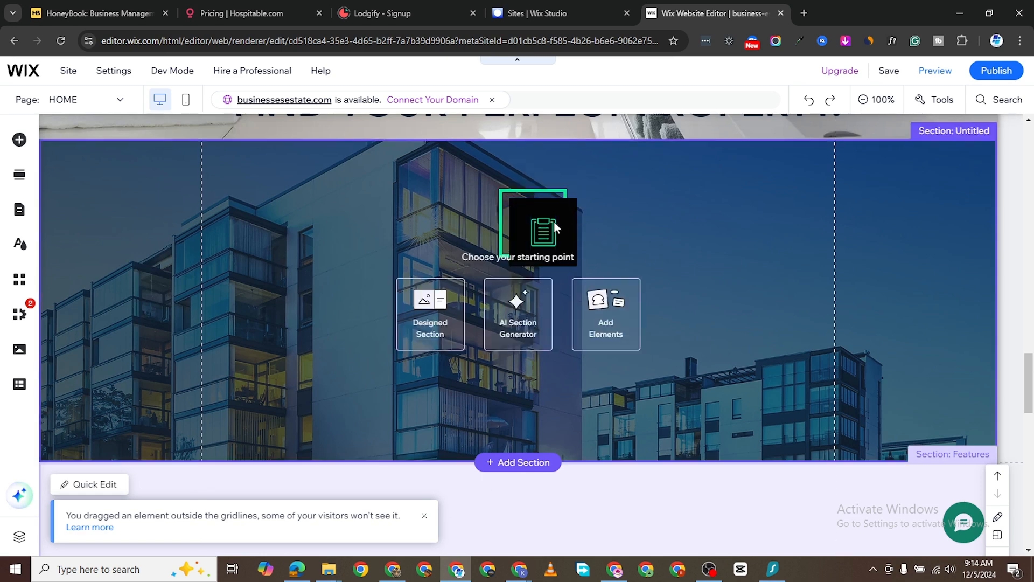
click(573, 249)
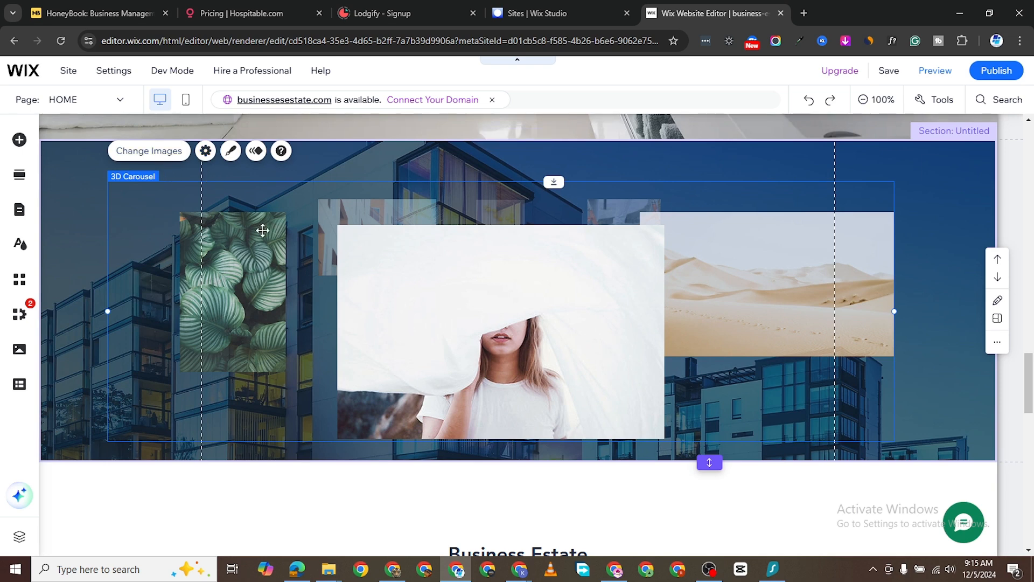
- Remove the green leaves image (image 2) from the carousel and start adding new images
click(164, 153)
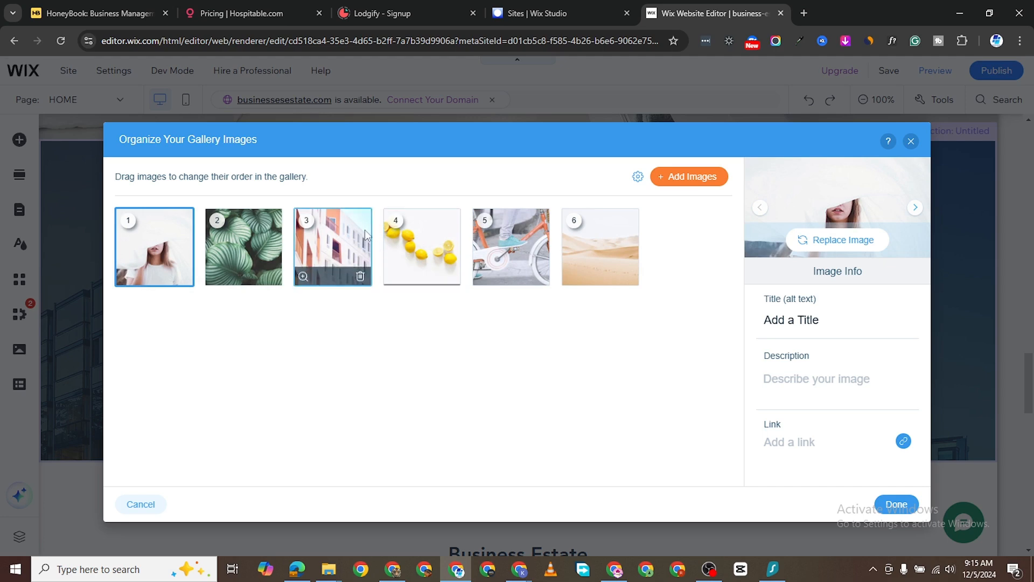
click(271, 275)
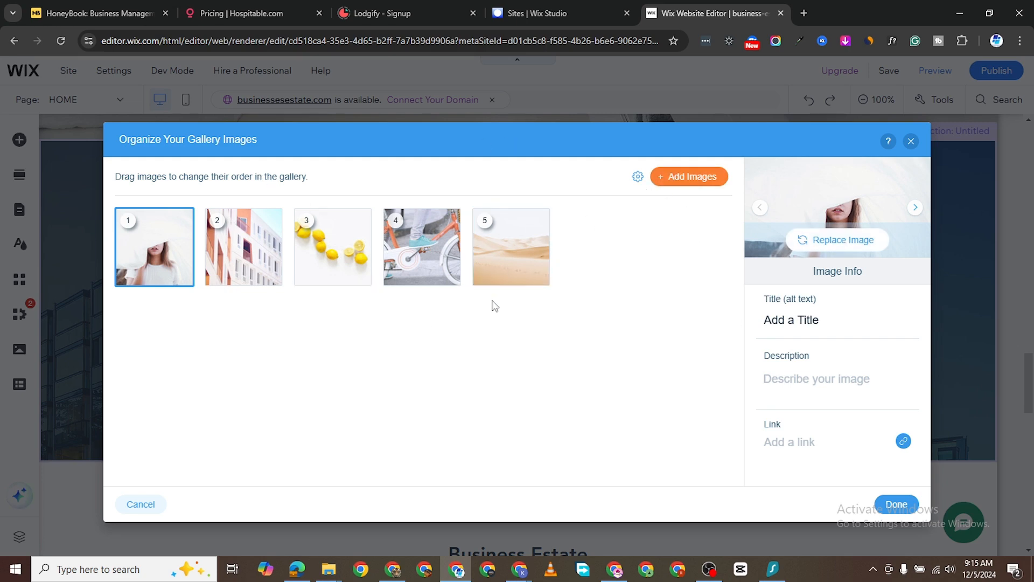
click(674, 179)
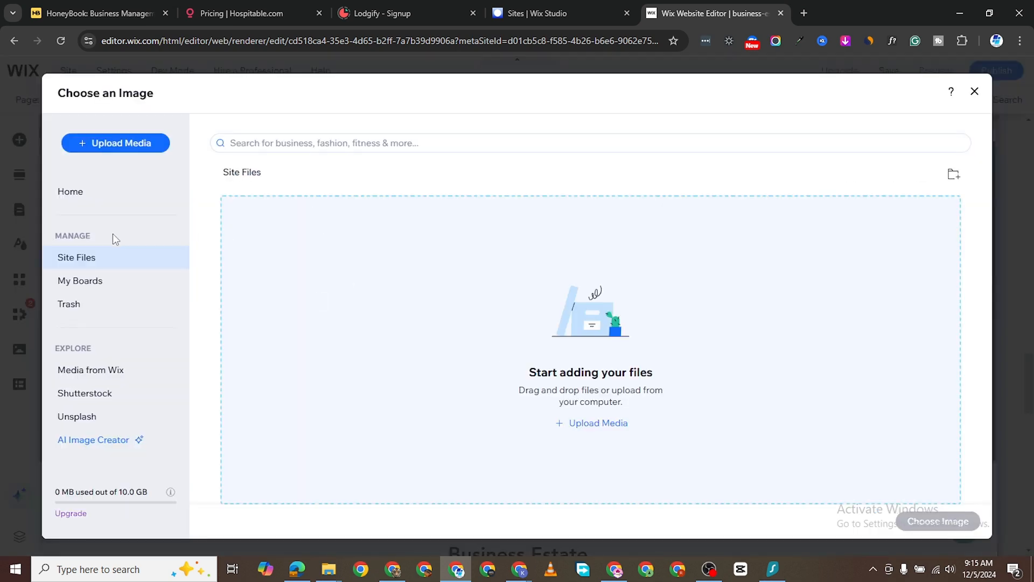
- Insert the Brick Building photo from Media from Wix into the gallery
click(118, 372)
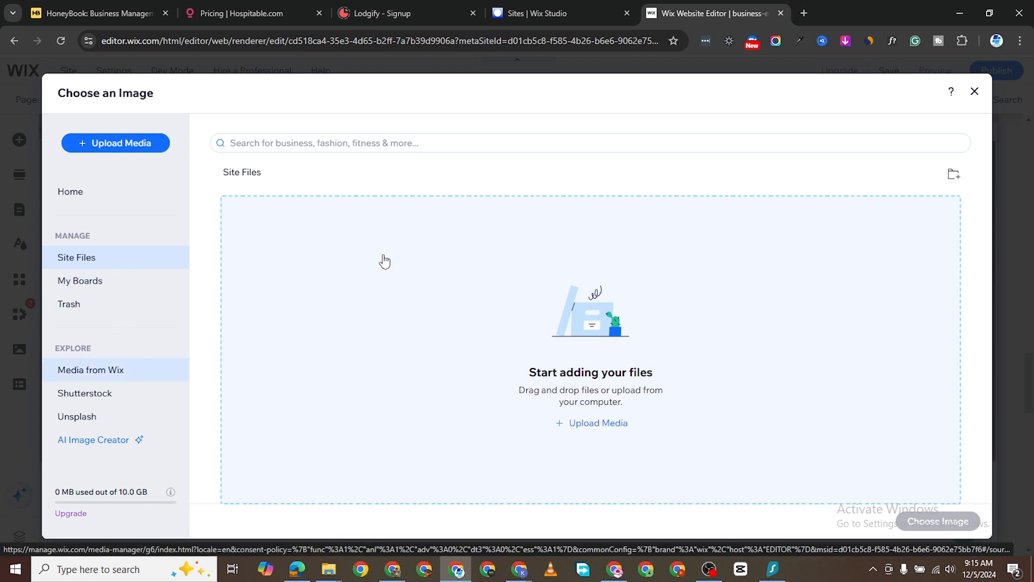
click(102, 377)
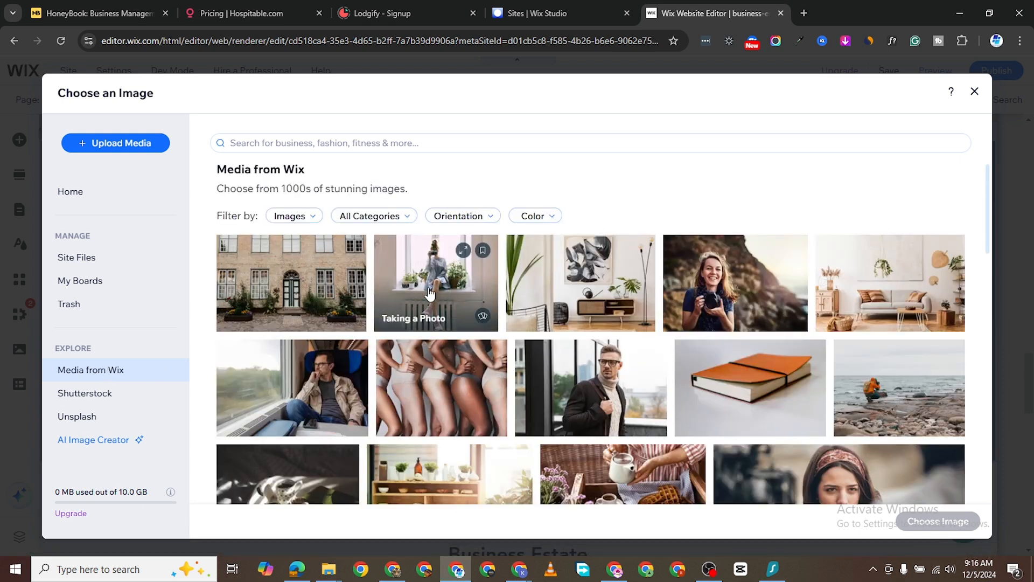
click(314, 291)
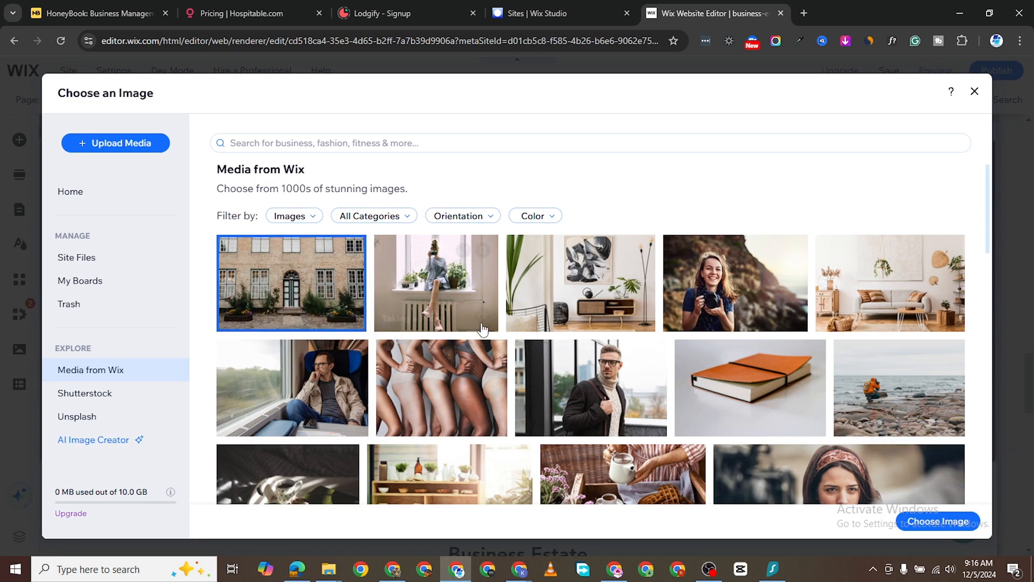
click(453, 290)
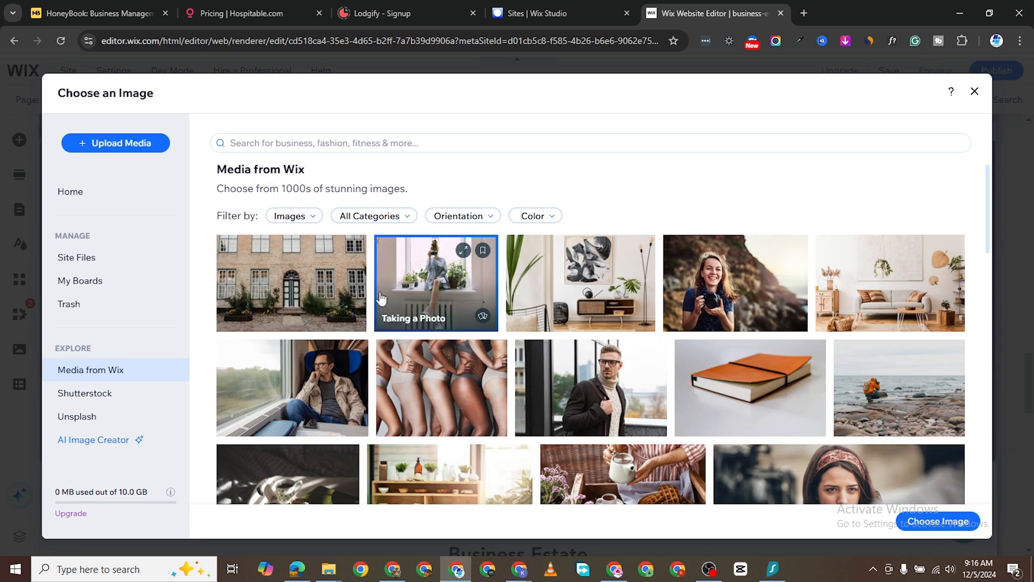
click(323, 280)
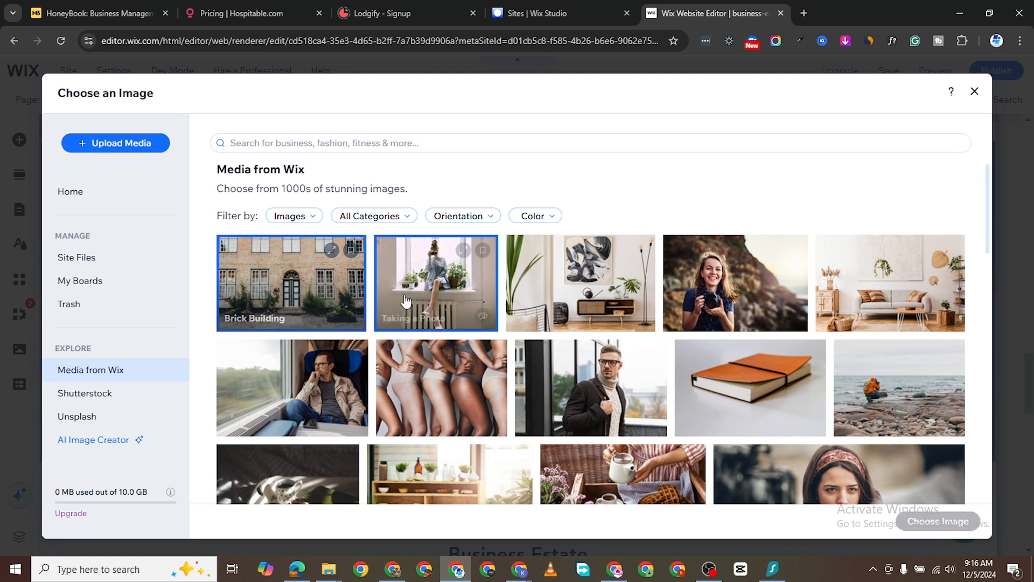
click(646, 308)
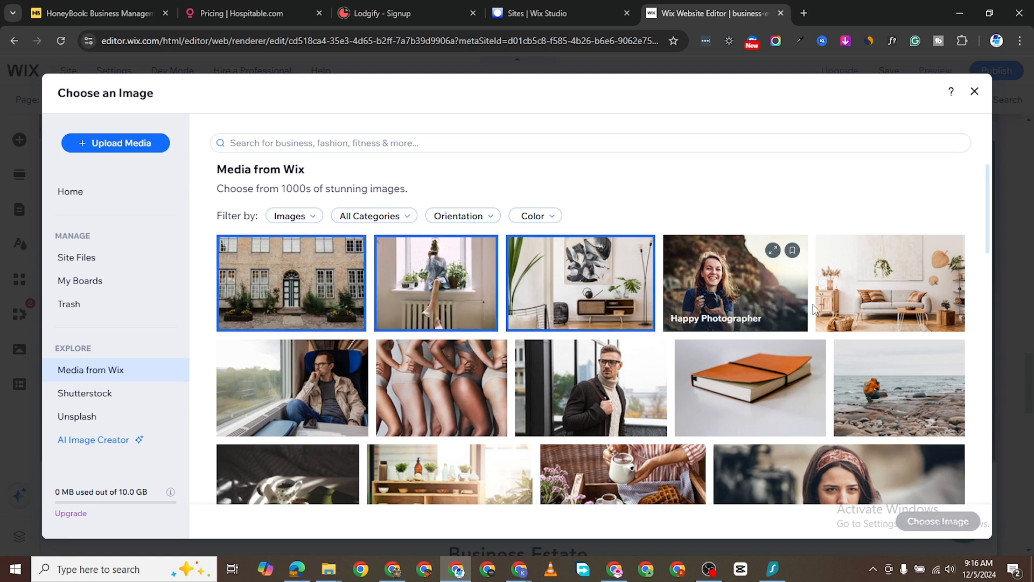
click(911, 318)
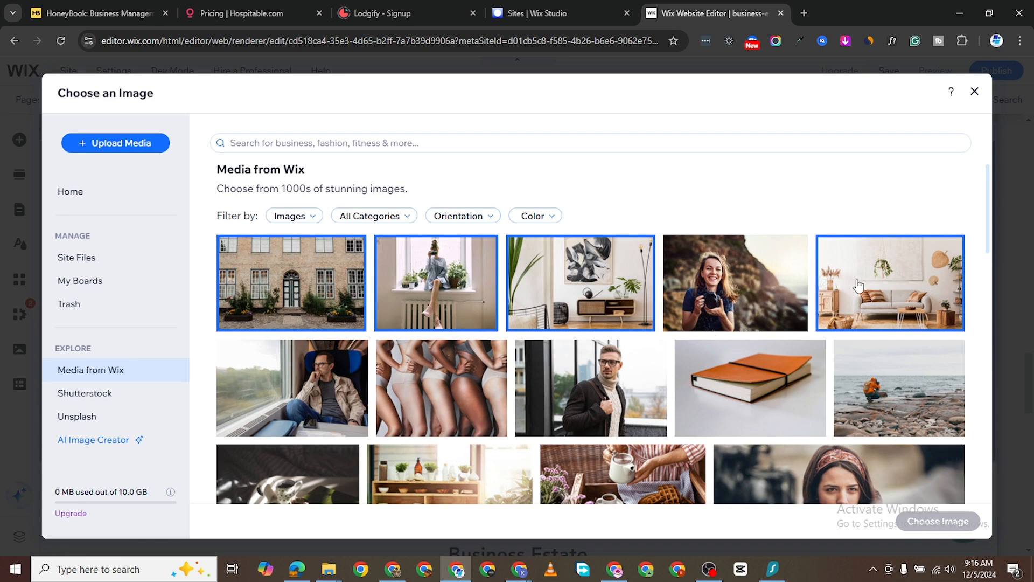
click(938, 275)
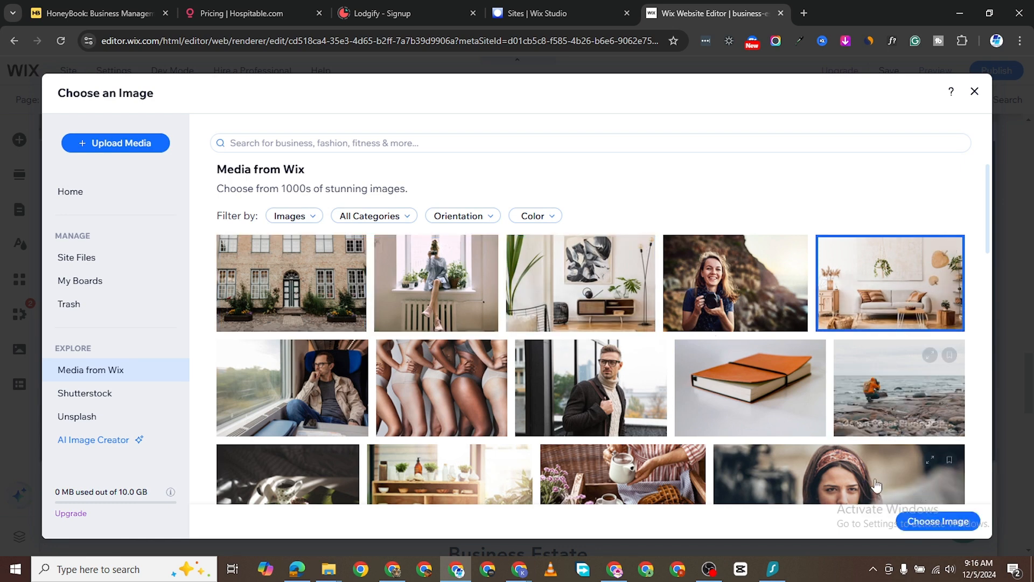
key(Left)
key(Left)
key(Left)
key(Left)
key(Return)
click(937, 521)
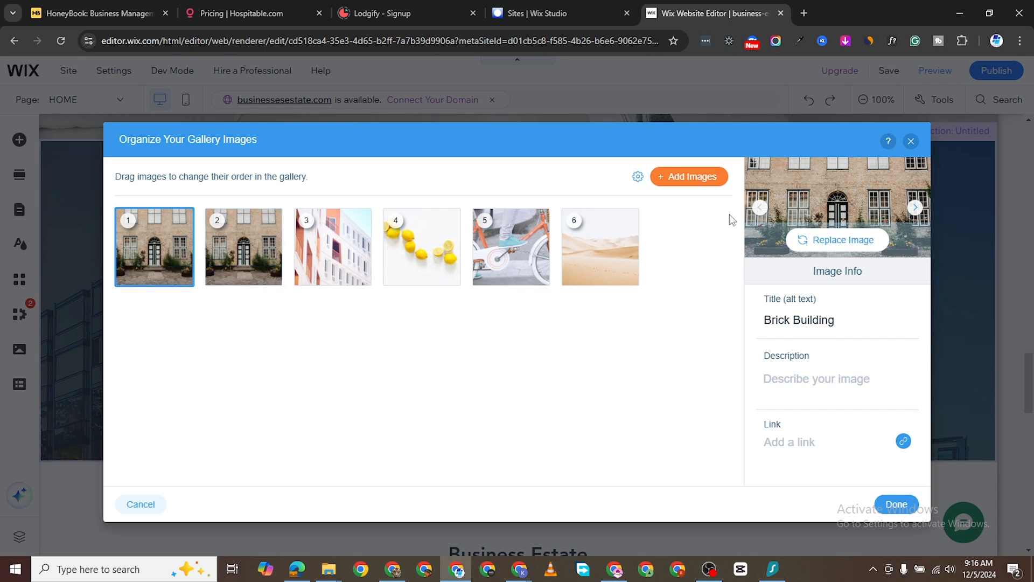
- Replace the first gallery image with the Interior Design room photo from Wix stock
click(833, 241)
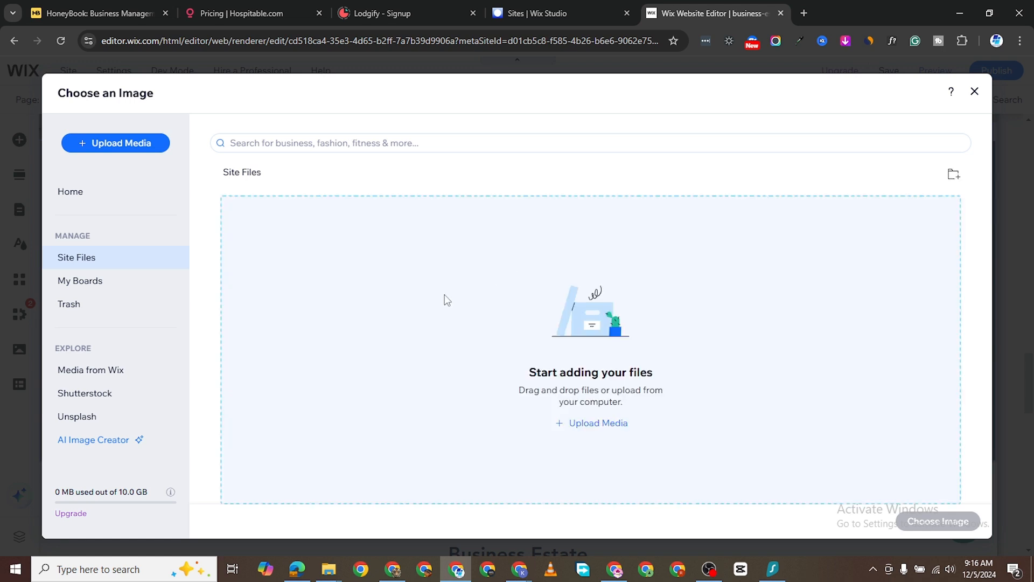
click(103, 376)
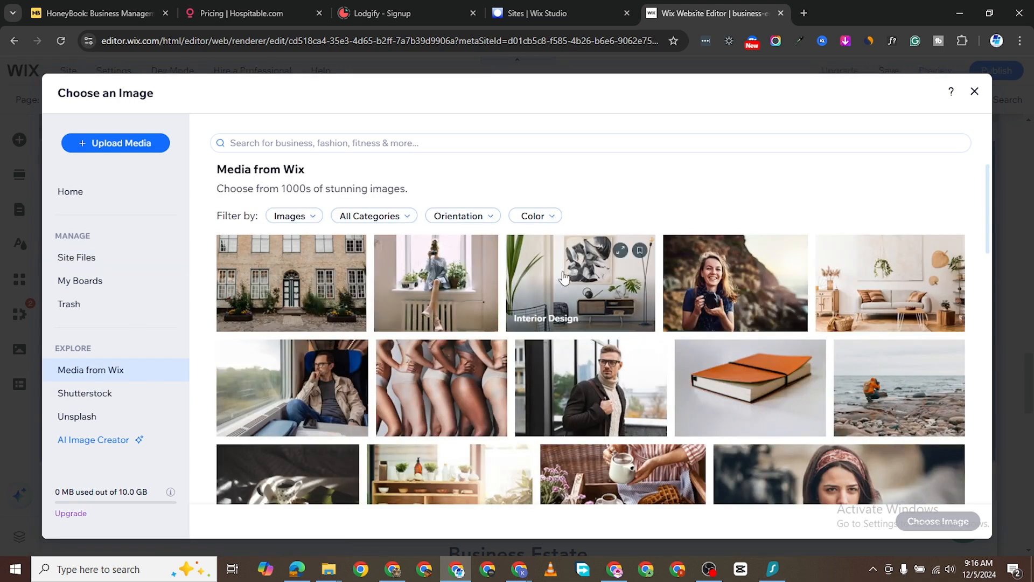
click(603, 314)
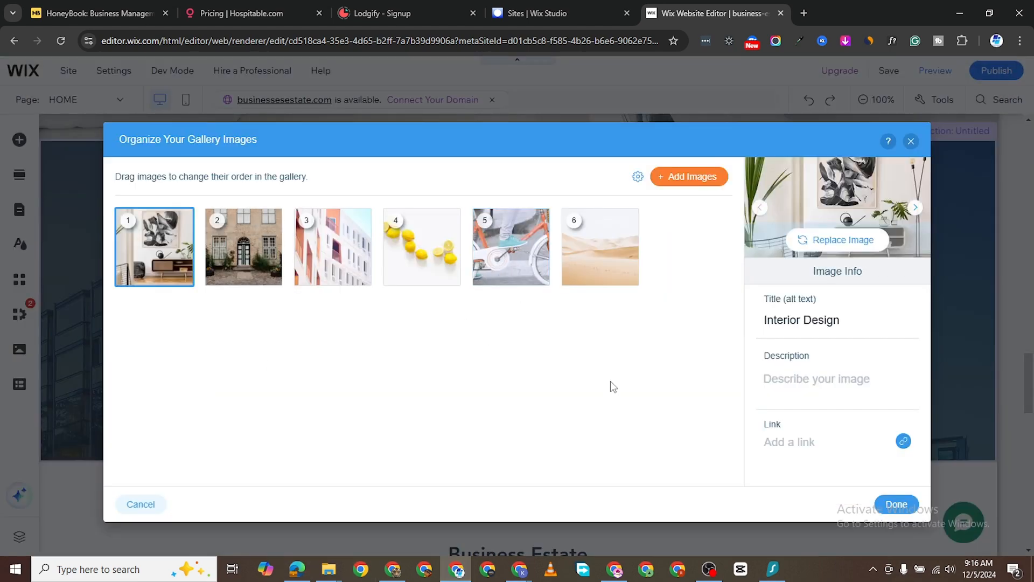
click(897, 505)
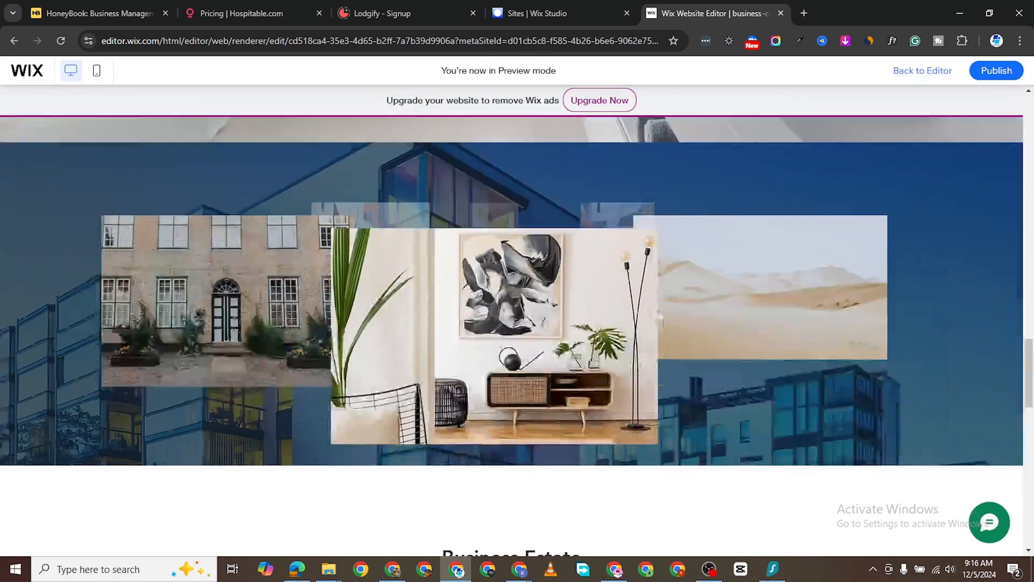
click(766, 297)
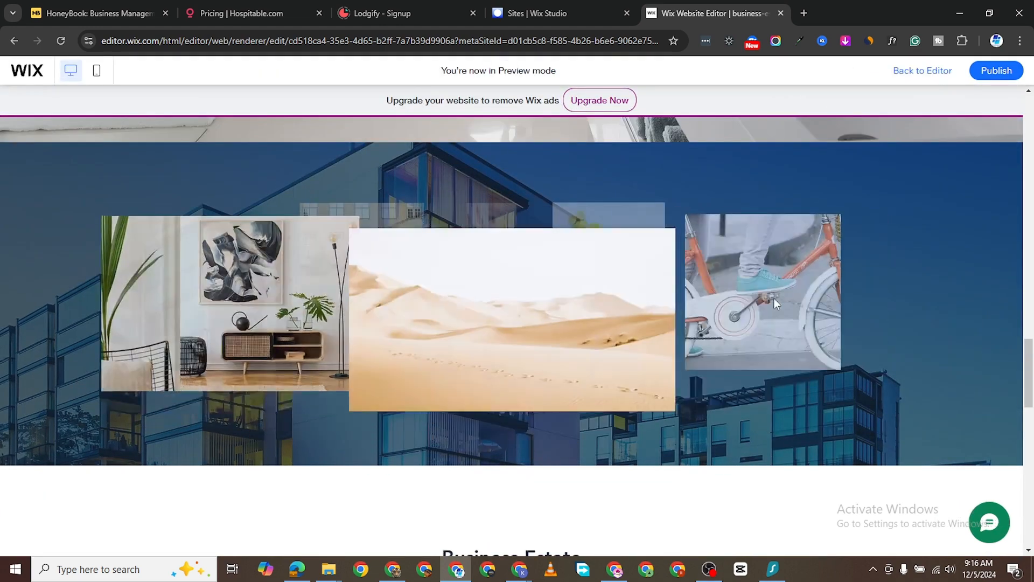
click(775, 300)
click(776, 299)
click(781, 300)
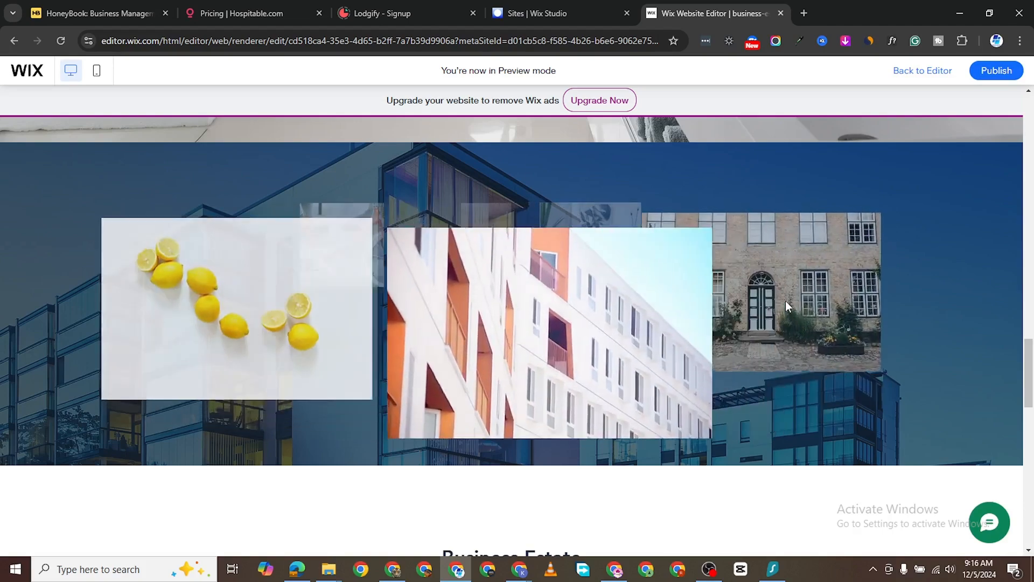
click(786, 300)
click(787, 301)
click(788, 300)
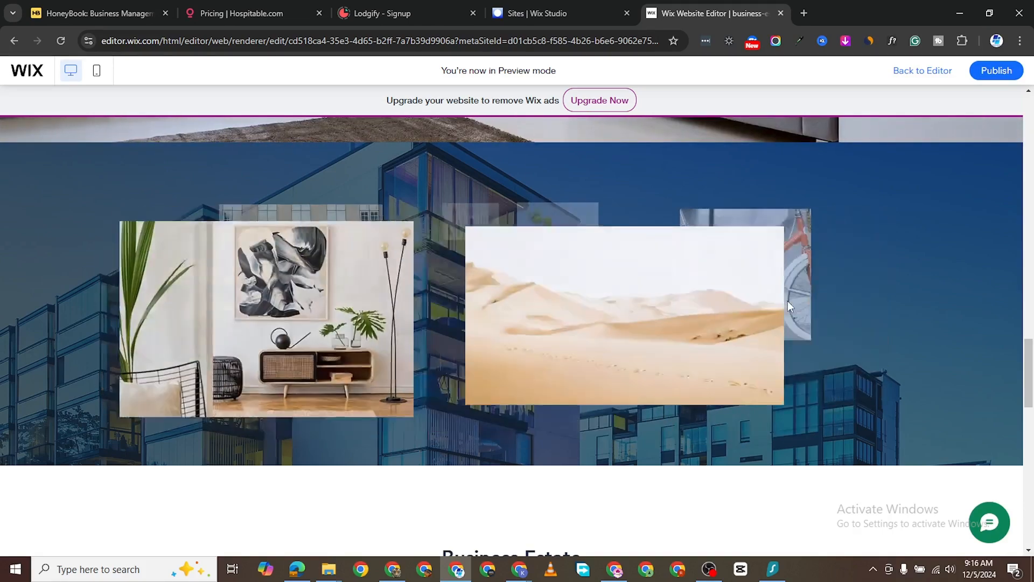
click(790, 295)
click(746, 286)
click(810, 262)
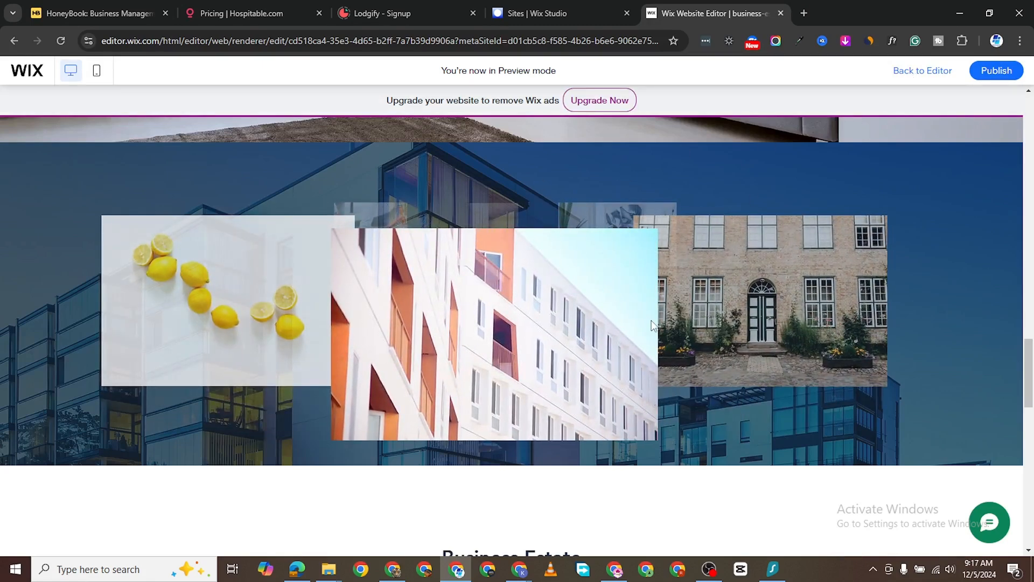
scroll(561, 311, down, 1)
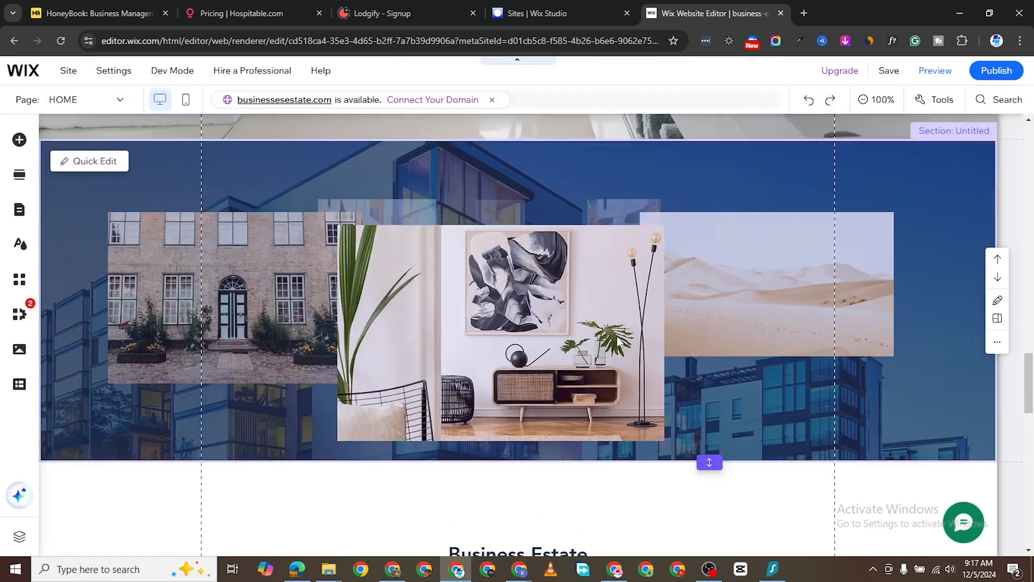
scroll(114, 206, up, 2)
scroll(115, 205, down, 1)
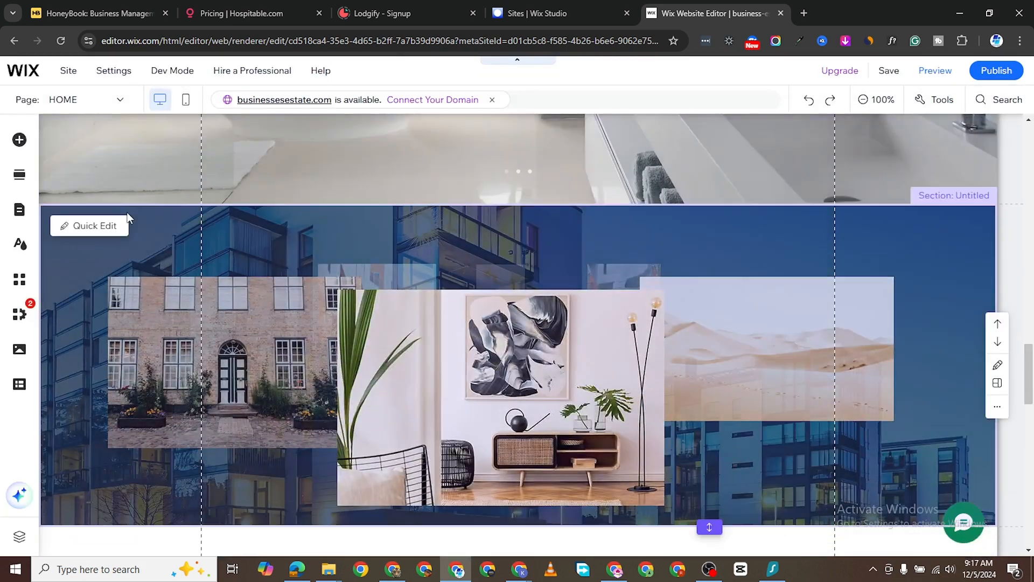
- Replace the carousel section's apartment-building background with the autumn Couple by the Water riverside photo
click(181, 219)
click(181, 214)
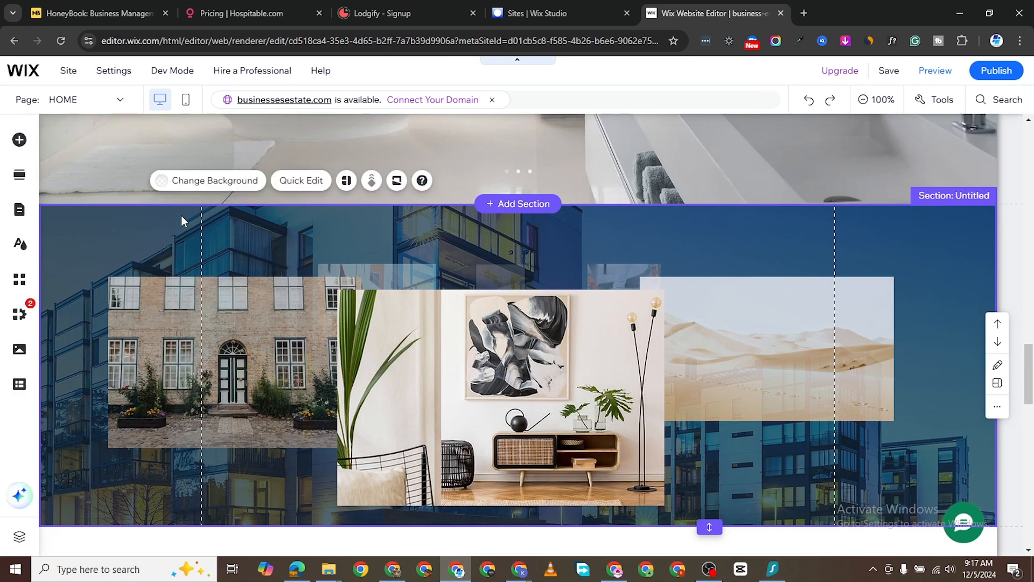
click(214, 181)
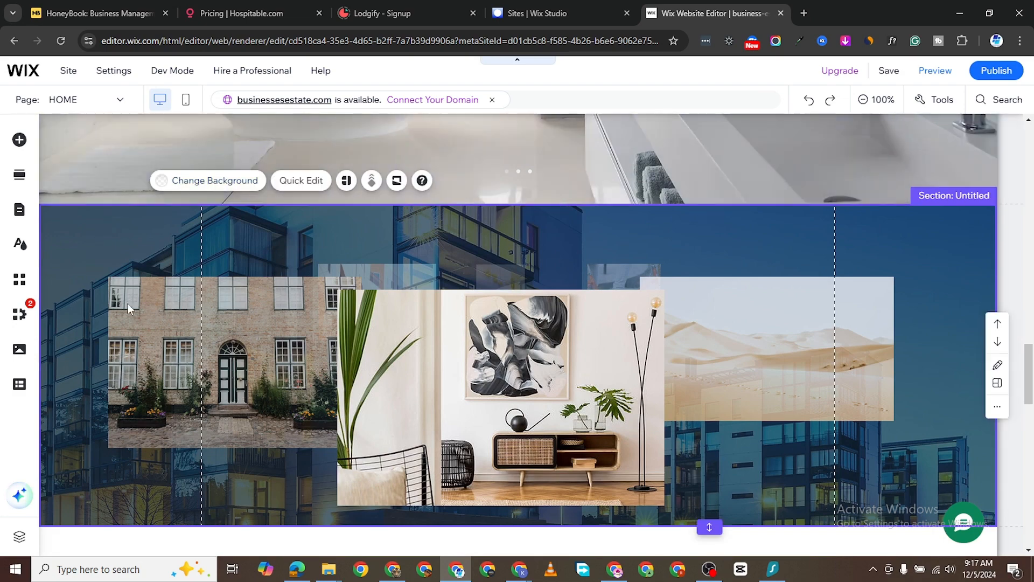
scroll(113, 404, down, 3)
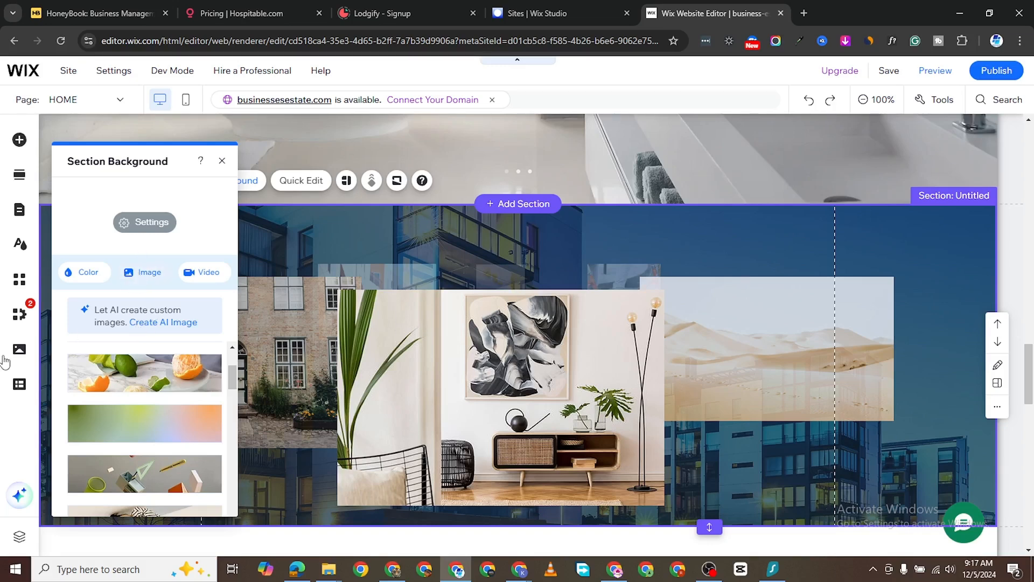
click(142, 272)
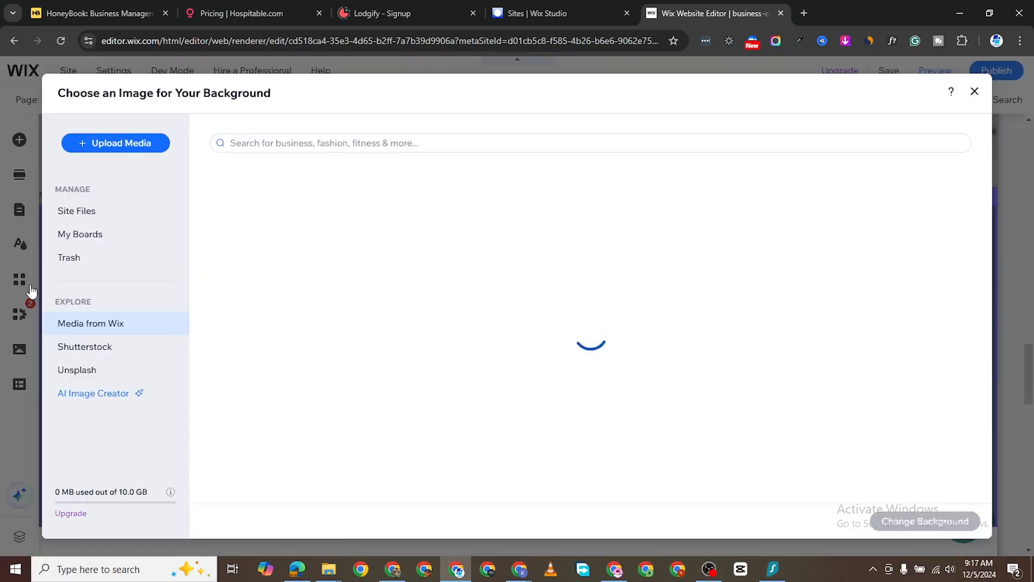
scroll(931, 450, down, 1)
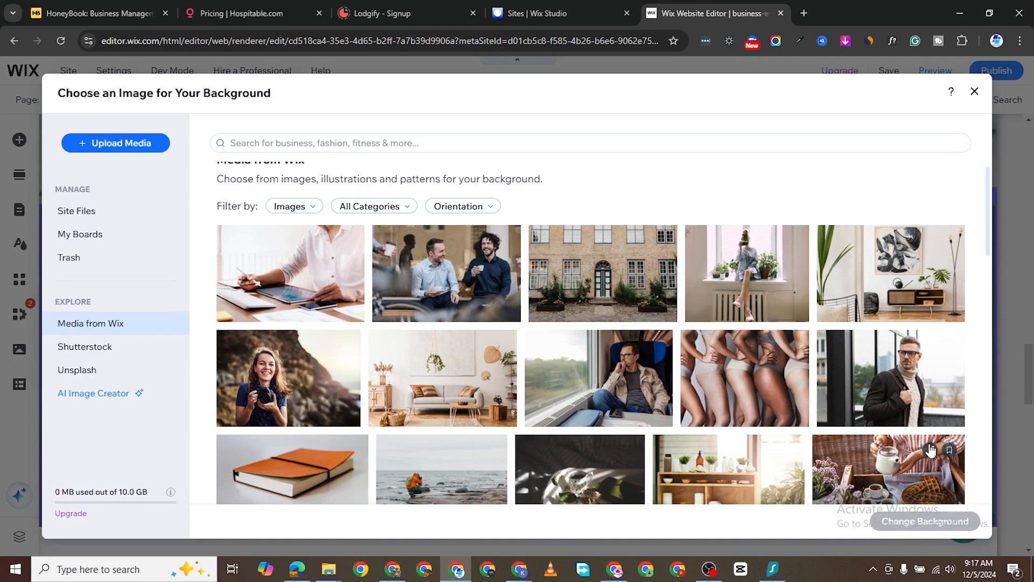
scroll(931, 450, down, 3)
click(882, 434)
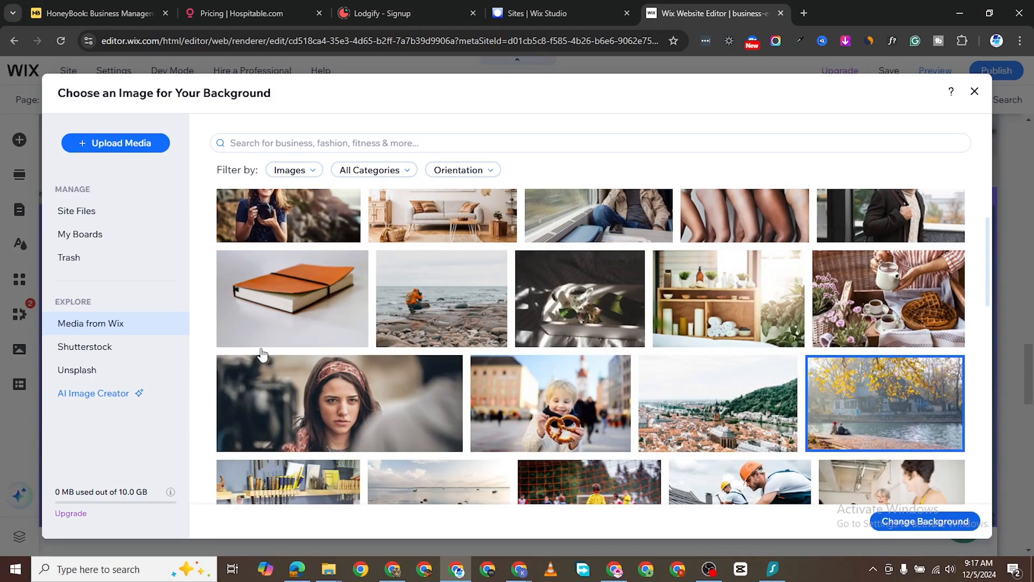
click(925, 522)
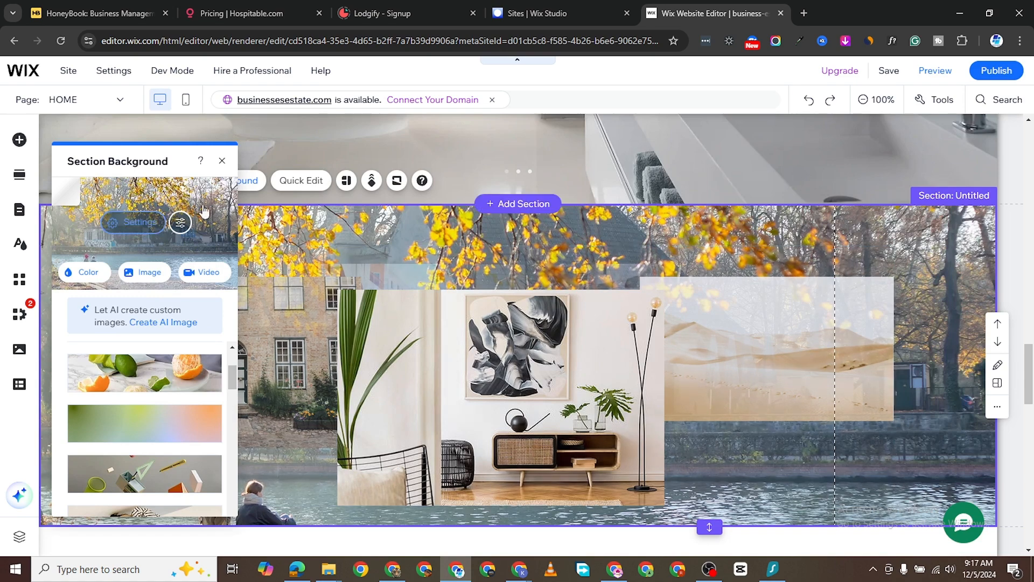
click(224, 162)
scroll(419, 303, down, 3)
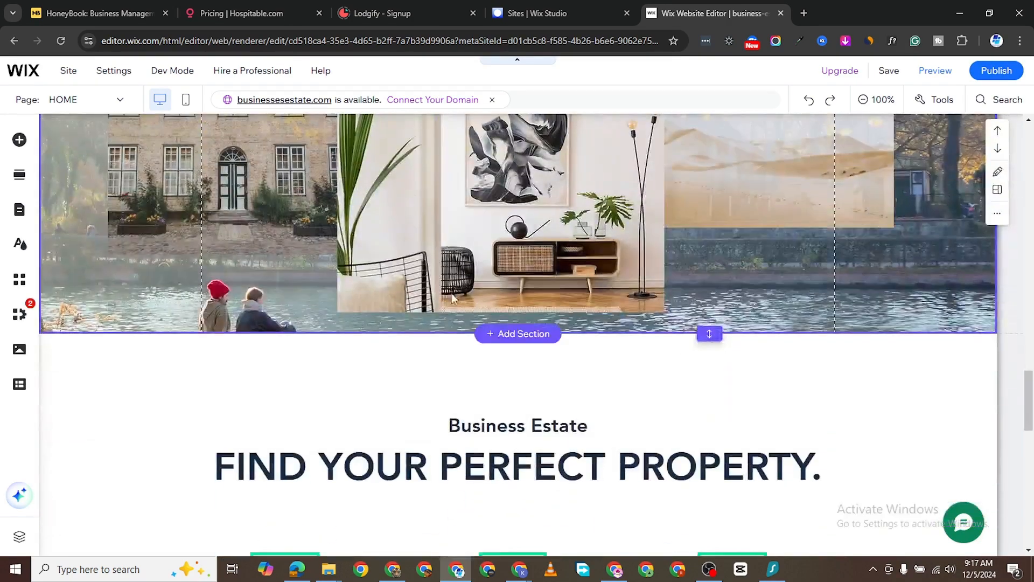
- Browse the Add Elements categories Image, Menu & Anchor, Contact & Forms, and Video & Music
scroll(416, 298, up, 3)
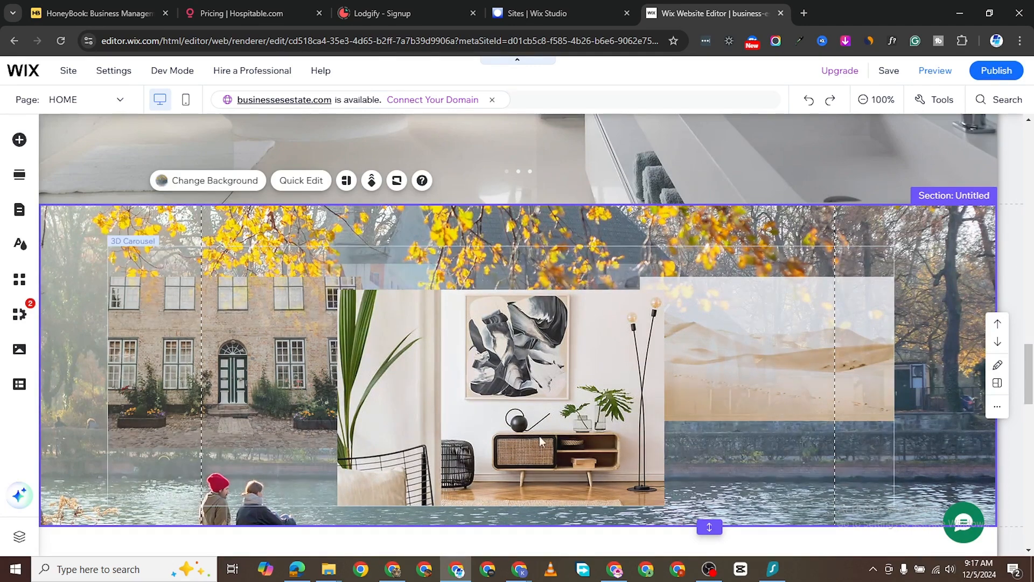
scroll(600, 376, down, 5)
scroll(506, 448, down, 9)
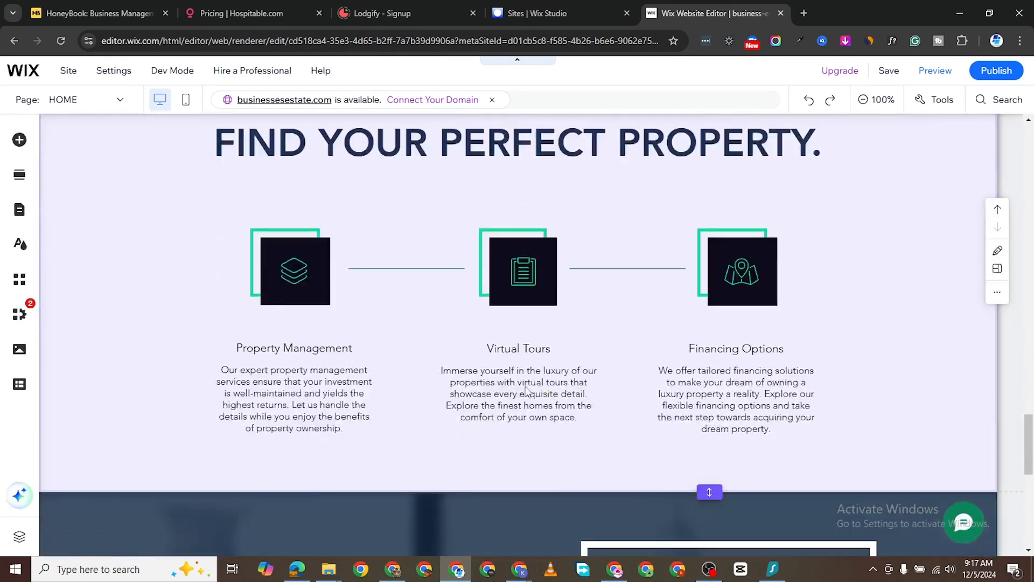
scroll(382, 251, up, 4)
scroll(381, 251, up, 2)
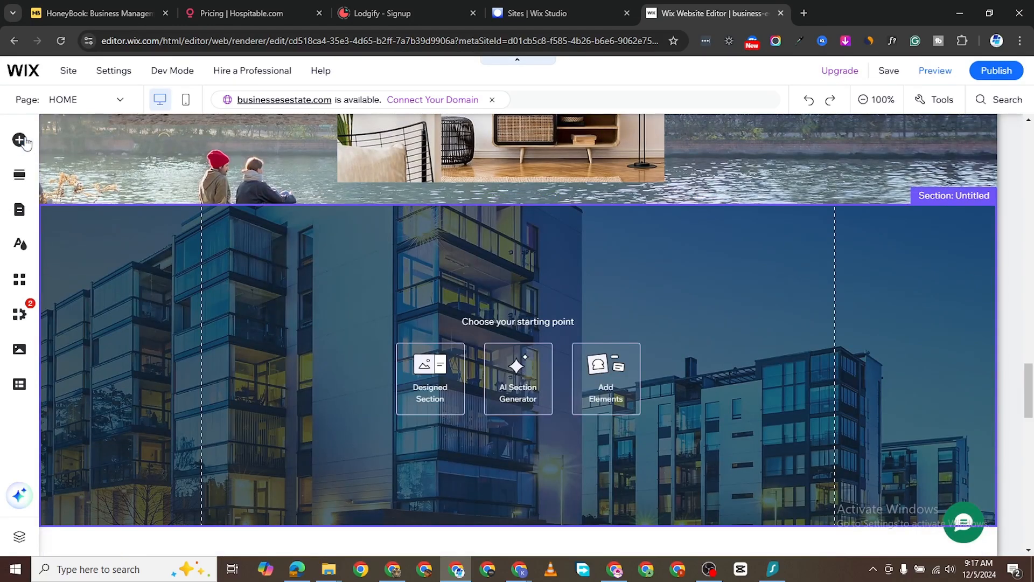
click(19, 140)
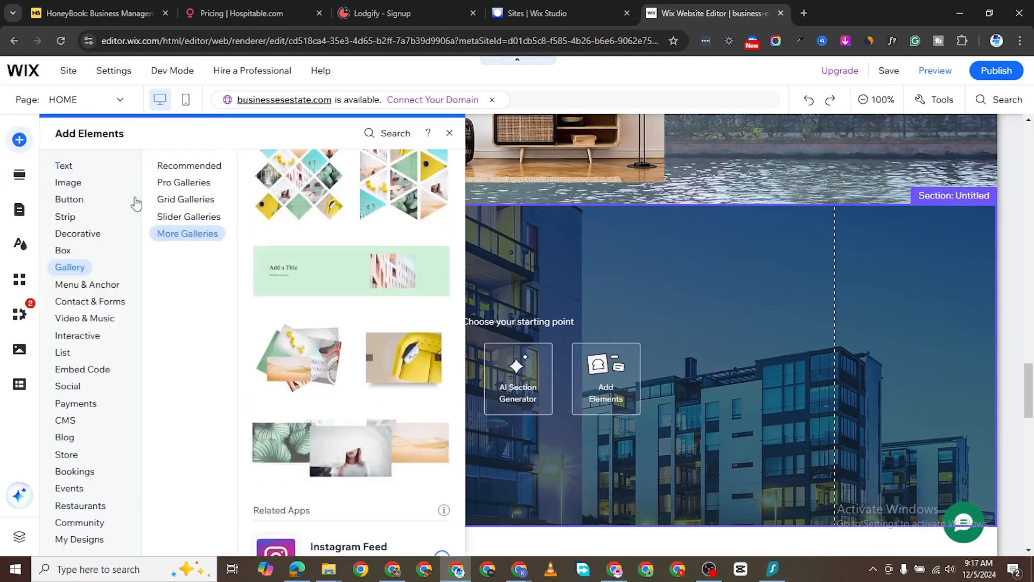
click(68, 182)
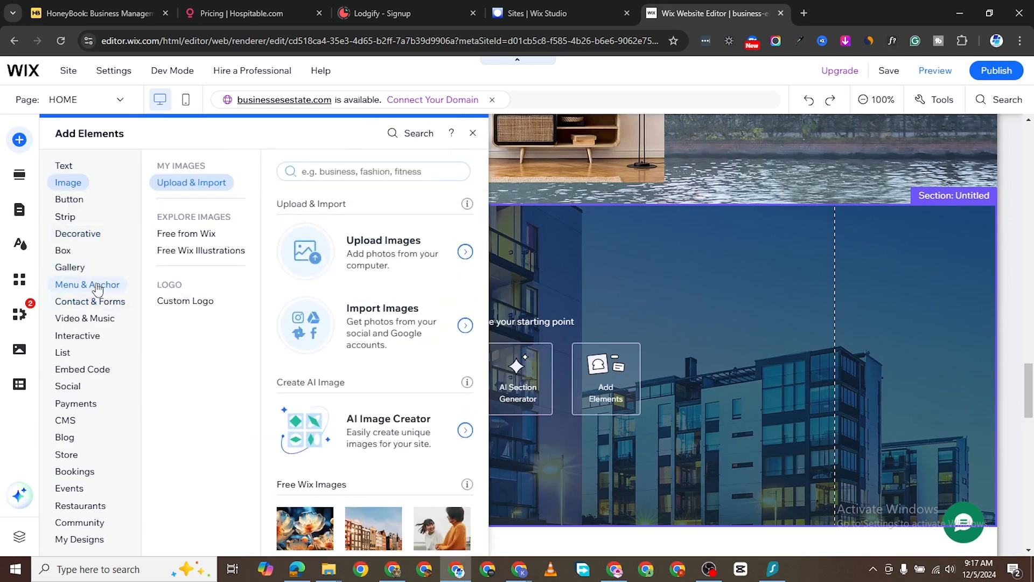
click(97, 289)
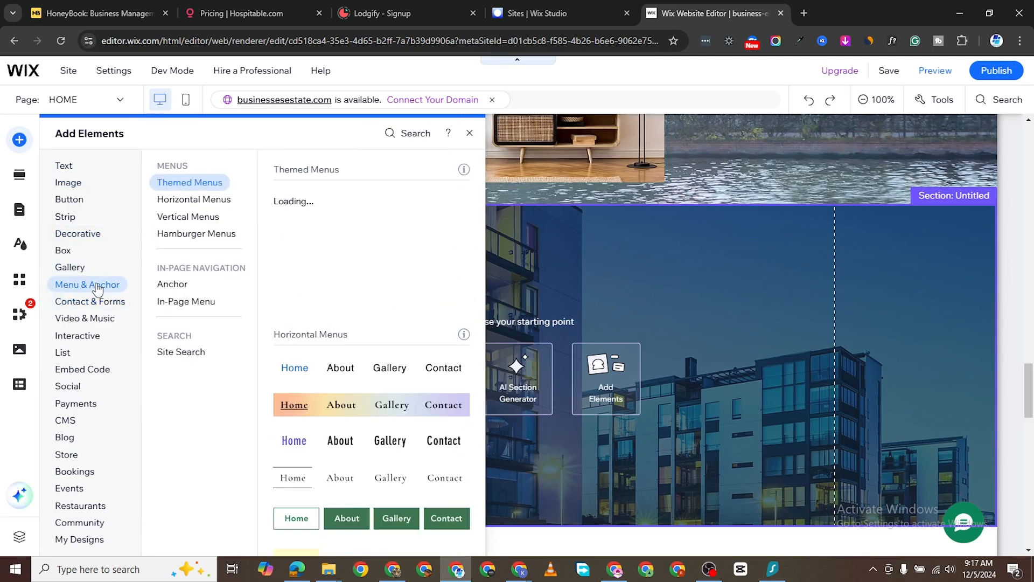
click(89, 304)
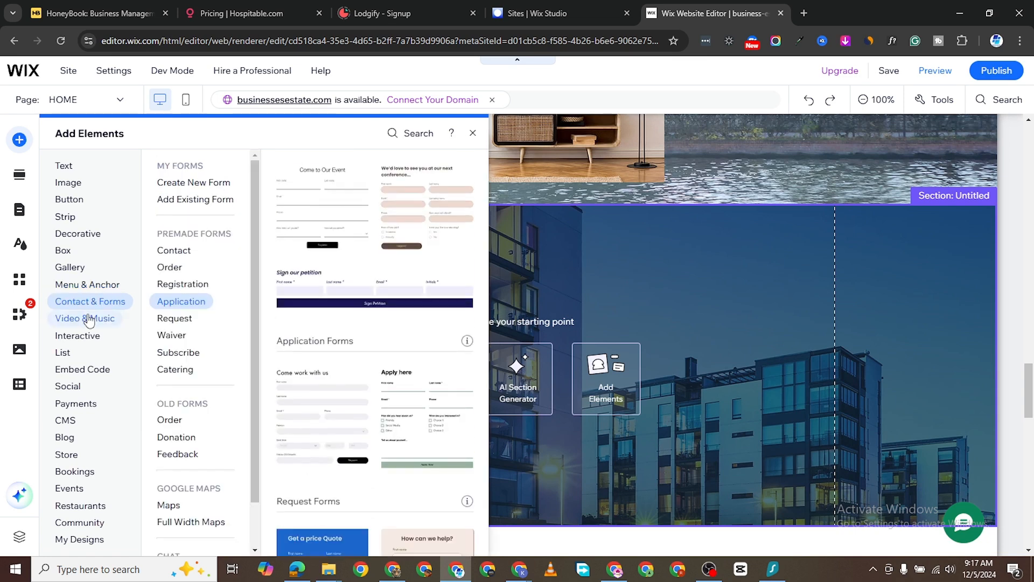
click(90, 323)
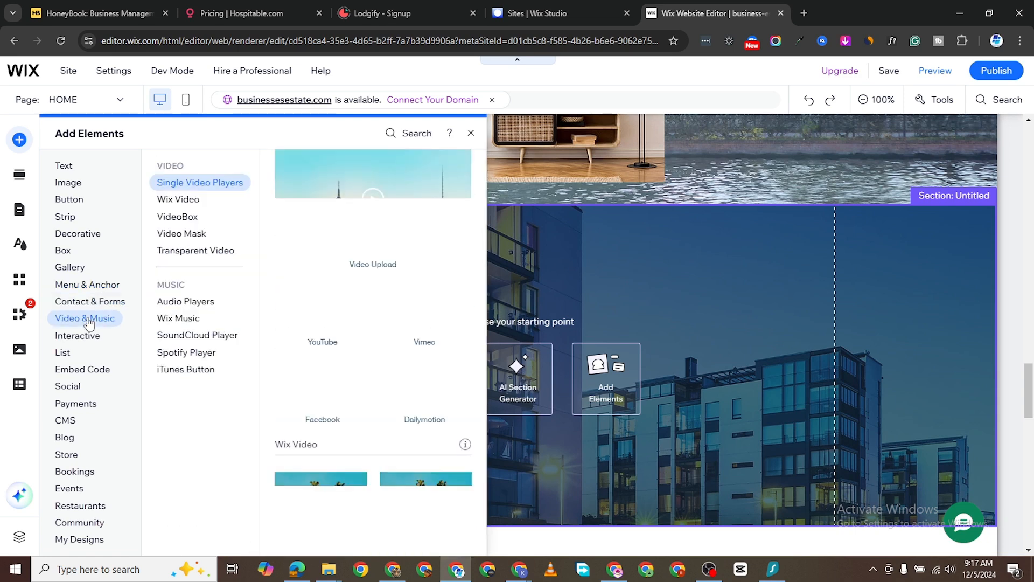
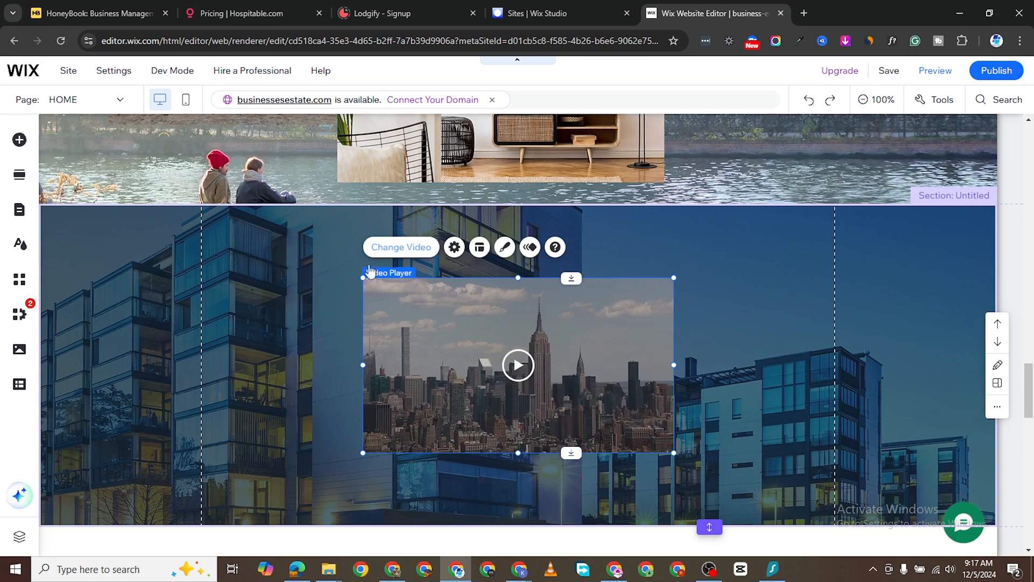
- Replace the video player's Plane Overhead video with The Hills property tour YouTube link
click(454, 247)
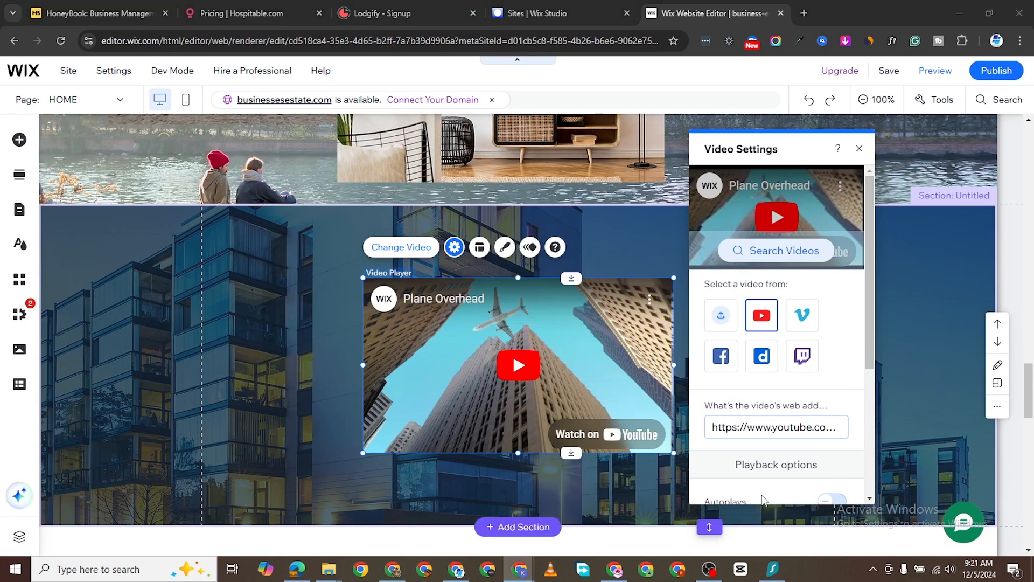
click(789, 430)
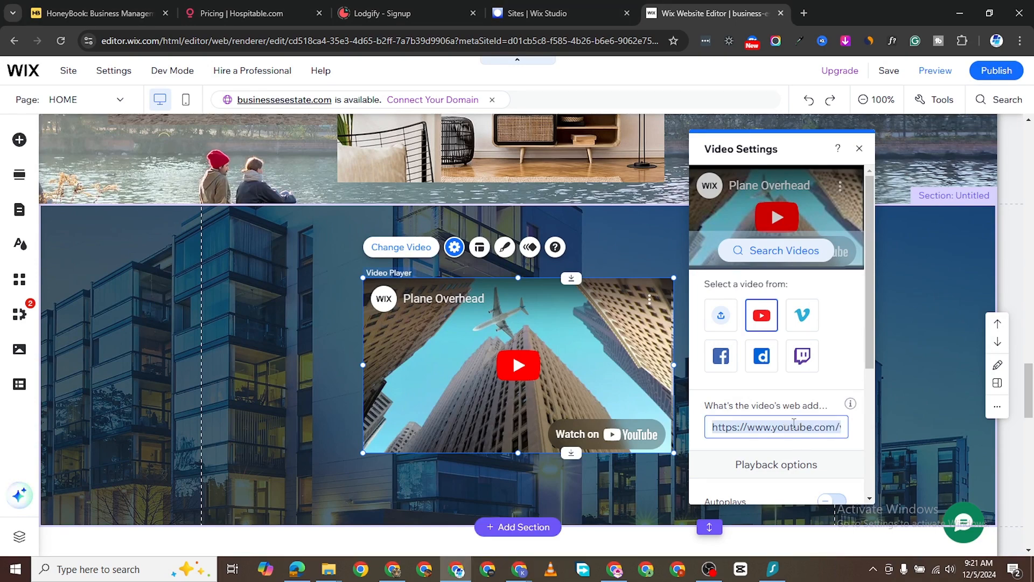
right_click(796, 427)
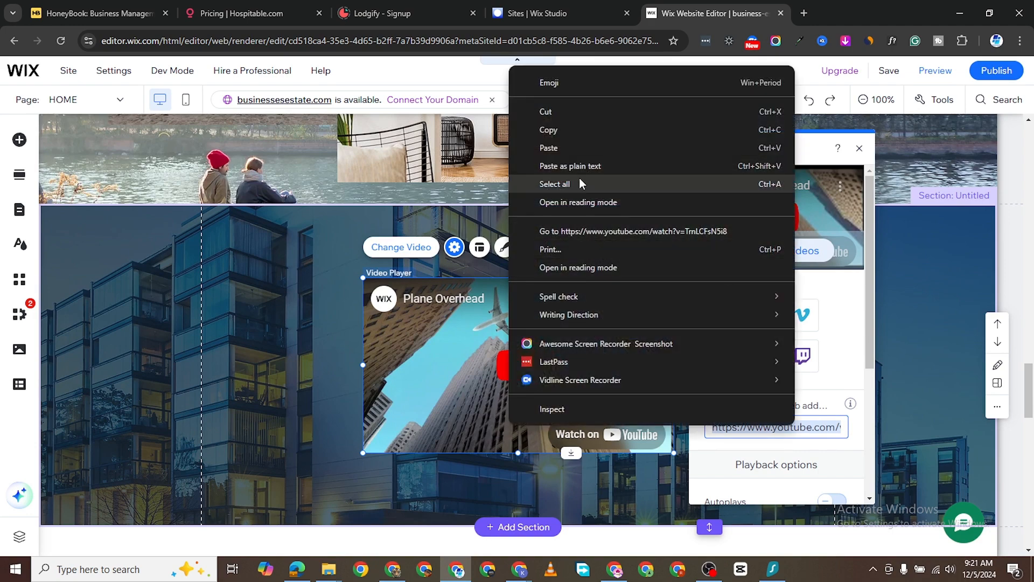
click(549, 148)
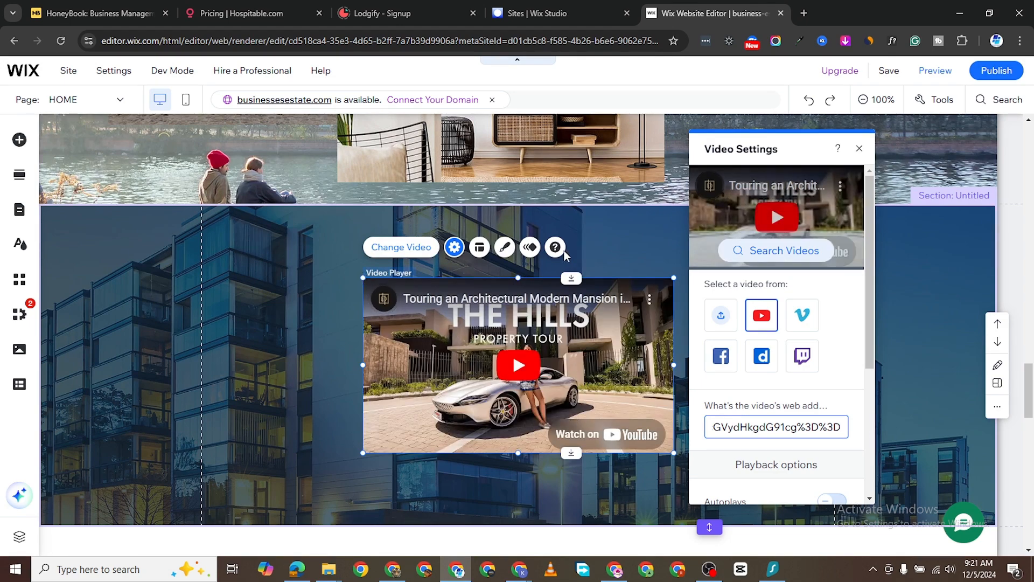
- Enlarge the video player to about 820 by 460
drag(363, 278, 260, 220)
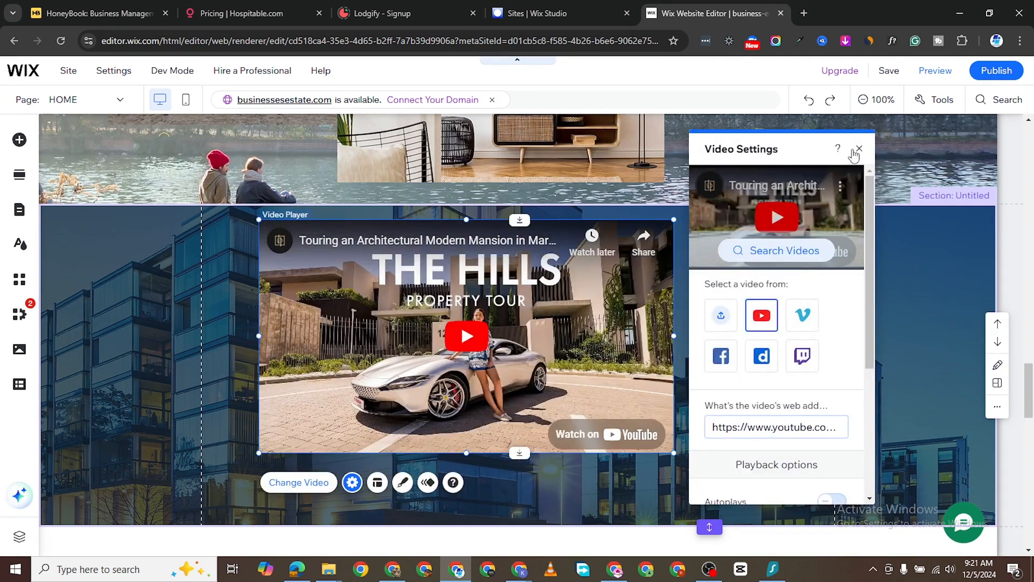
click(859, 150)
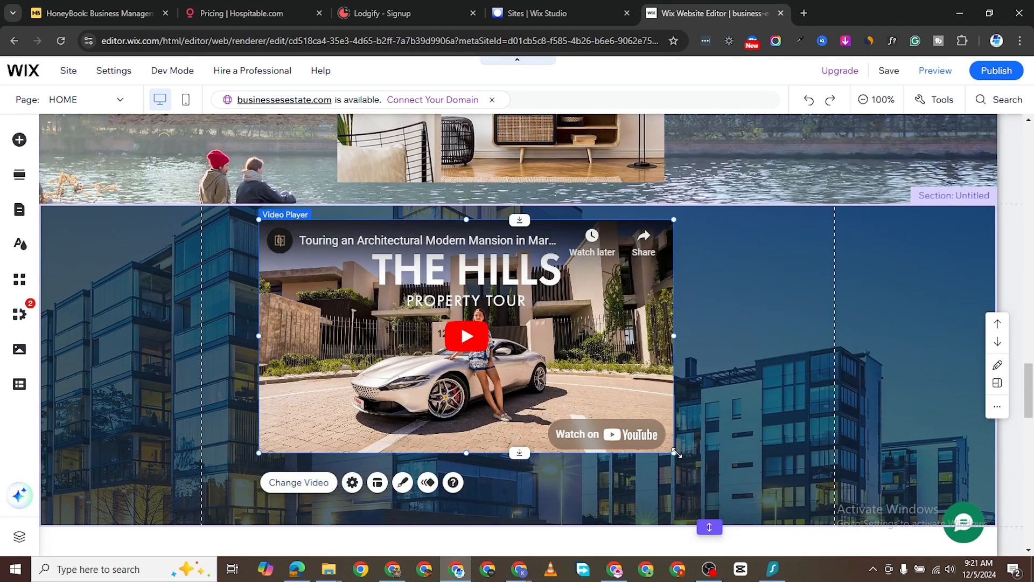
drag(704, 466, 800, 504)
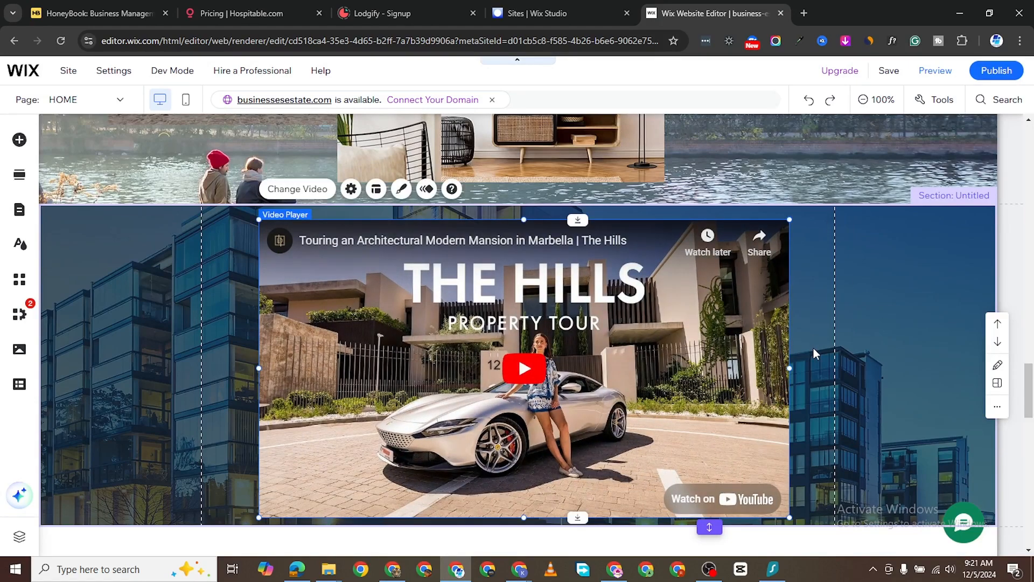
- Scroll up and down the home page to review the edits before publishing
scroll(515, 400, up, 4)
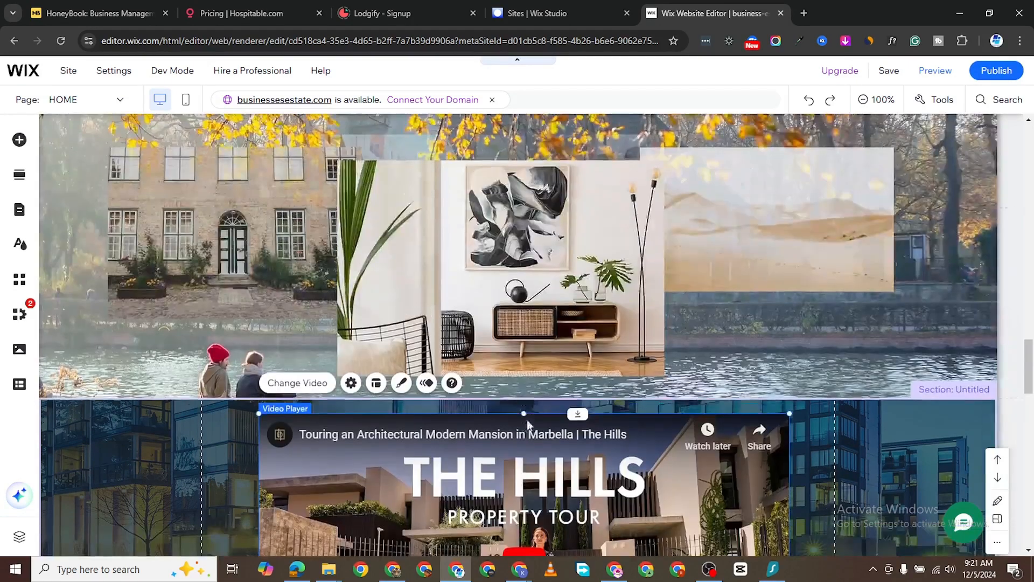
scroll(527, 419, down, 5)
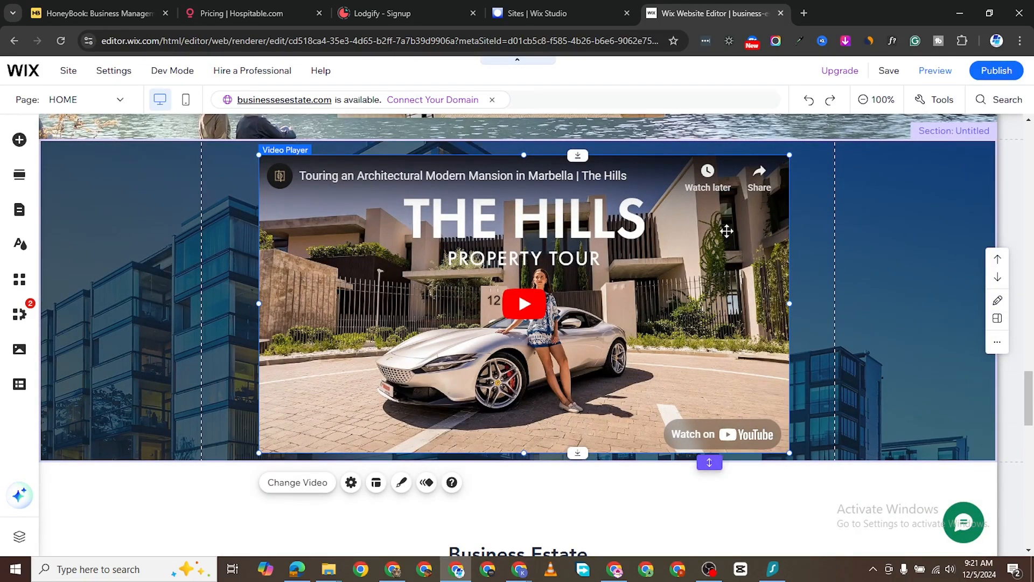
scroll(656, 281, down, 2)
scroll(657, 313, down, 7)
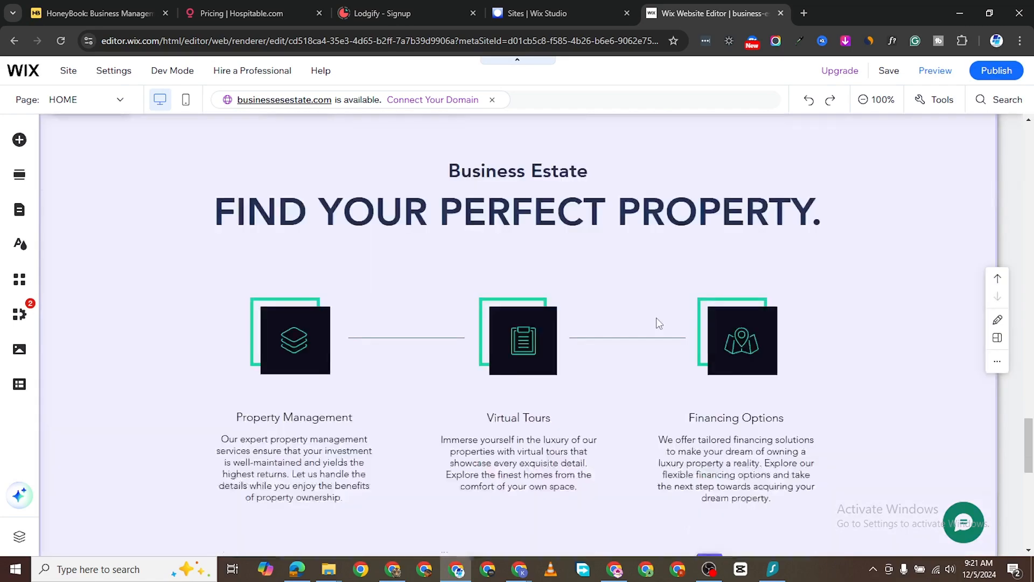
scroll(701, 410, up, 2)
scroll(700, 409, down, 2)
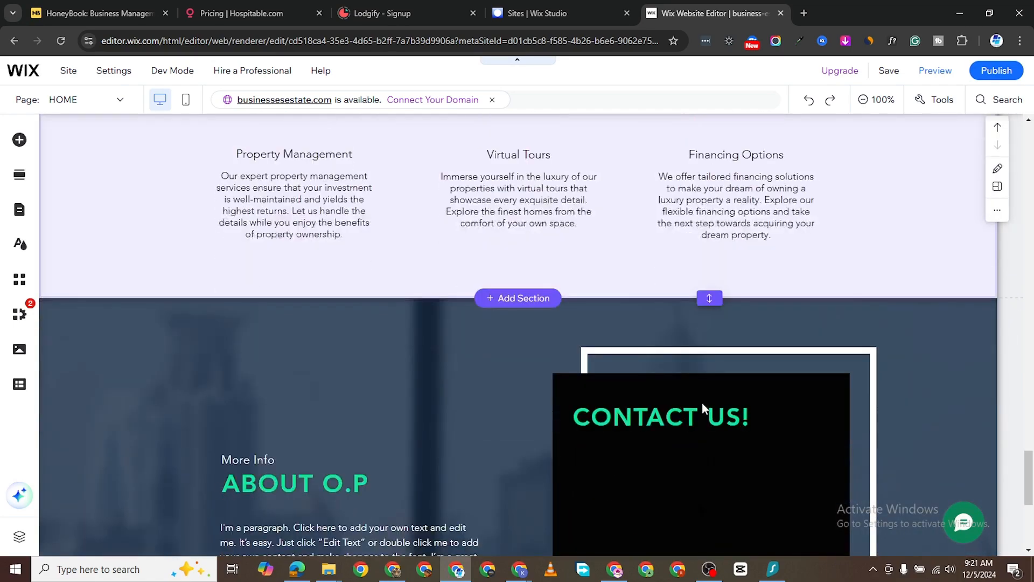
scroll(702, 402, up, 12)
scroll(804, 306, up, 5)
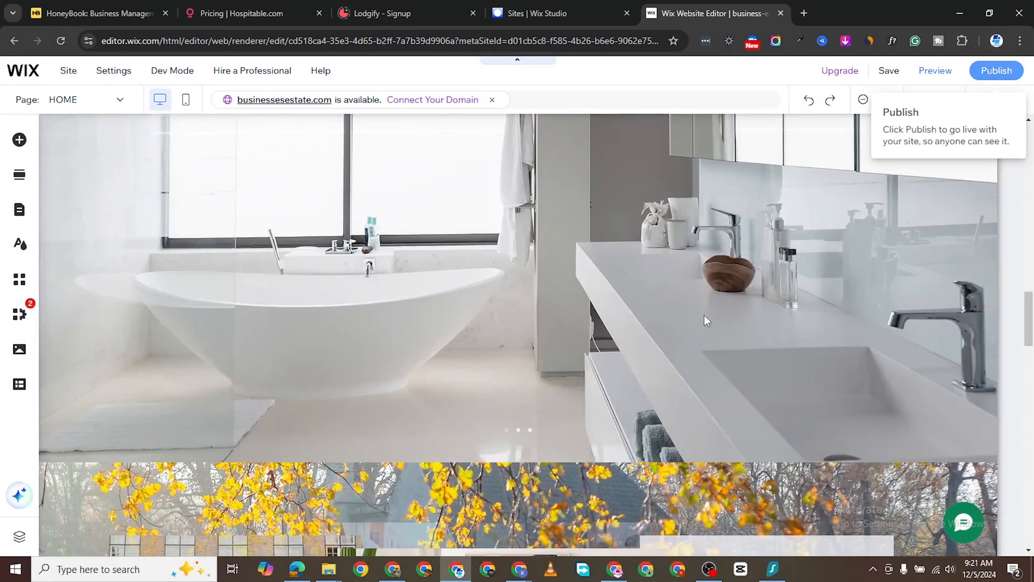
scroll(676, 269, down, 5)
scroll(675, 254, up, 8)
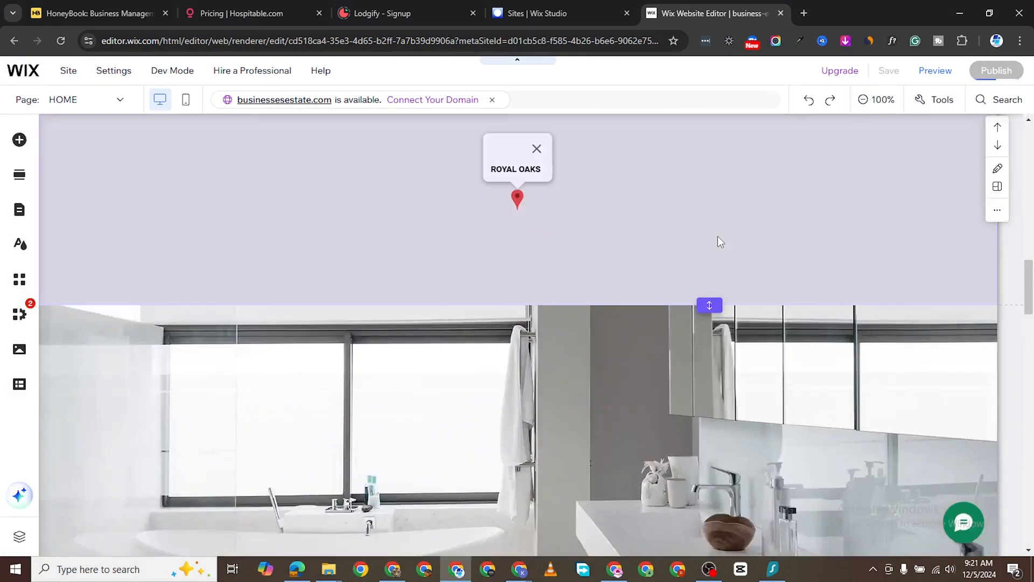
scroll(718, 241, up, 15)
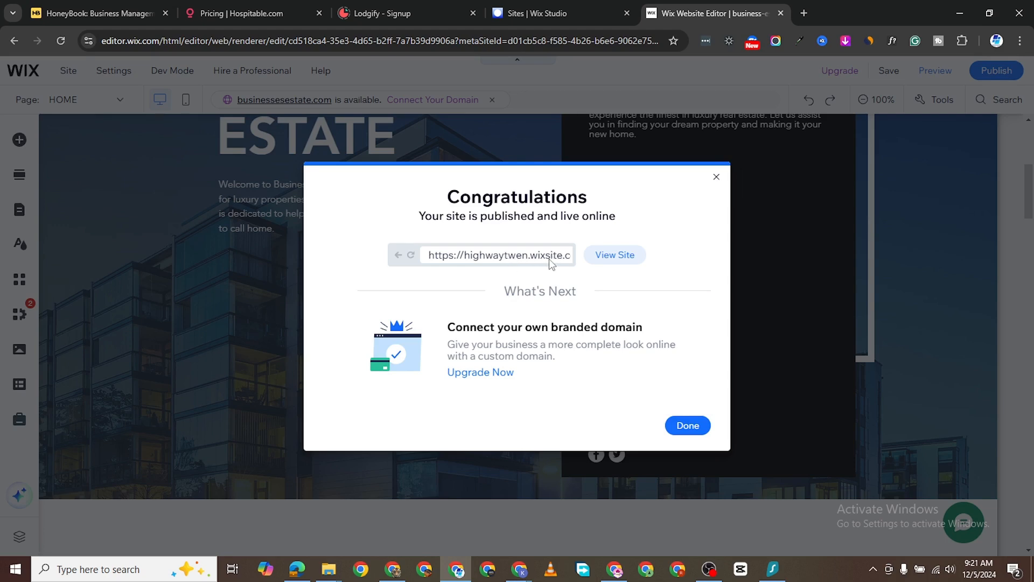
- Open the live Business Estate site in a new tab, browse its hero, galleries and video, then return to the editor
click(616, 260)
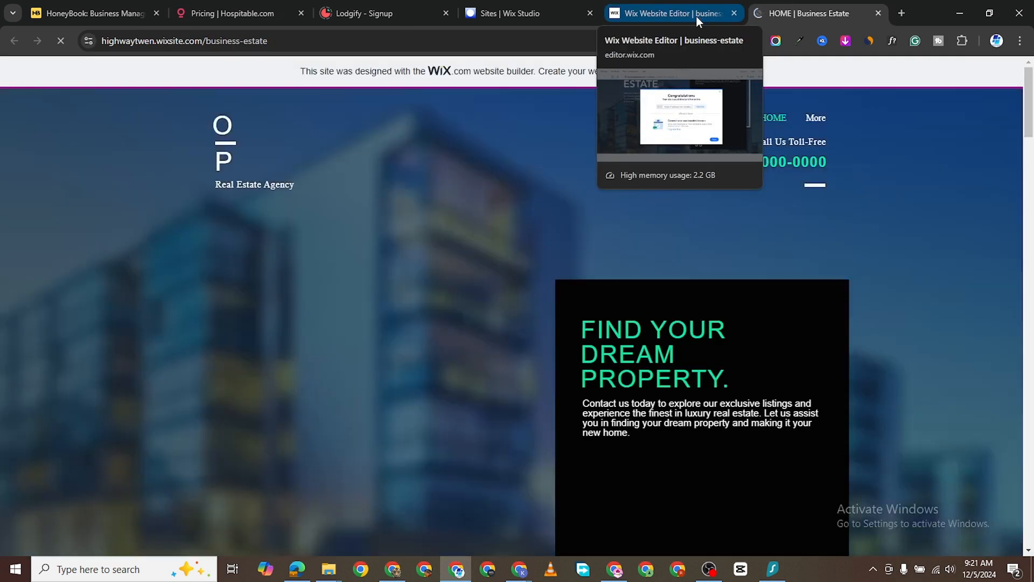
scroll(717, 425, down, 4)
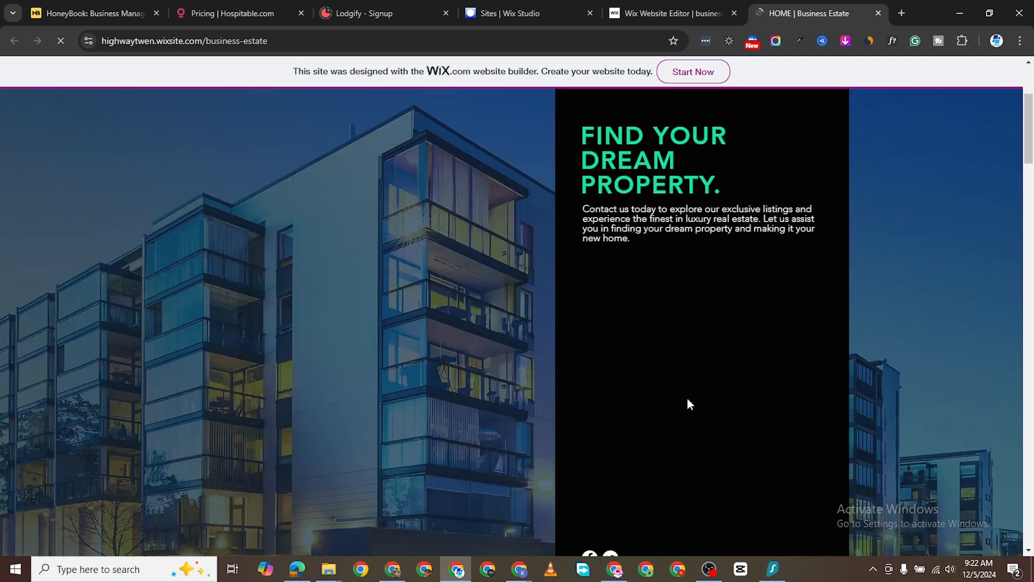
scroll(686, 396, down, 1)
scroll(700, 396, down, 2)
scroll(743, 350, up, 6)
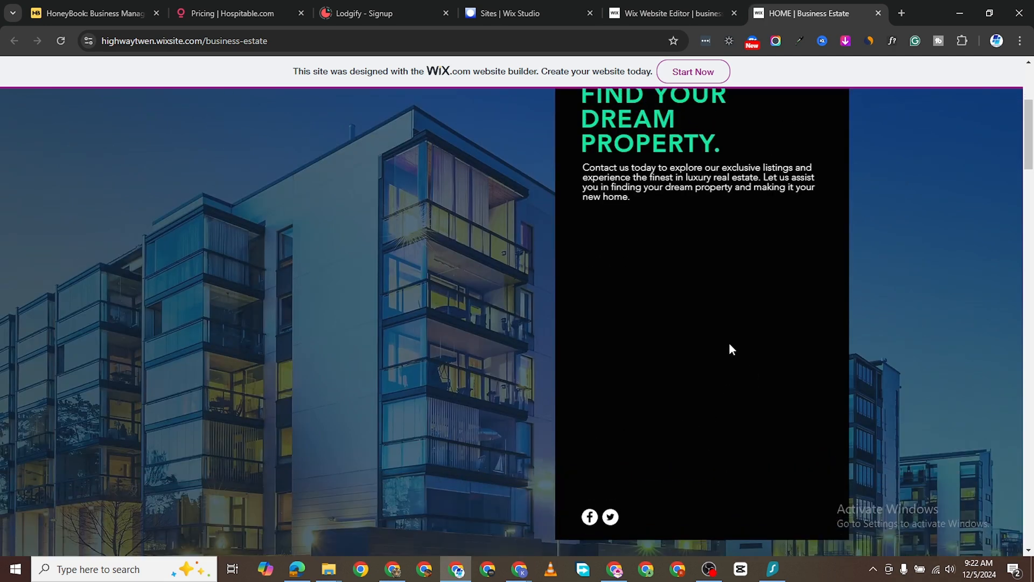
scroll(675, 406, down, 5)
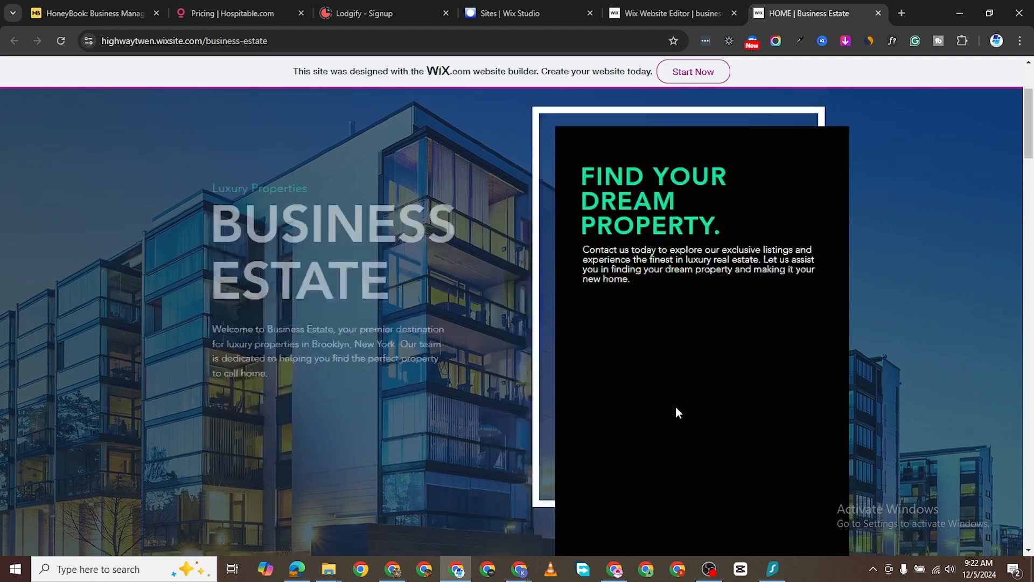
scroll(684, 304, up, 1)
scroll(629, 312, up, 4)
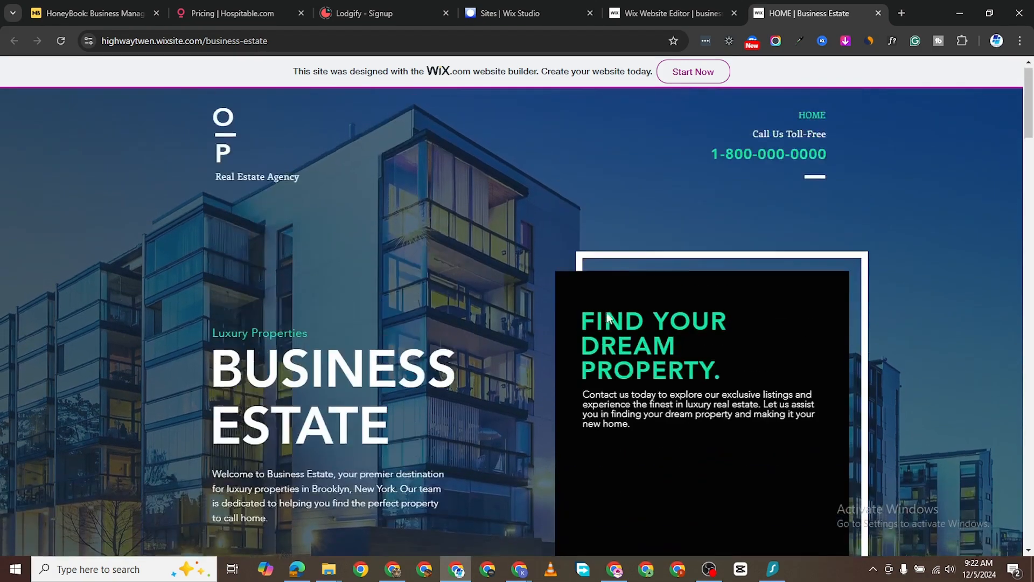
scroll(626, 377, down, 20)
scroll(630, 342, down, 2)
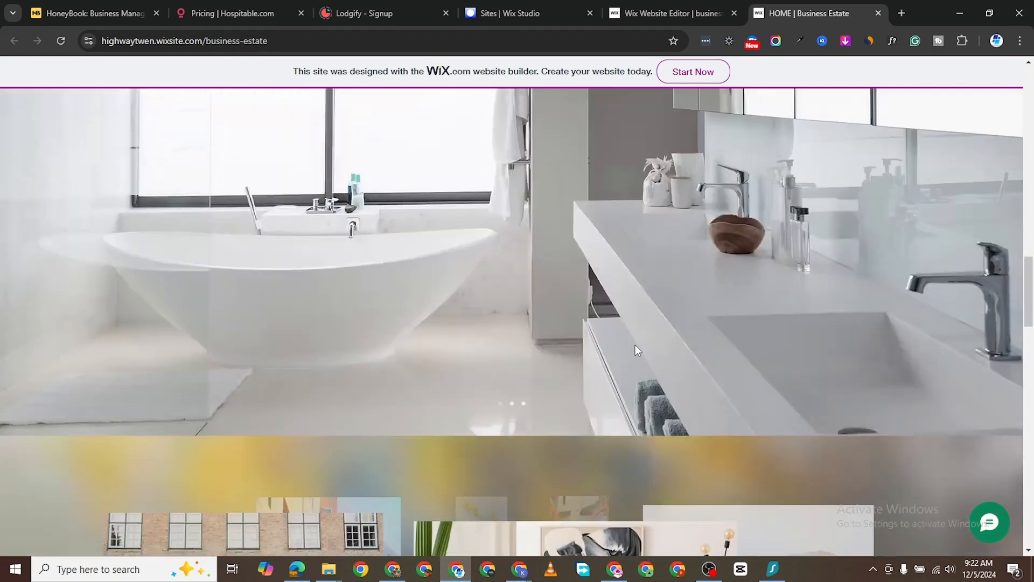
scroll(636, 350, up, 15)
scroll(647, 344, down, 5)
scroll(662, 338, up, 1)
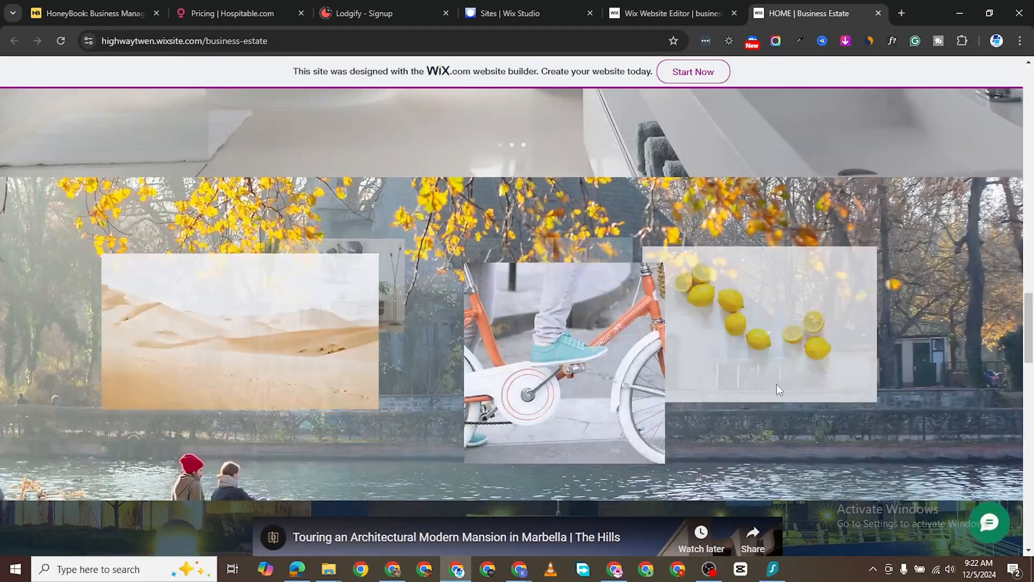
scroll(782, 349, down, 7)
scroll(527, 274, up, 6)
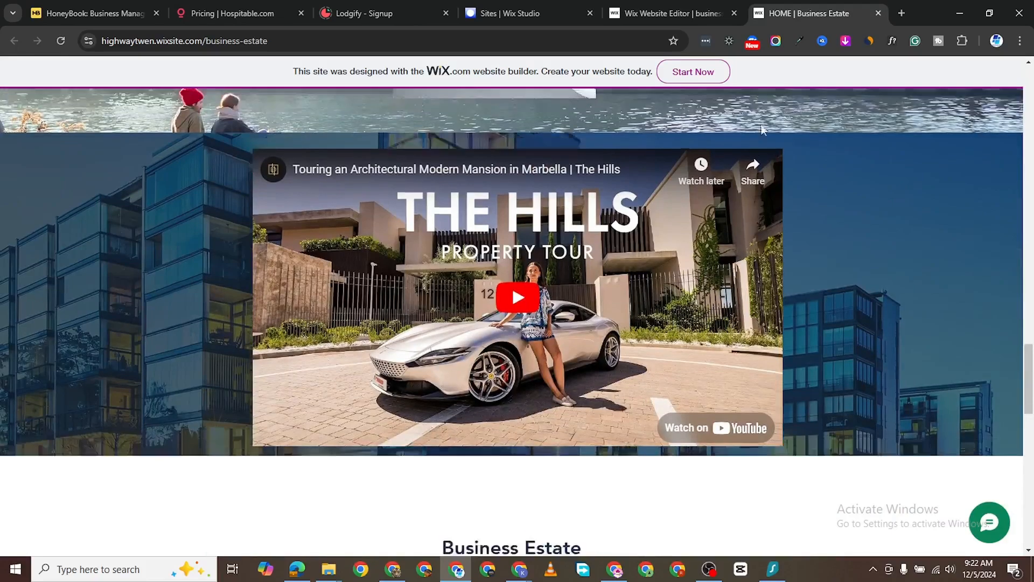
scroll(808, 399, down, 15)
scroll(680, 369, up, 12)
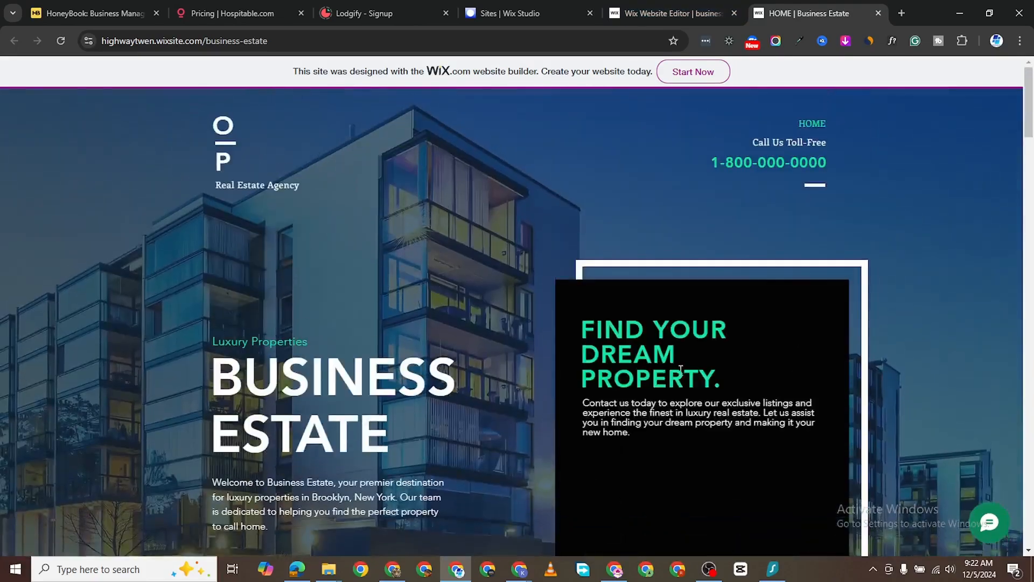
click(663, 12)
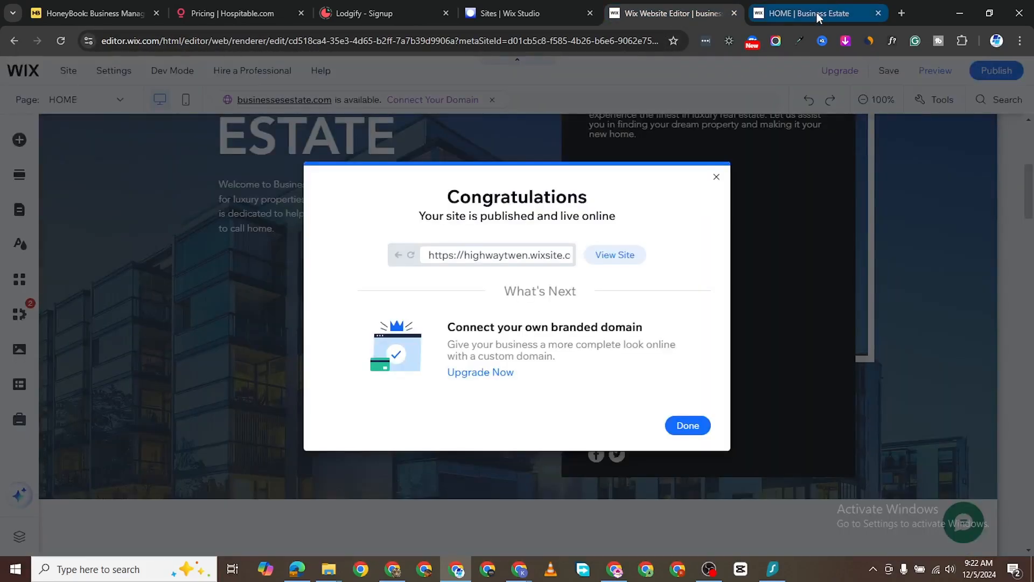
- Dismiss the publish and mobile prompts and add a premade form from Contact & Forms > Contact
click(716, 179)
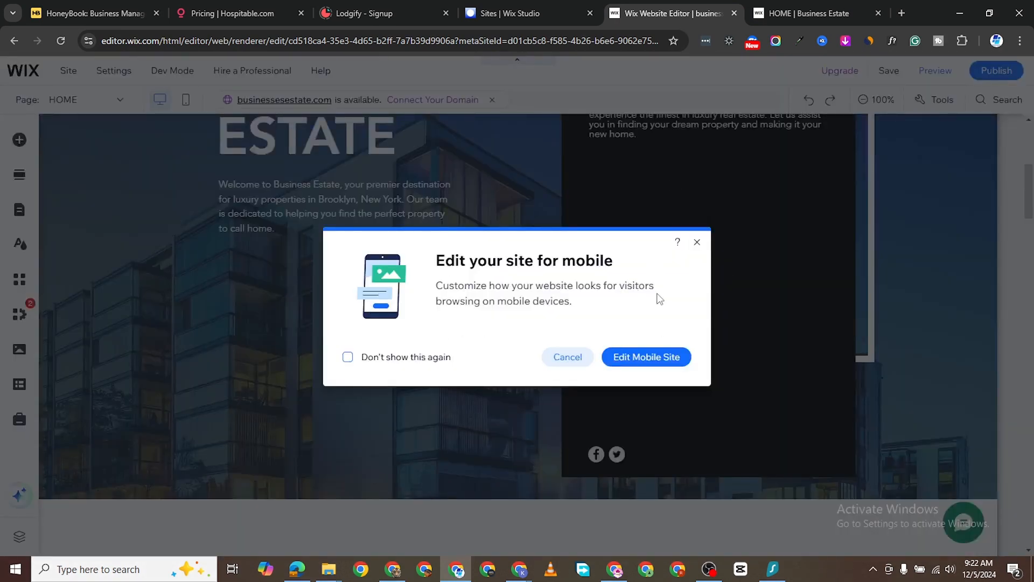
click(698, 243)
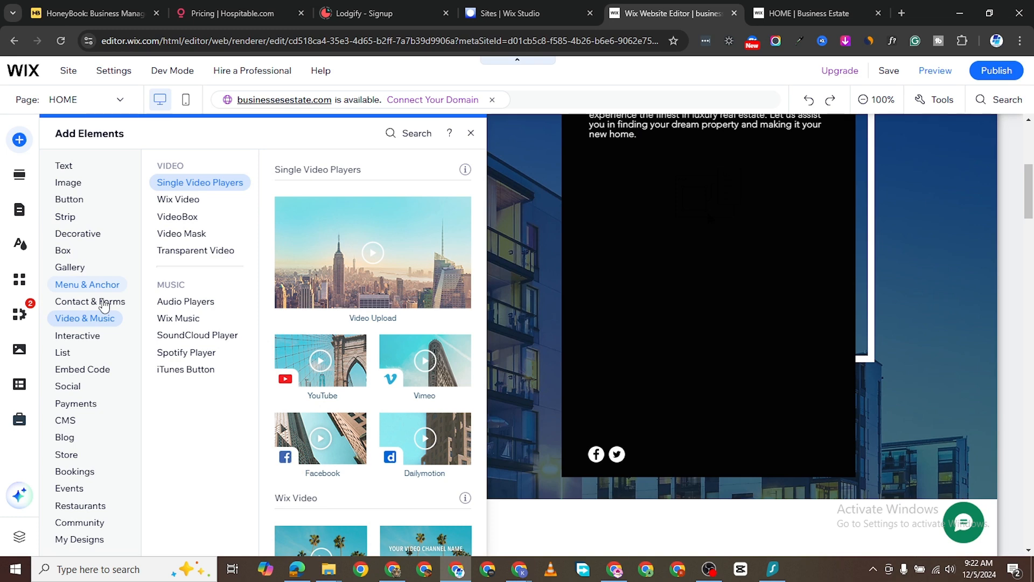
click(107, 303)
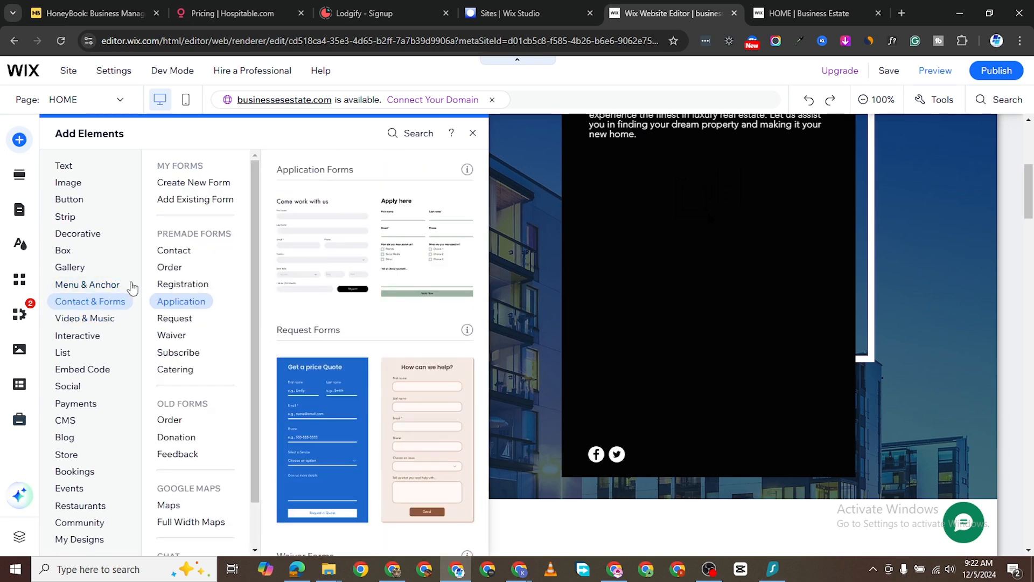
scroll(331, 291, down, 1)
scroll(350, 297, up, 3)
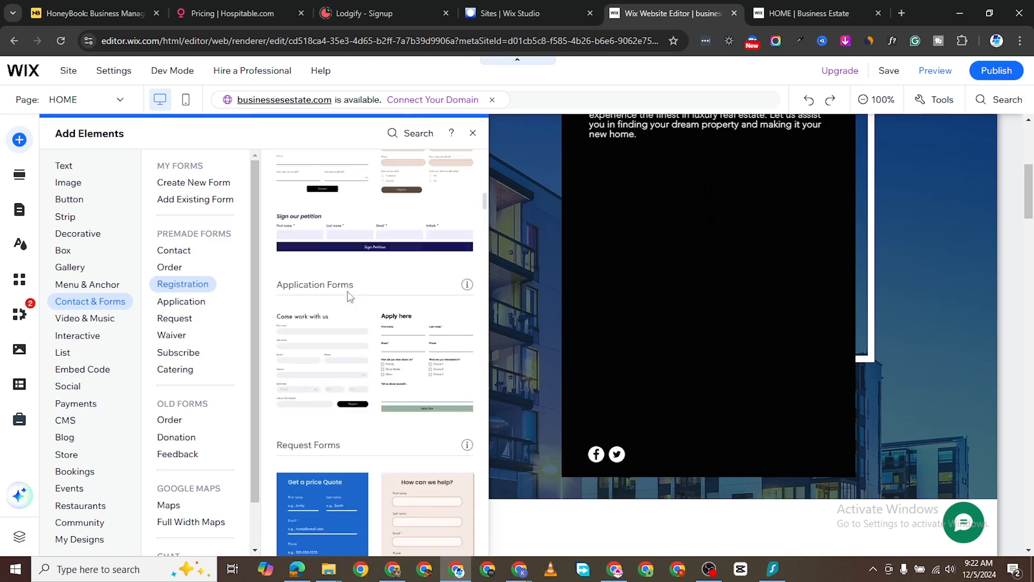
click(179, 254)
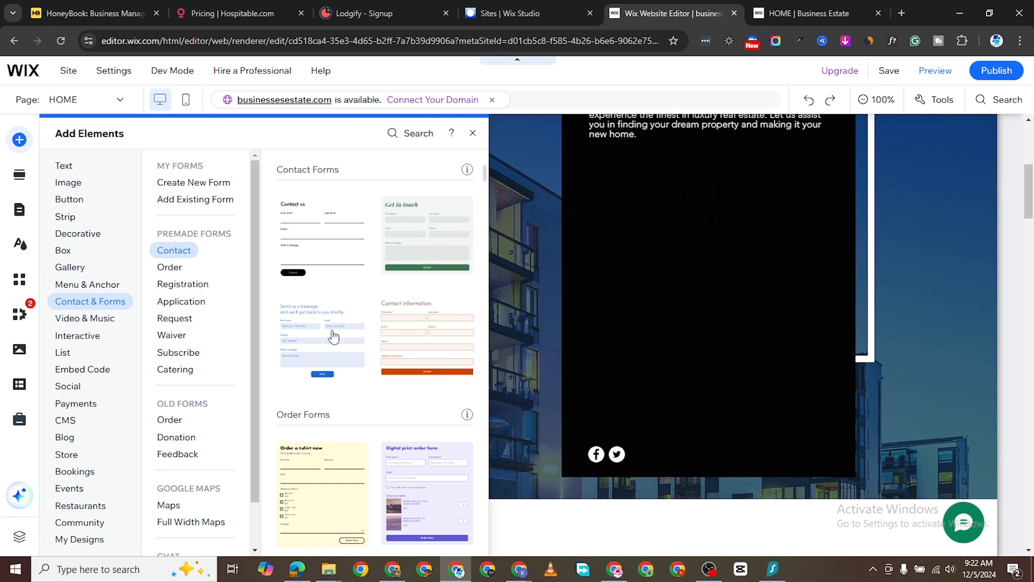
click(424, 230)
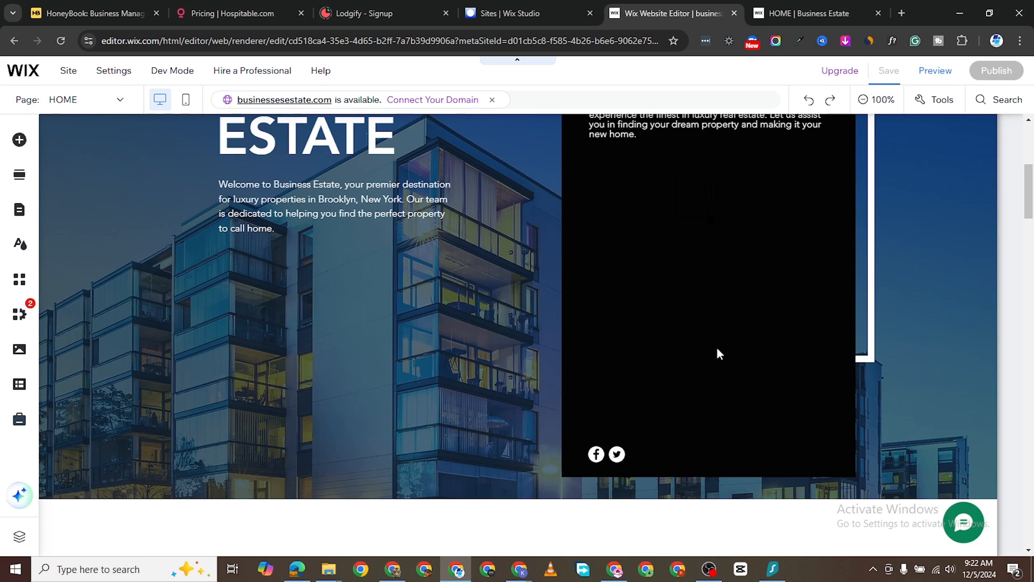
scroll(750, 339, up, 5)
scroll(430, 283, down, 4)
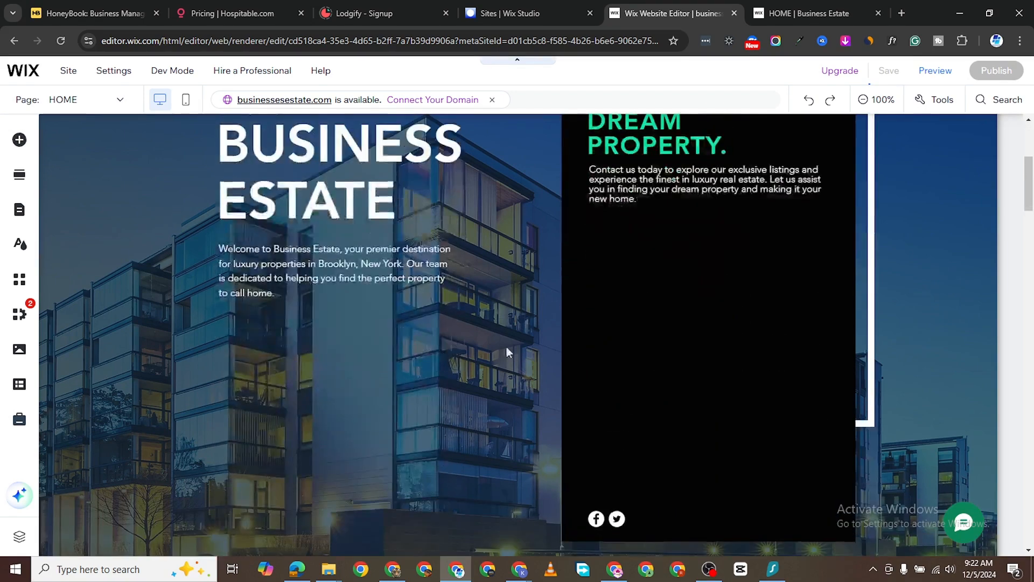
scroll(534, 358, down, 10)
scroll(544, 345, up, 5)
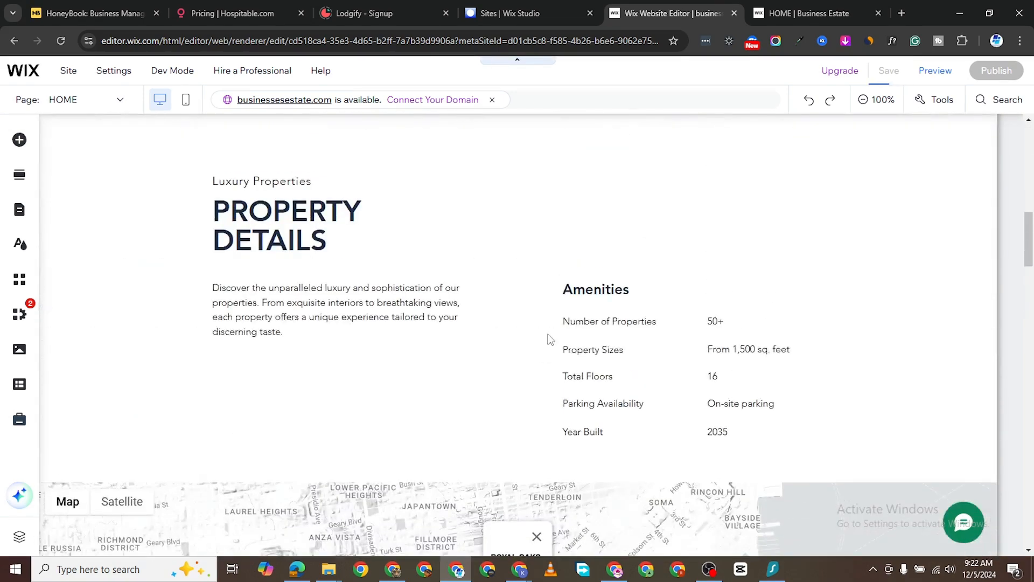
scroll(548, 338, up, 10)
scroll(499, 340, down, 5)
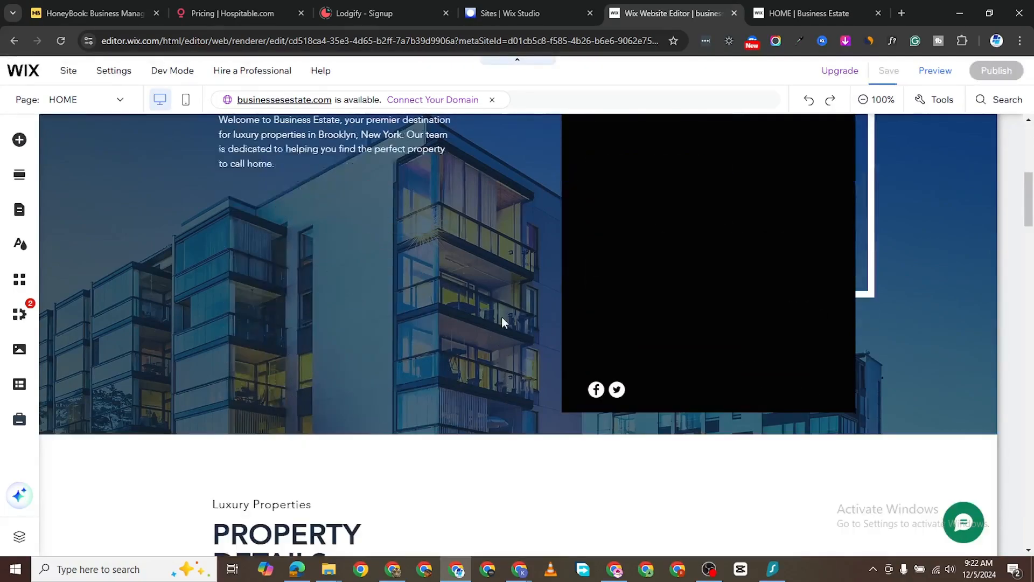
scroll(506, 320, down, 15)
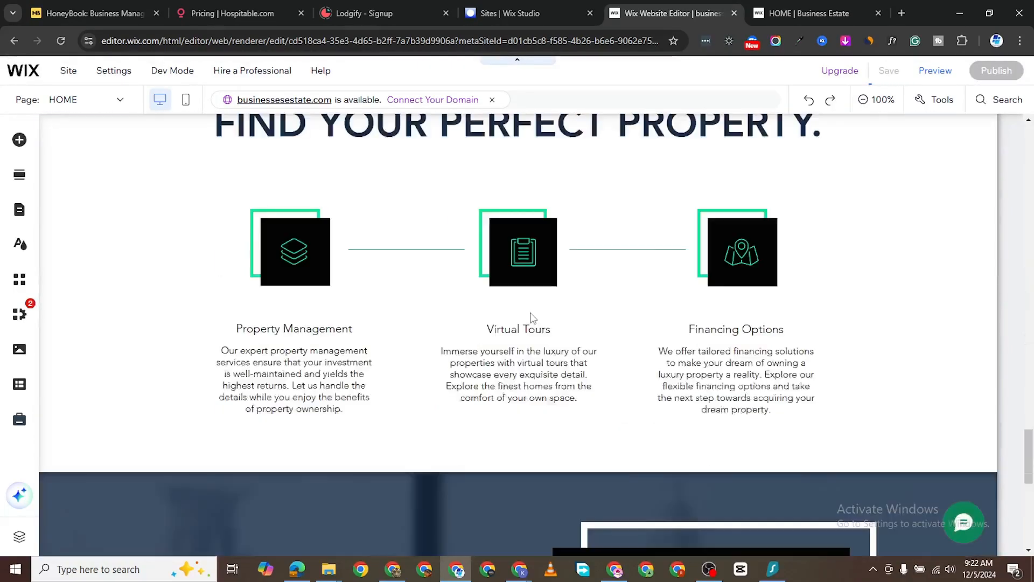
scroll(532, 318, down, 5)
scroll(531, 322, up, 5)
scroll(532, 321, down, 1)
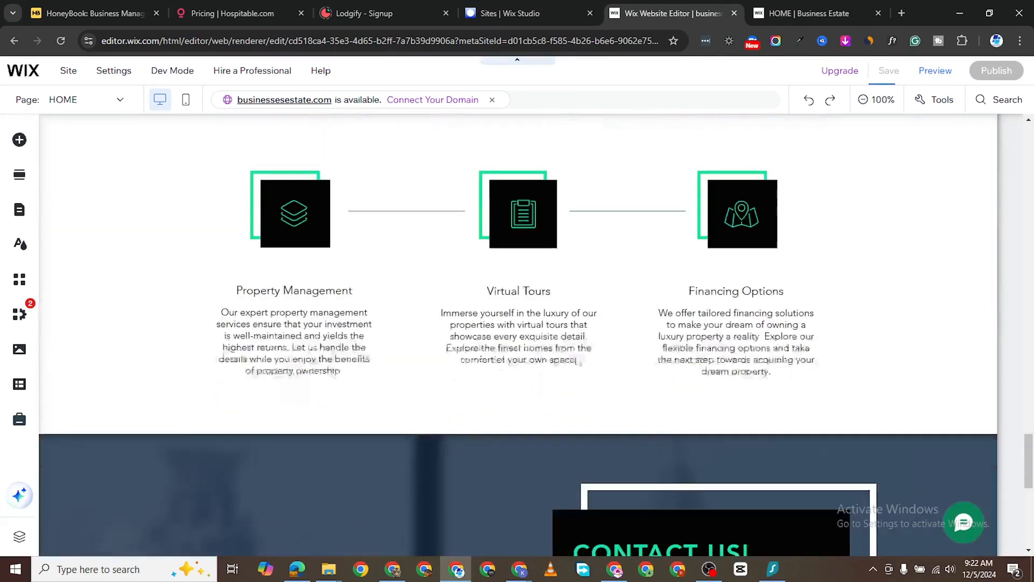
scroll(575, 386, down, 5)
scroll(575, 362, up, 20)
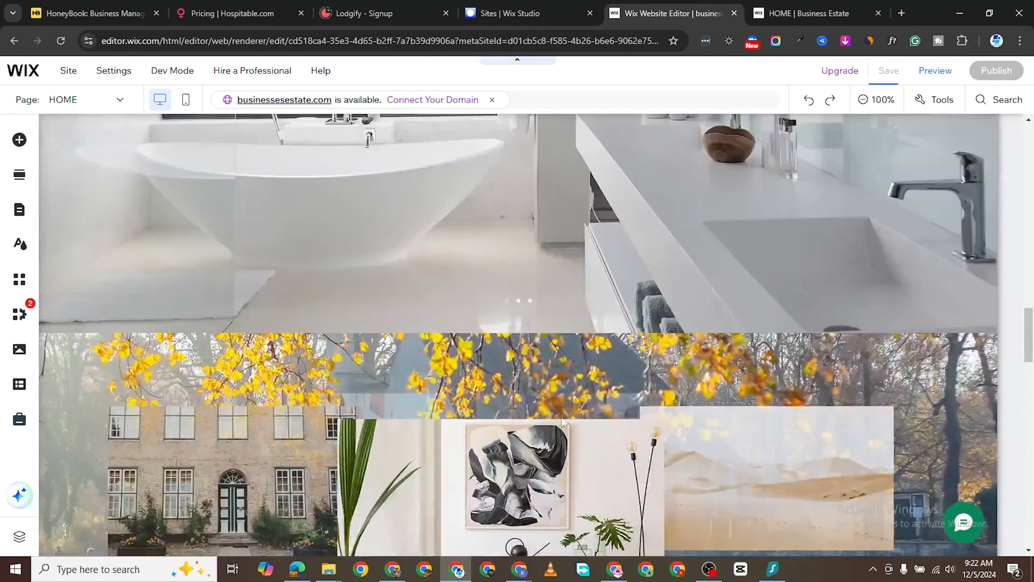
scroll(553, 412, up, 4)
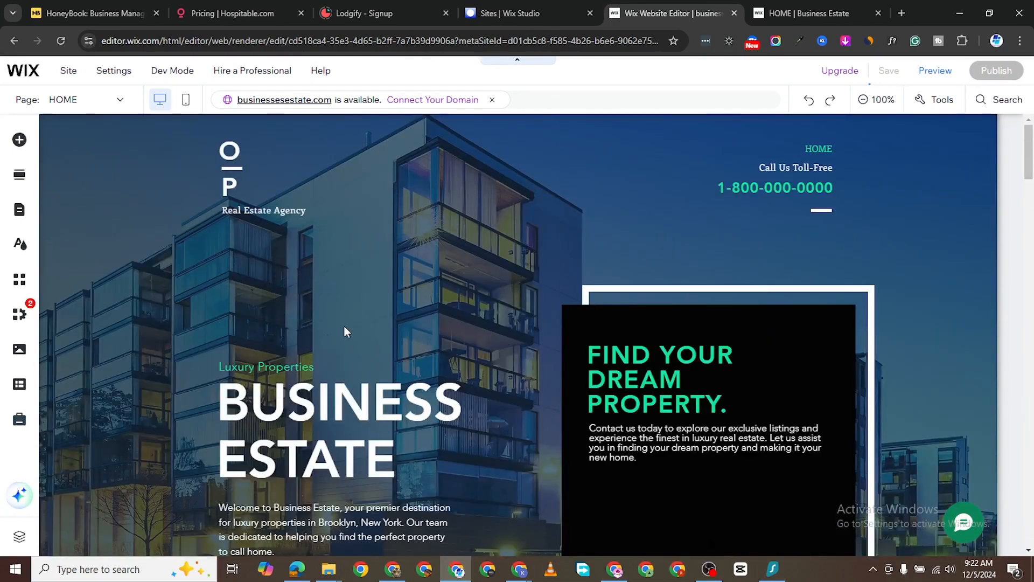
scroll(448, 307, down, 15)
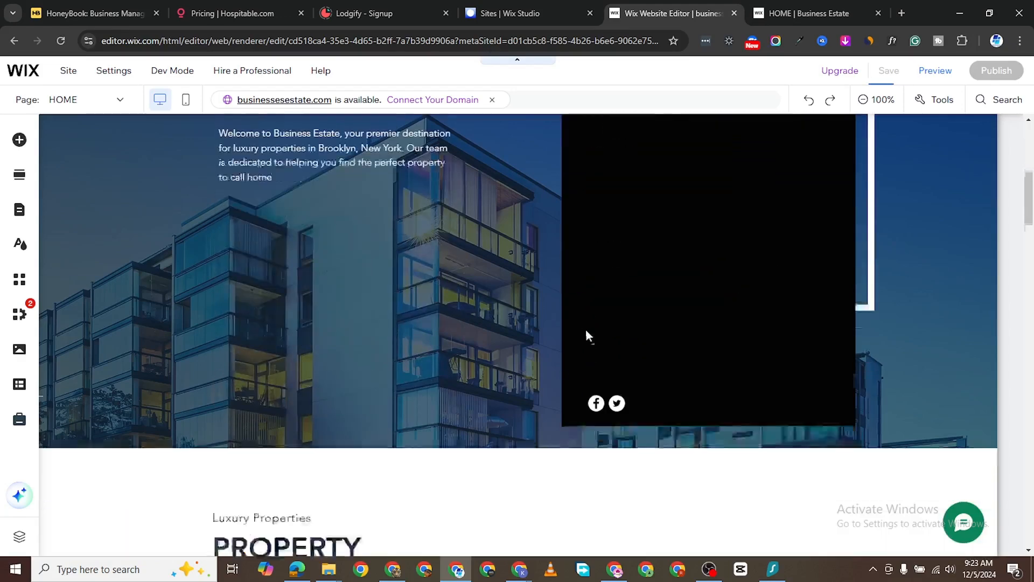
scroll(329, 379, up, 10)
scroll(329, 379, down, 3)
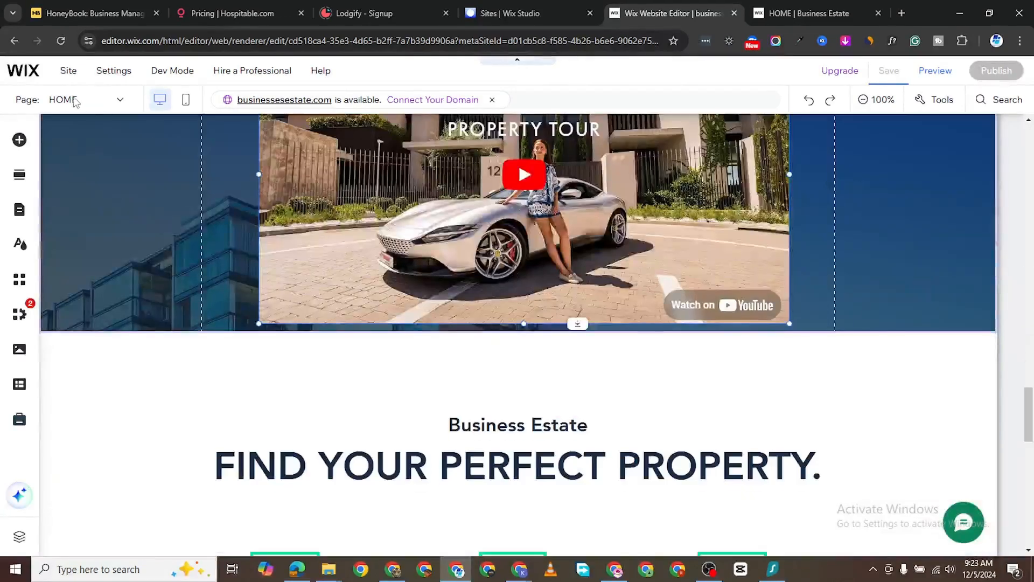
- Add a new page from the Professional About template through Manage Pages
click(117, 103)
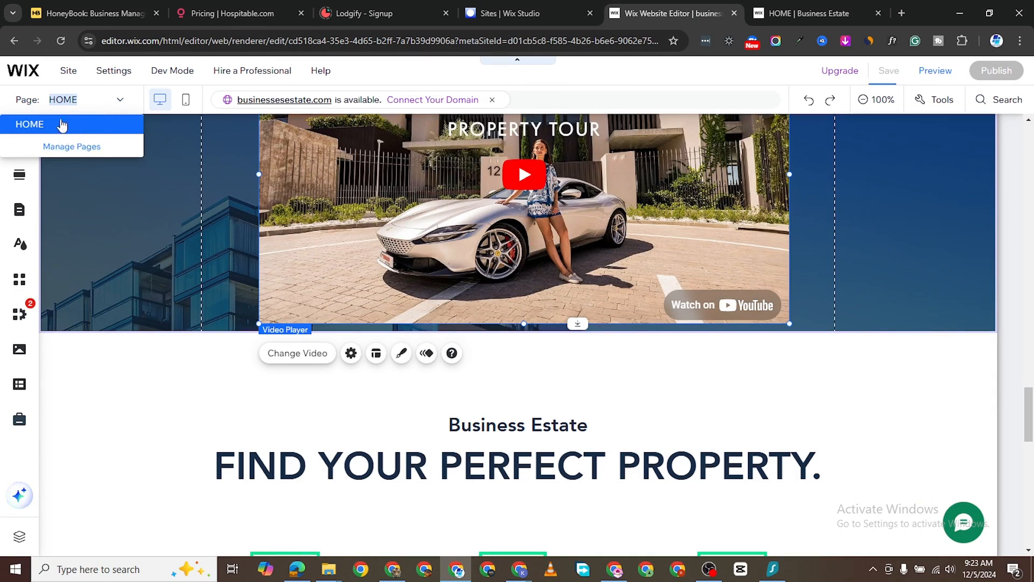
click(81, 152)
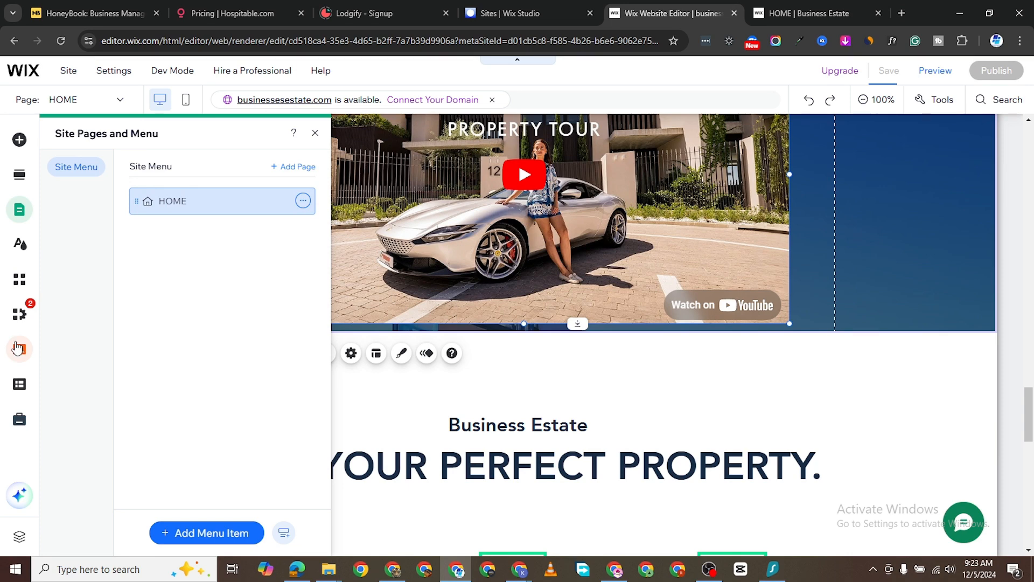
click(293, 169)
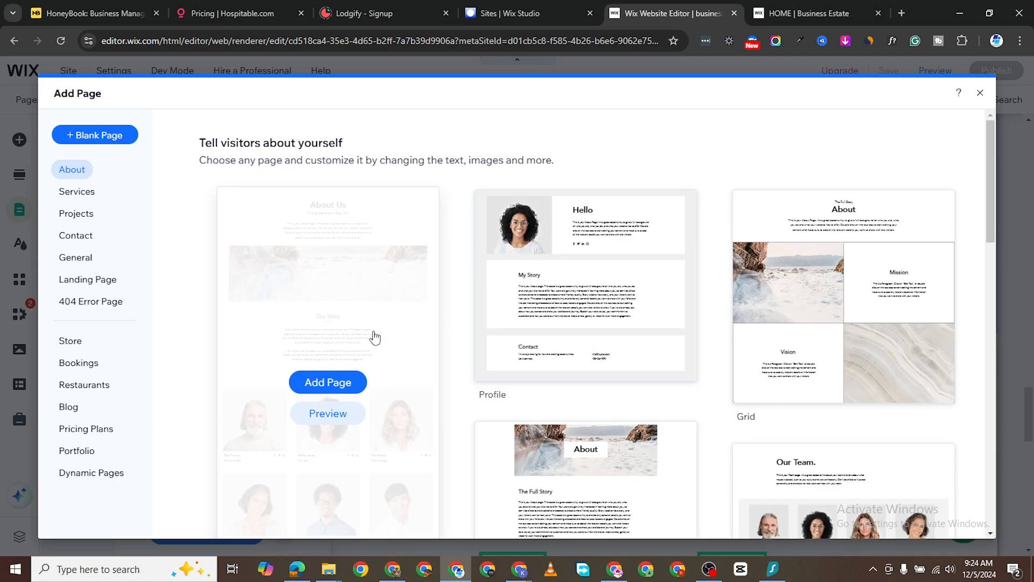
scroll(623, 340, down, 3)
scroll(685, 282, up, 3)
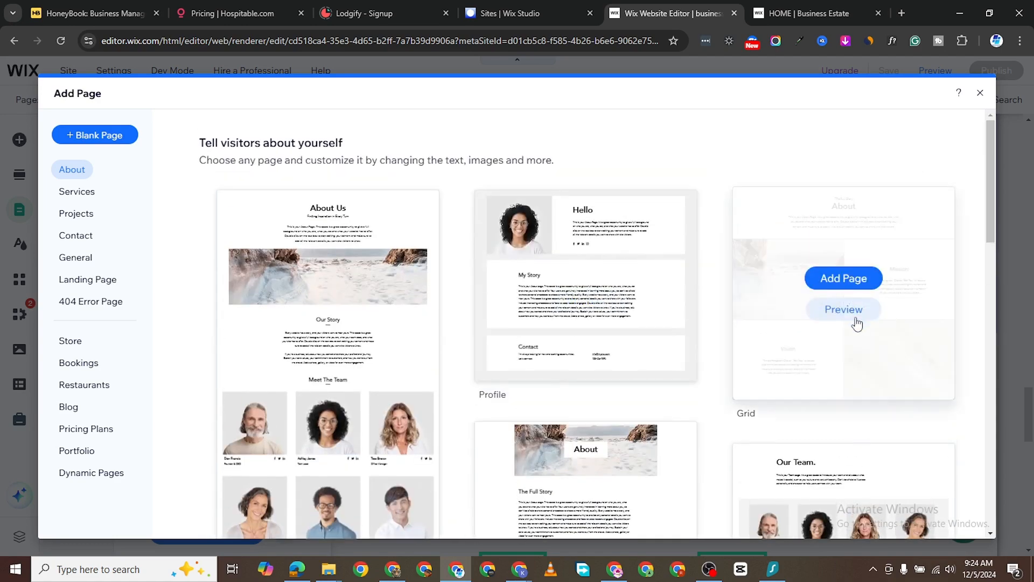
scroll(857, 323, down, 5)
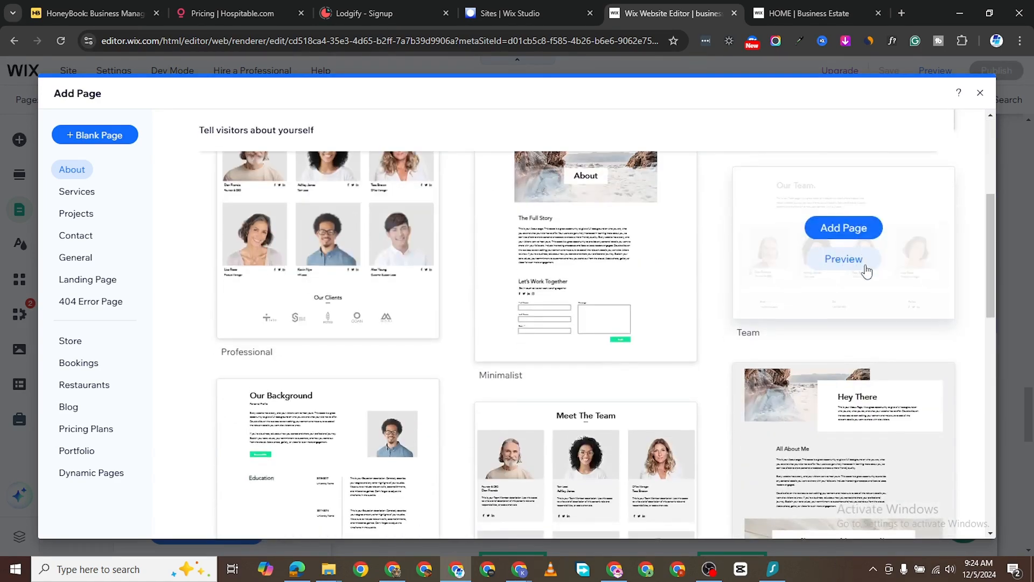
scroll(862, 302, down, 3)
scroll(592, 404, down, 2)
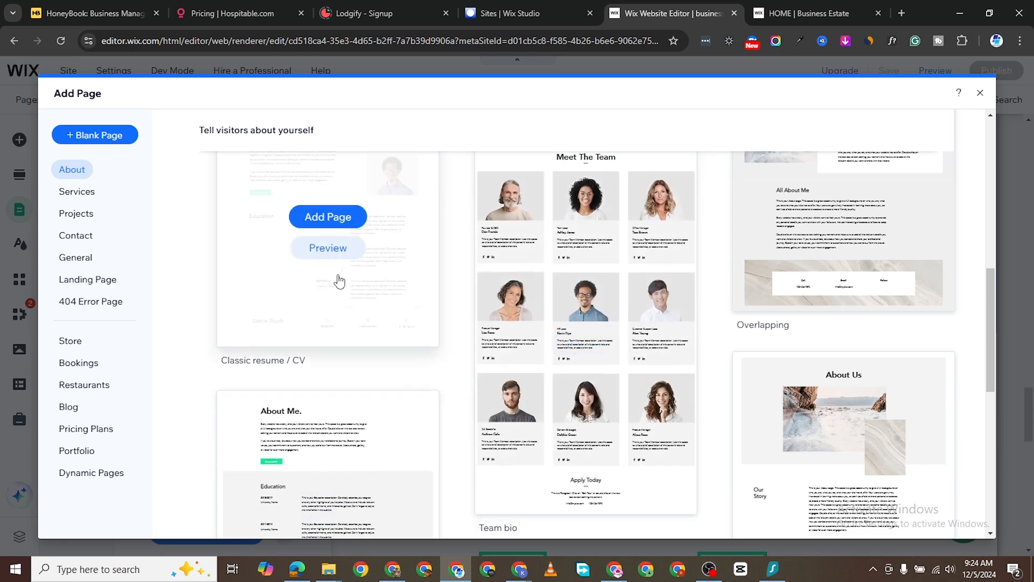
scroll(342, 323, down, 3)
scroll(923, 317, down, 2)
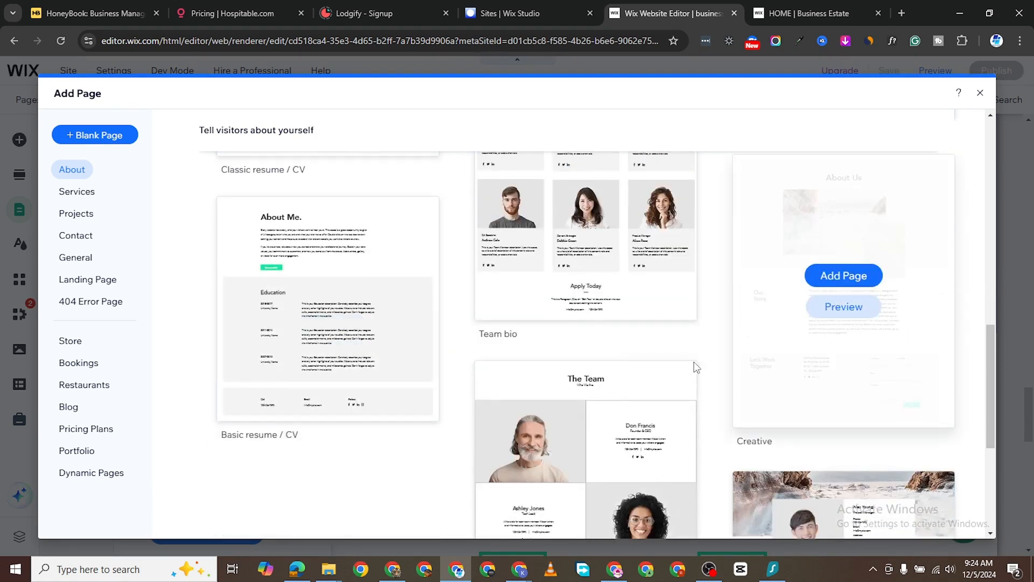
scroll(607, 397, down, 3)
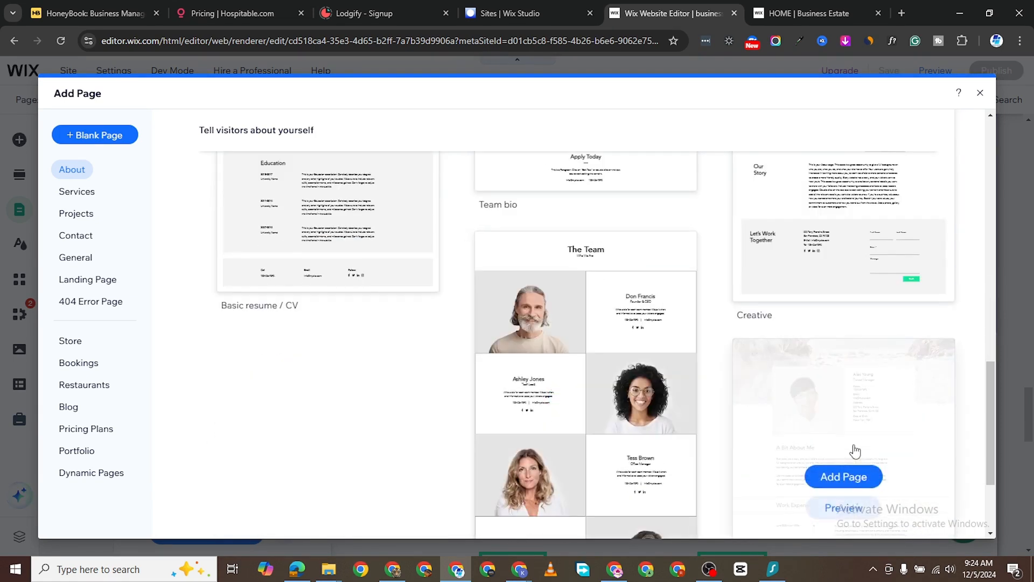
scroll(566, 388, down, 1)
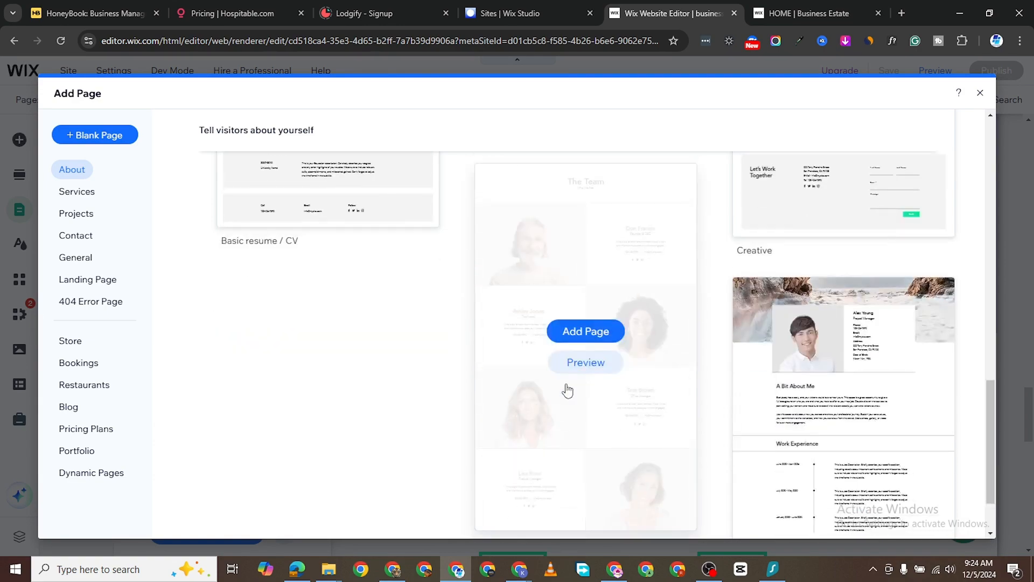
scroll(577, 353, up, 6)
scroll(446, 283, up, 10)
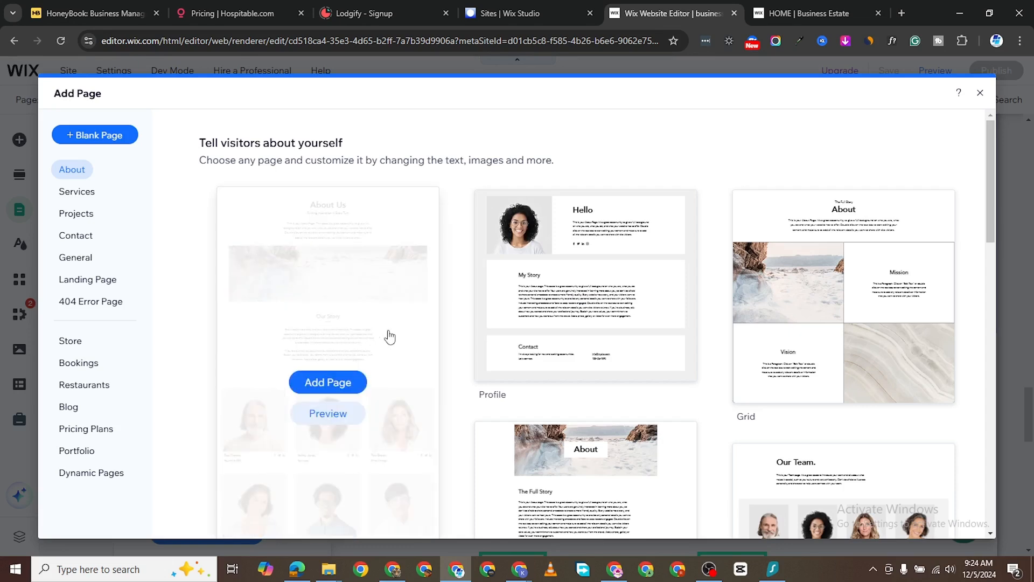
click(334, 382)
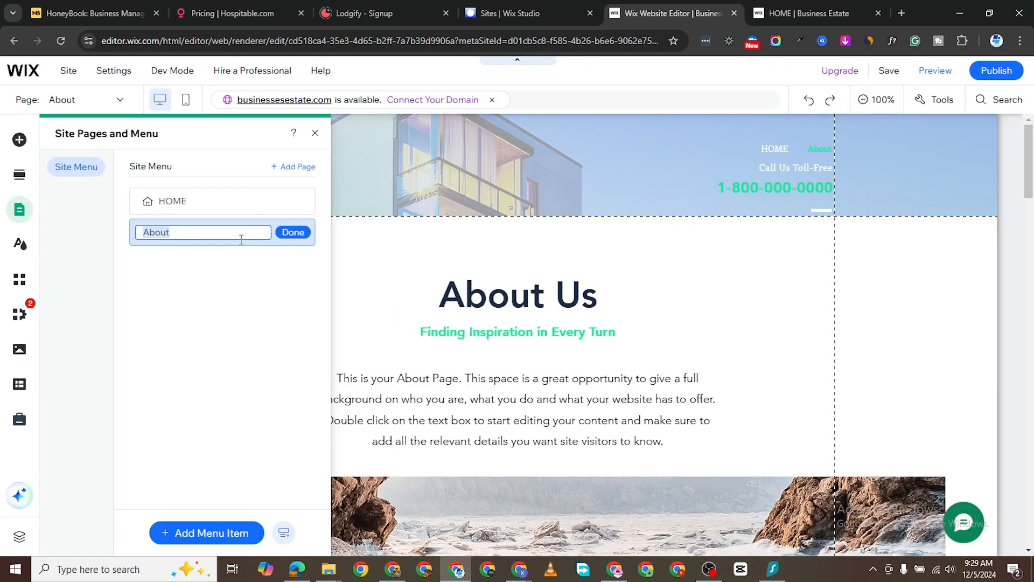
- Keep the new page named About and scroll through its About Us content
click(221, 241)
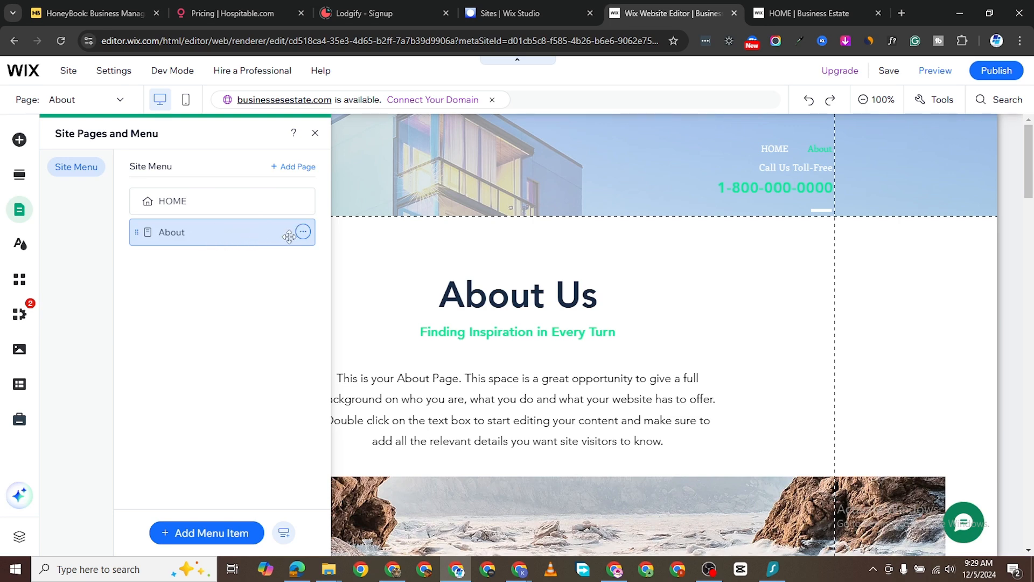
click(303, 232)
click(214, 235)
scroll(522, 293, down, 2)
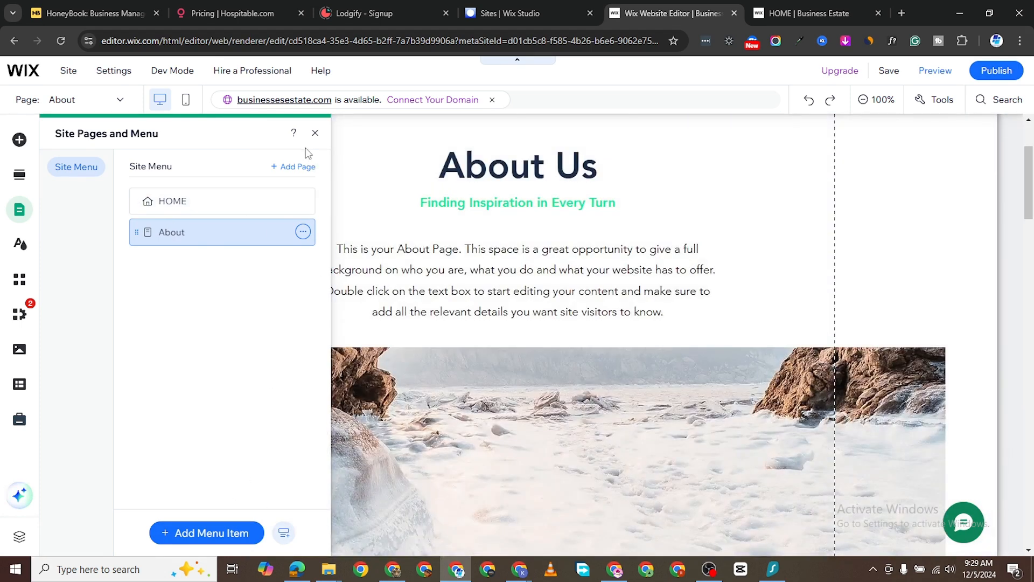
click(315, 133)
scroll(445, 263, up, 2)
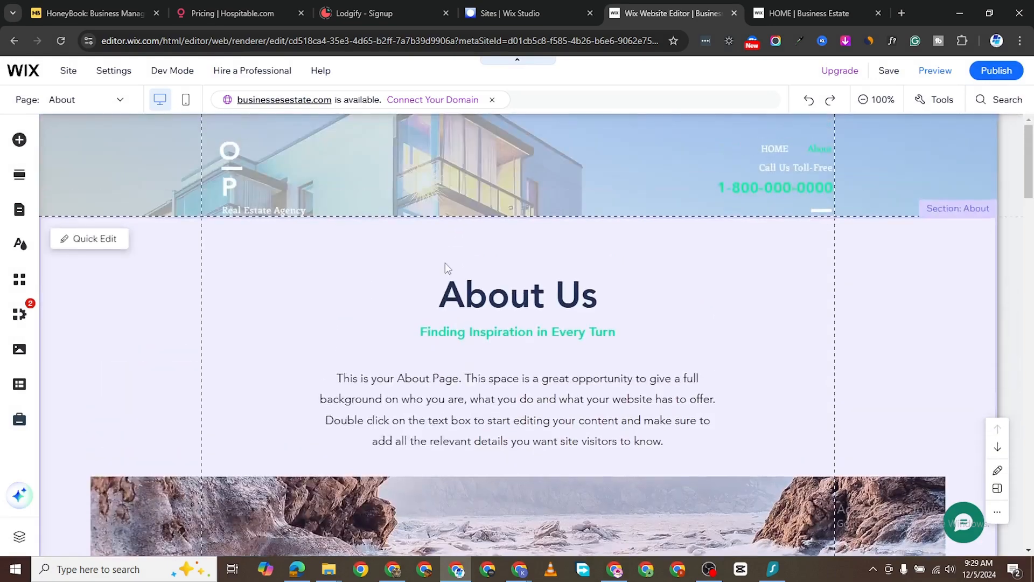
scroll(442, 286, down, 7)
scroll(439, 305, down, 10)
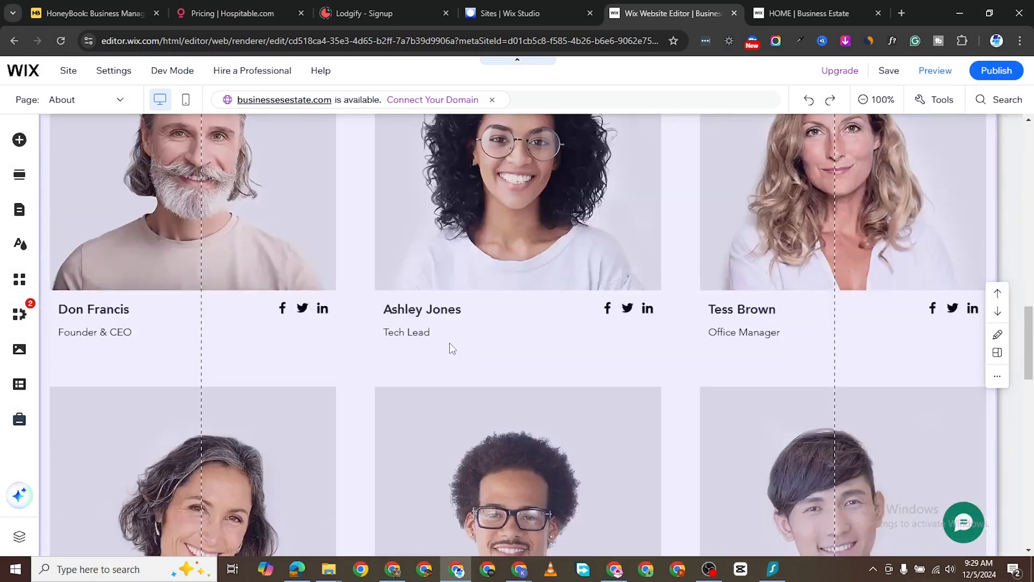
scroll(385, 336, up, 1)
scroll(267, 266, up, 2)
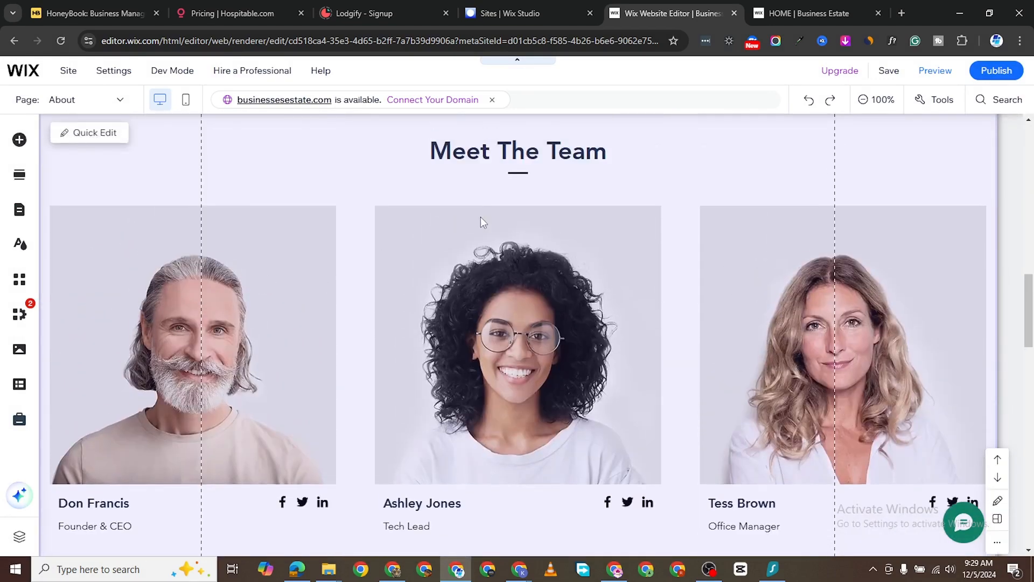
scroll(706, 219, up, 13)
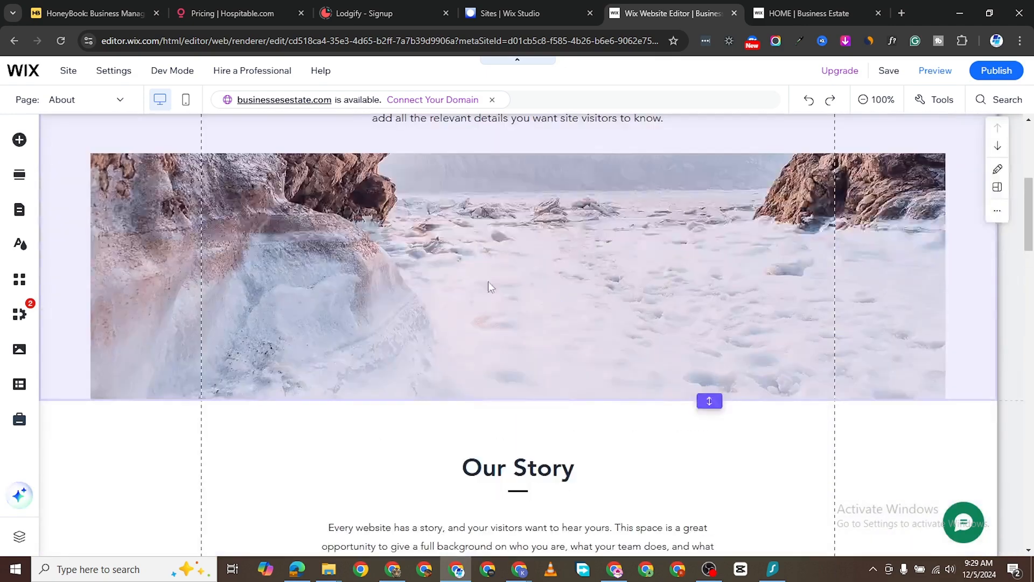
scroll(555, 383, down, 2)
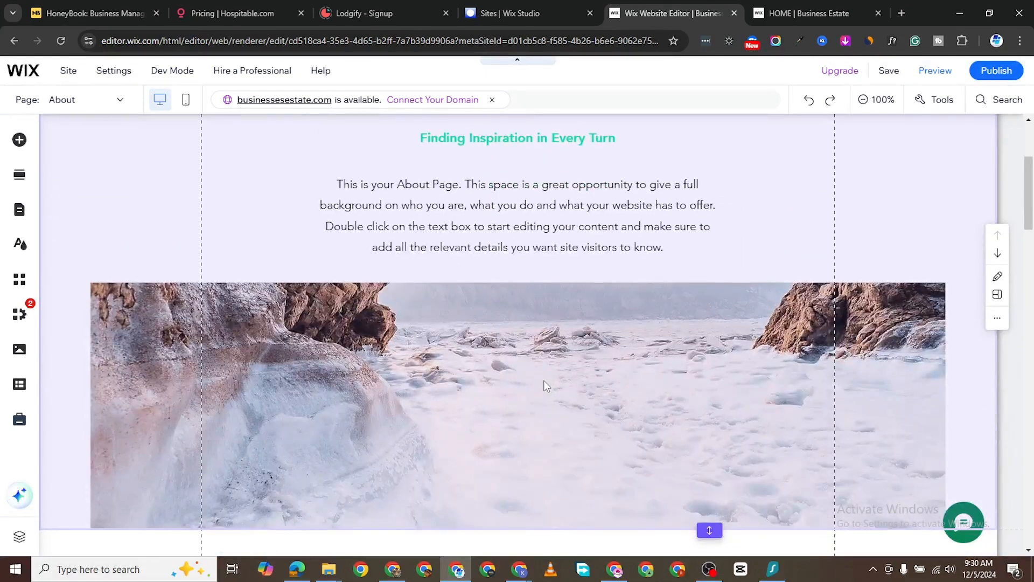
scroll(544, 383, down, 3)
scroll(645, 253, up, 1)
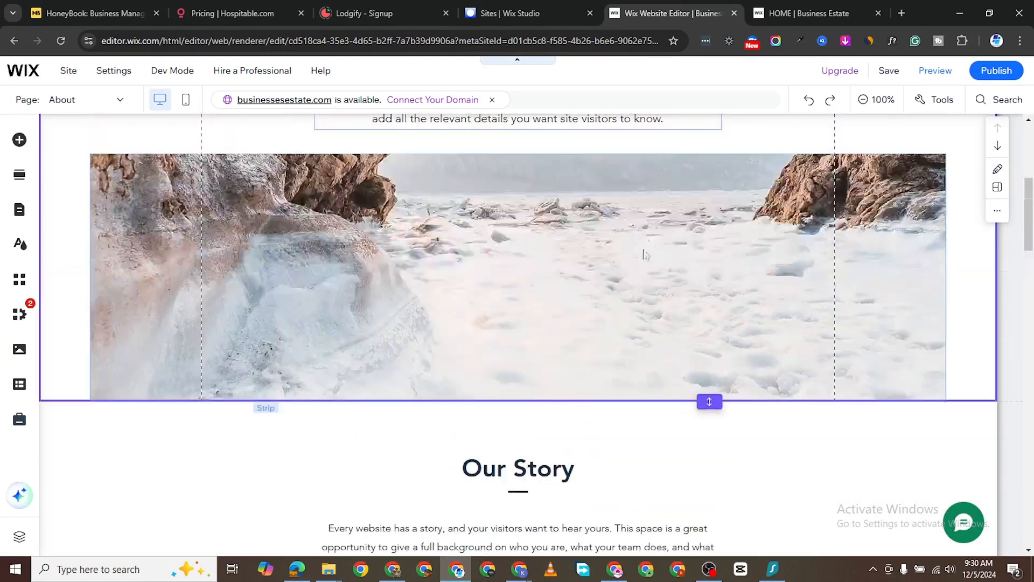
scroll(645, 254, up, 1)
click(291, 250)
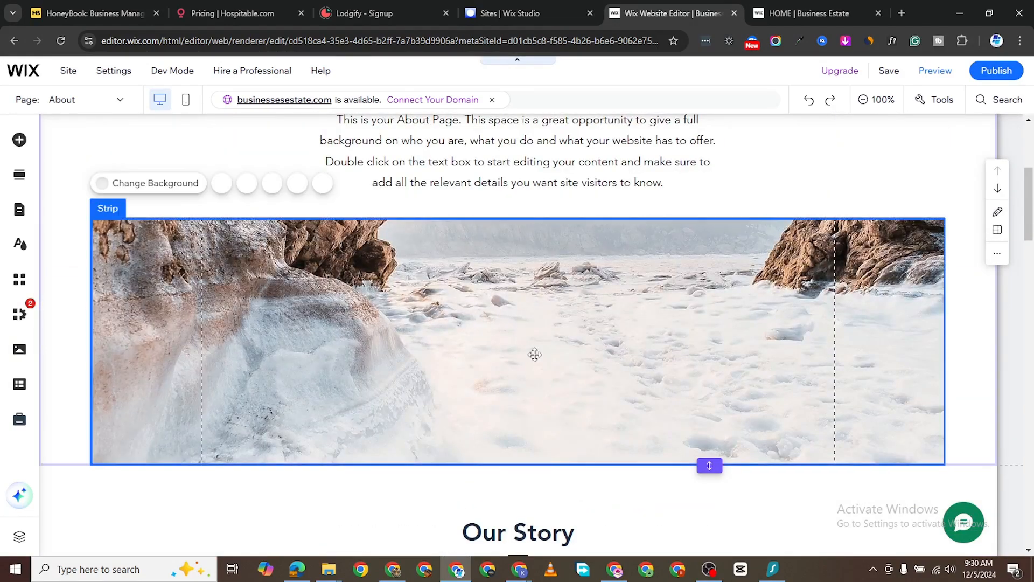
scroll(597, 333, down, 12)
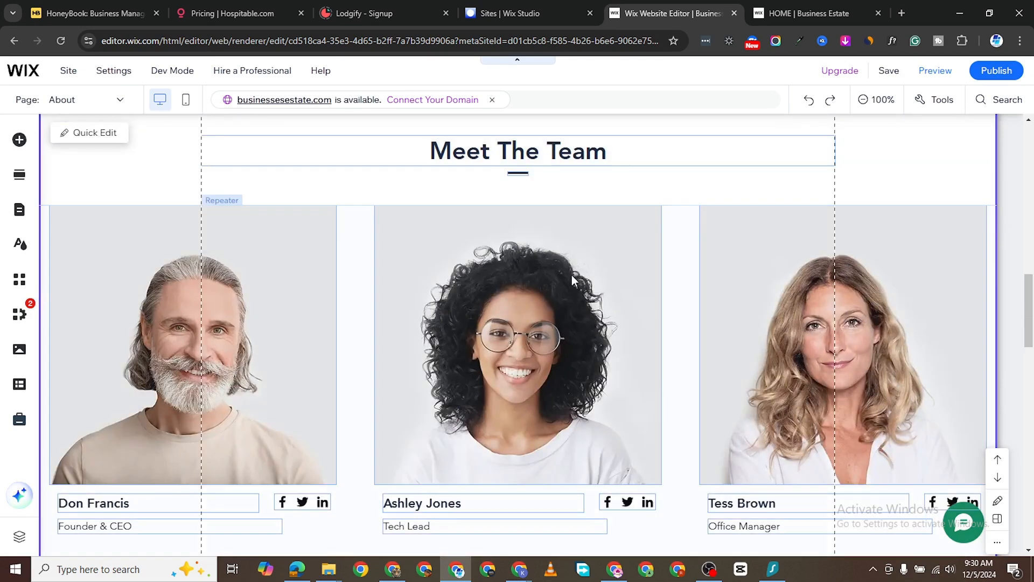
click(572, 276)
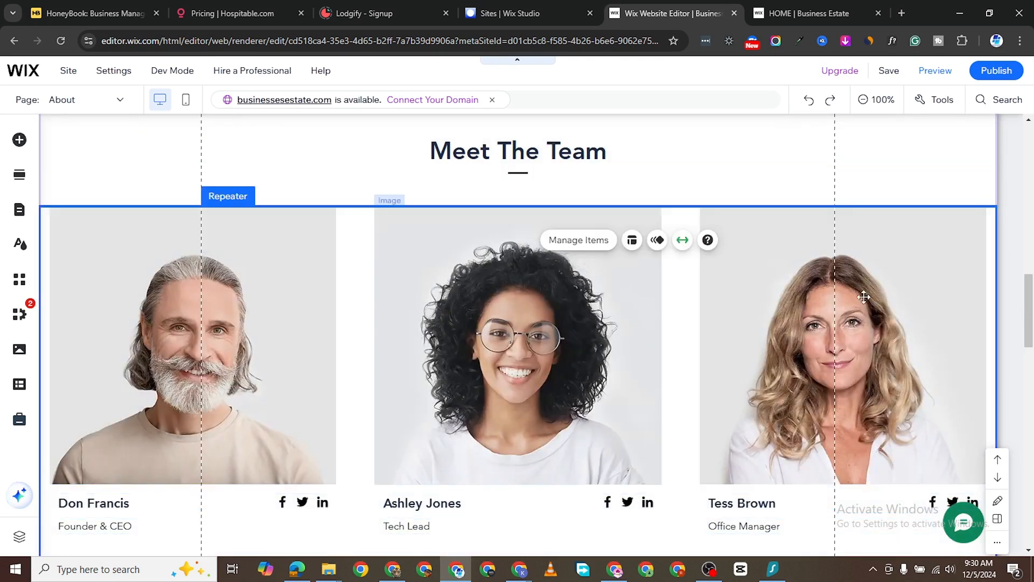
click(780, 297)
scroll(783, 371, down, 4)
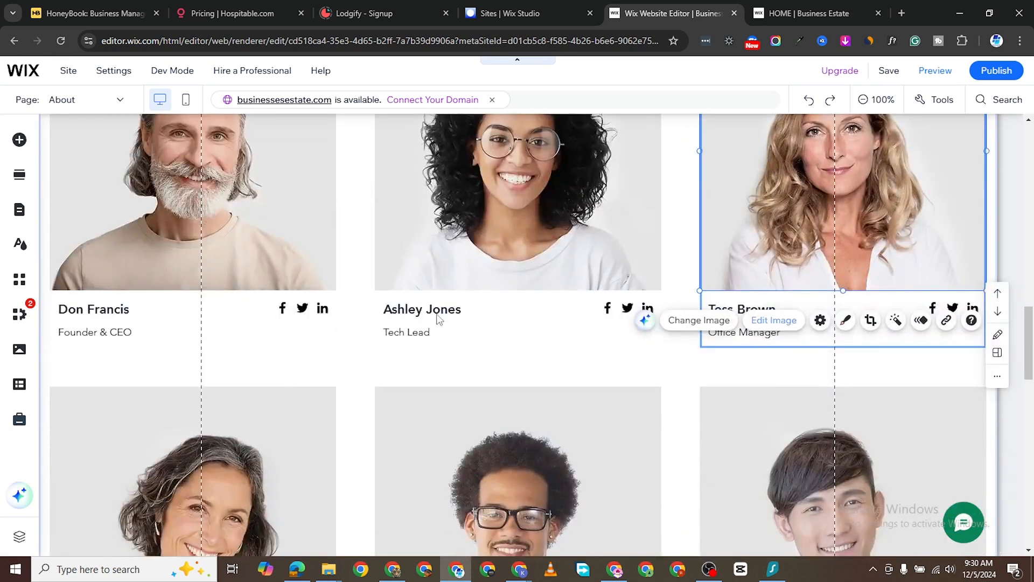
click(441, 335)
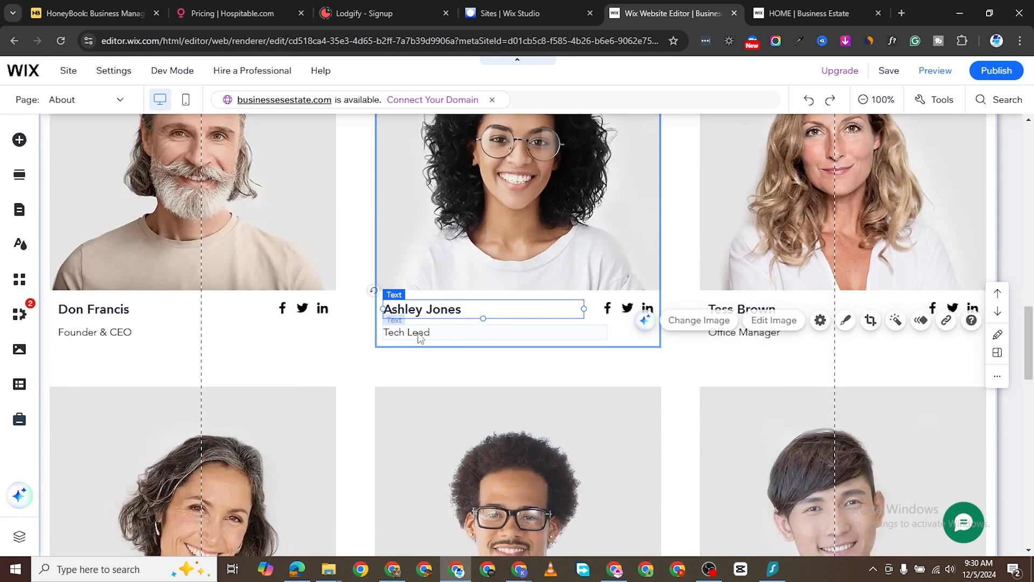
click(419, 333)
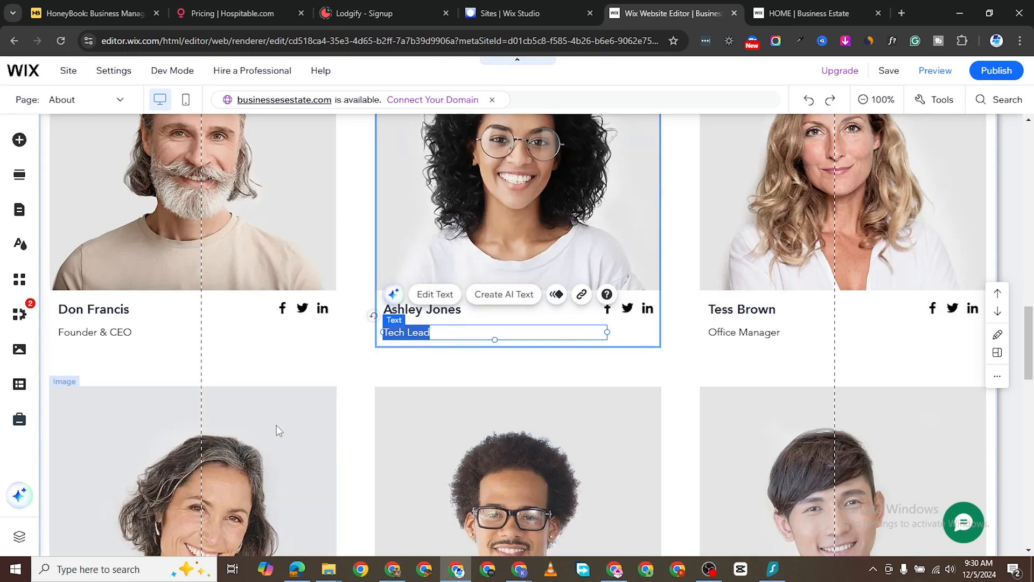
scroll(276, 425, down, 4)
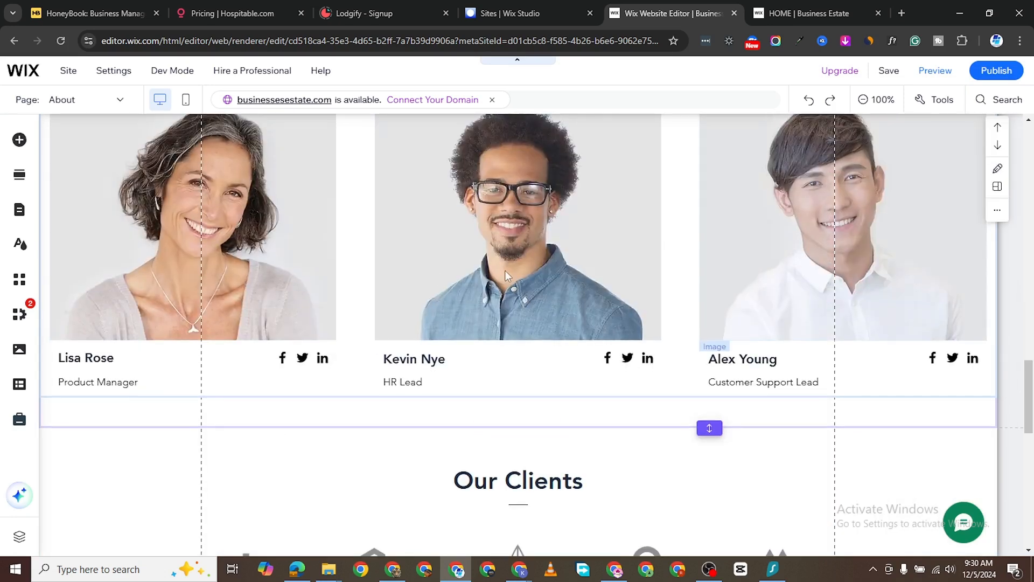
scroll(496, 296, down, 5)
- Set the Our Clients heading font to Azeret Mono Black
click(527, 237)
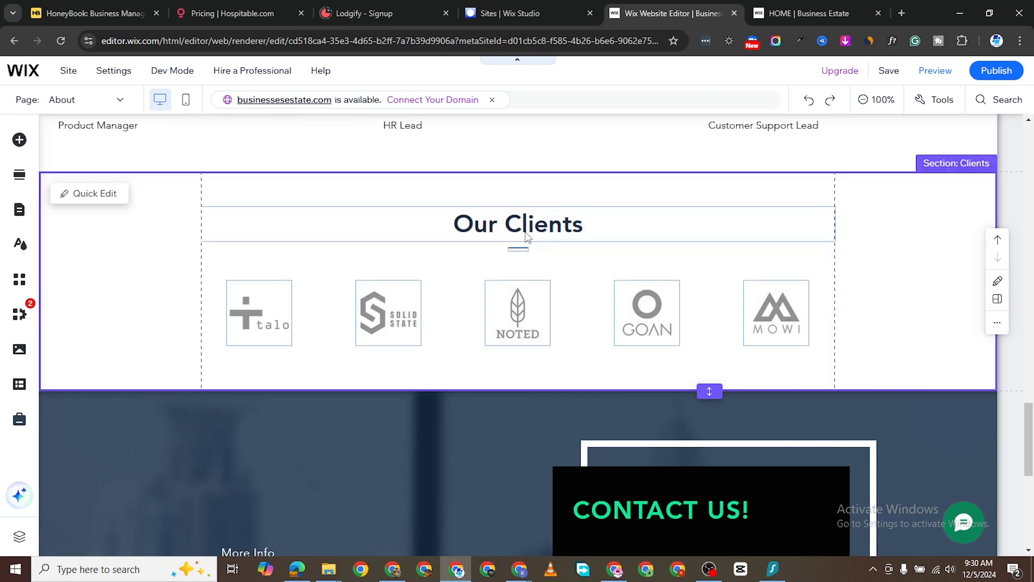
click(527, 232)
double_click(528, 225)
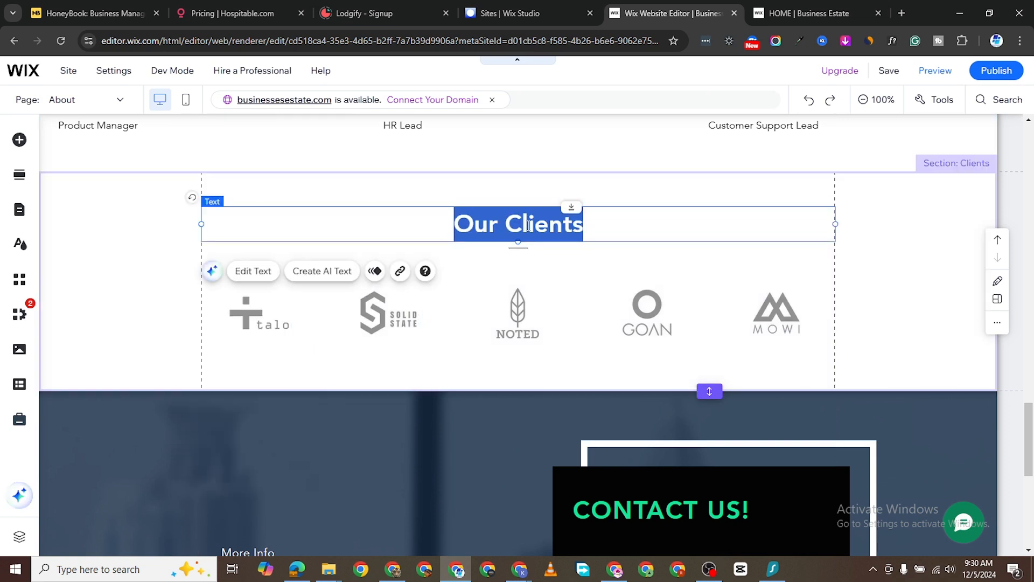
click(255, 273)
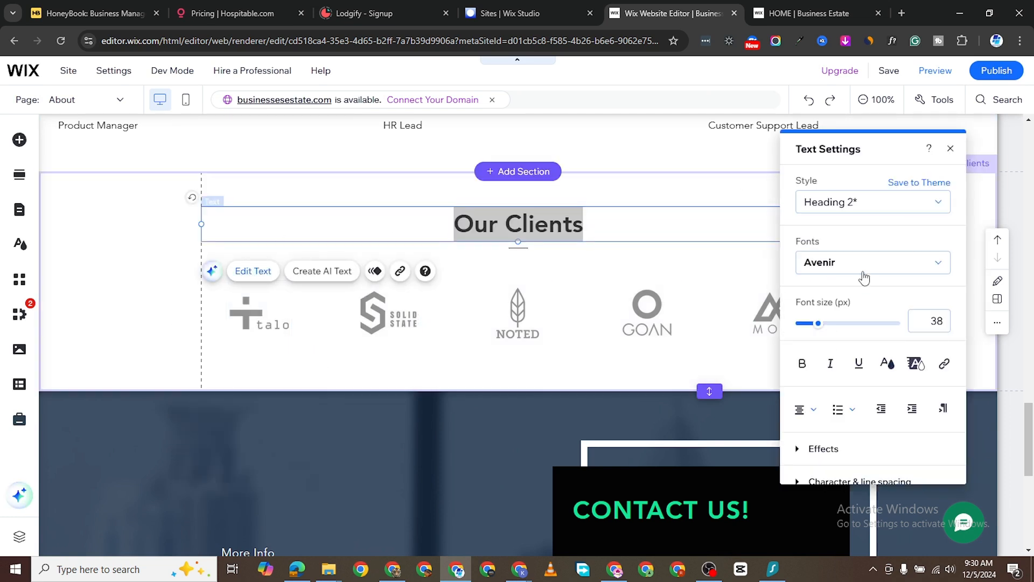
click(872, 262)
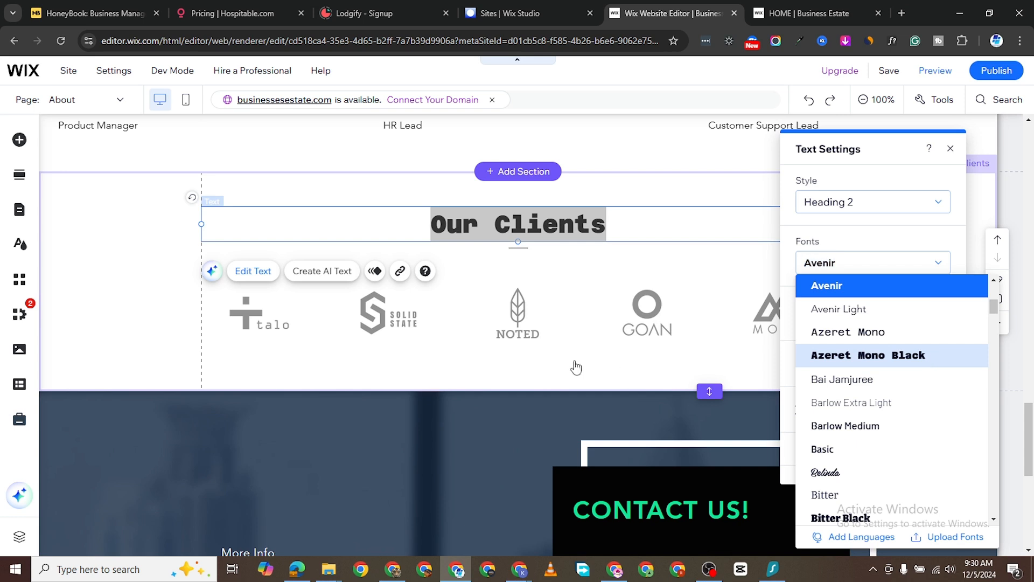
click(868, 355)
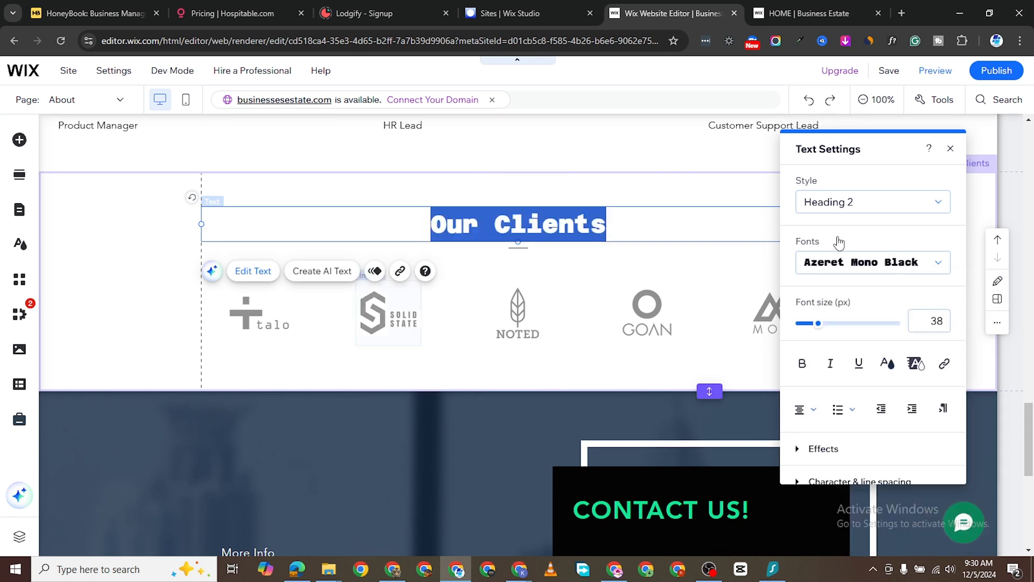
- Colour the Our Clients heading green (#0A8558)
click(883, 364)
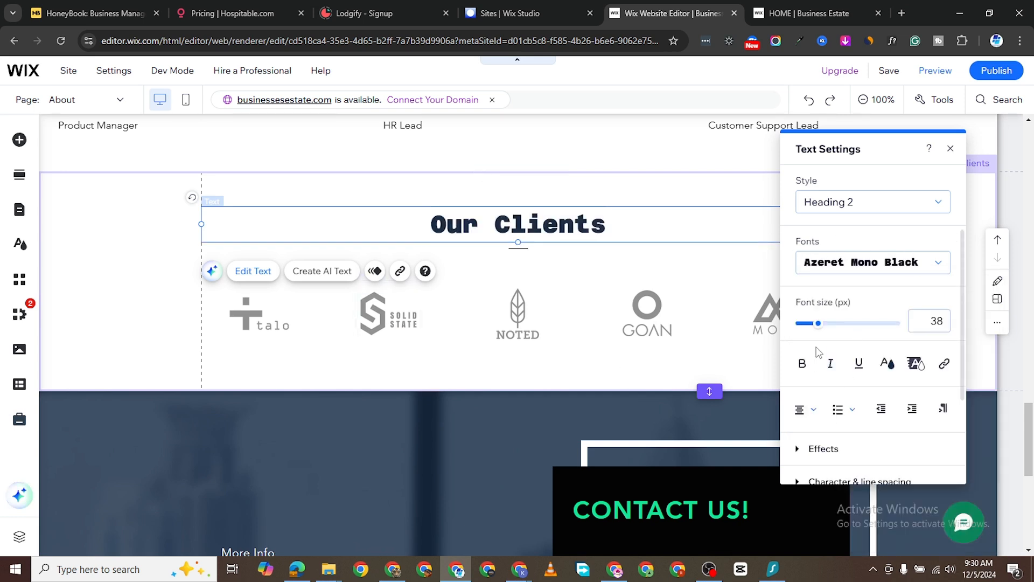
click(796, 279)
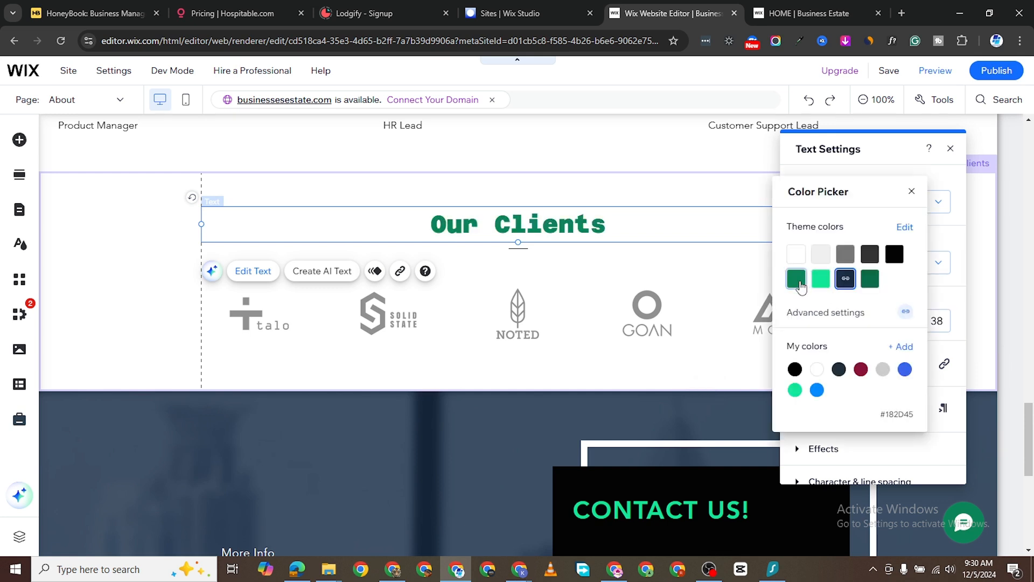
click(763, 368)
click(585, 326)
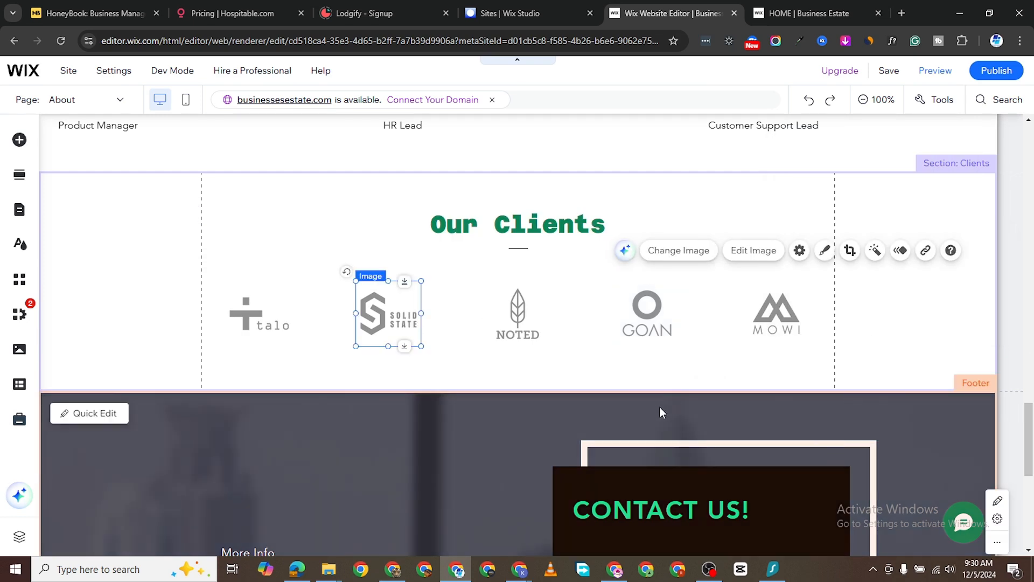
scroll(468, 366, down, 4)
scroll(626, 382, down, 2)
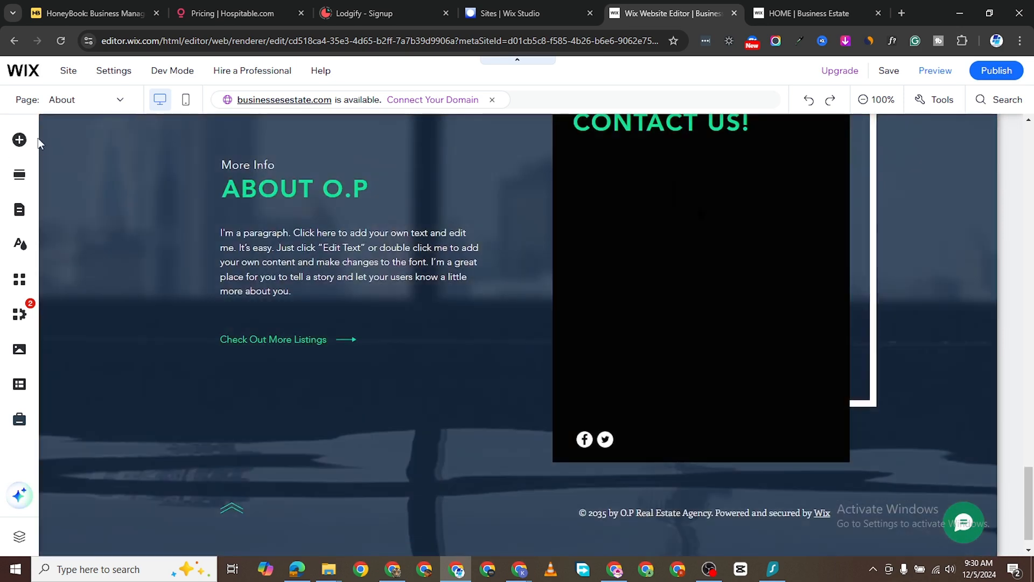
- Add the premade Get in touch contact form to the About page and narrow it to about 430 px
click(21, 140)
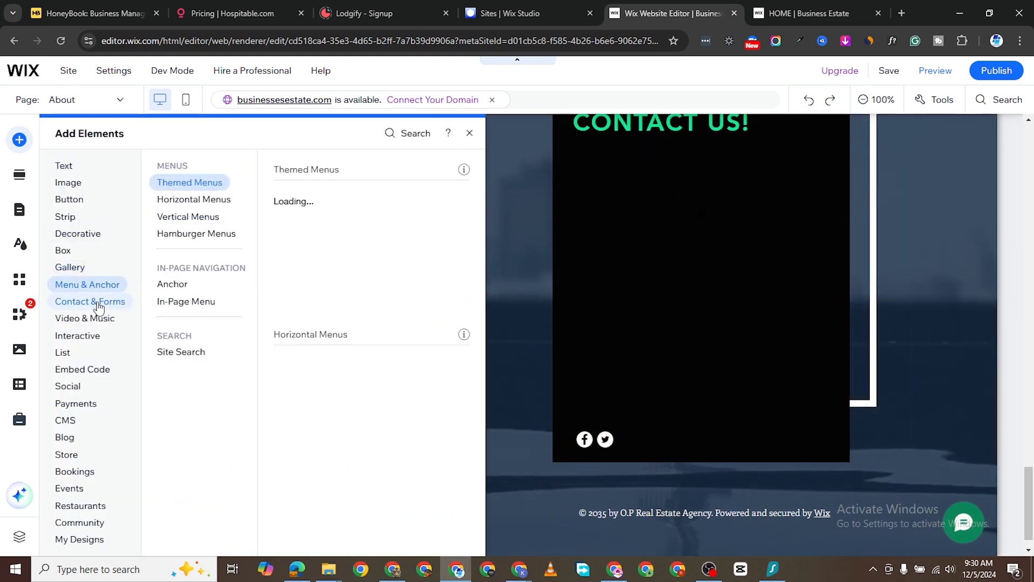
mouse_move(100, 306)
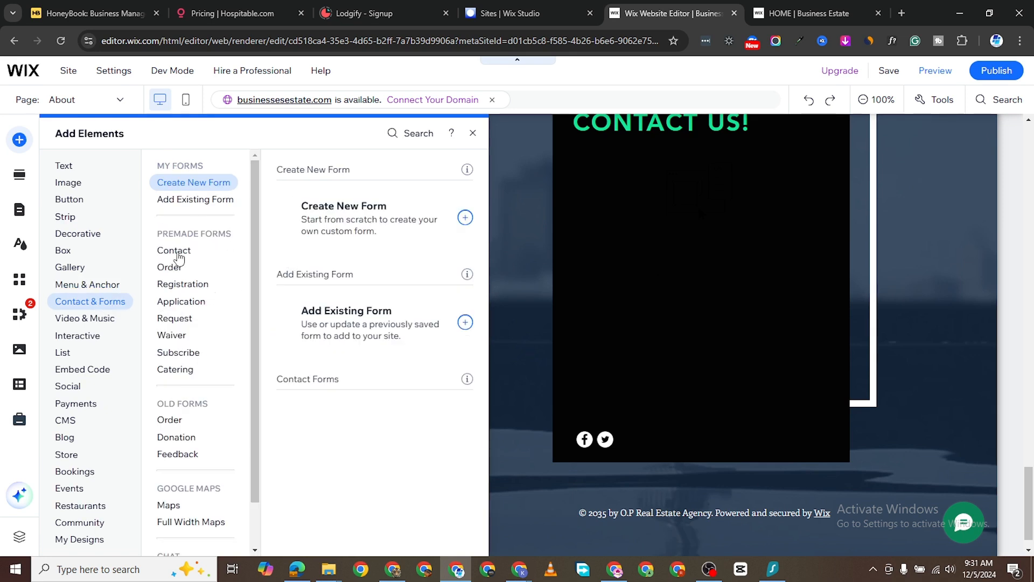
click(179, 253)
scroll(636, 242, down, 2)
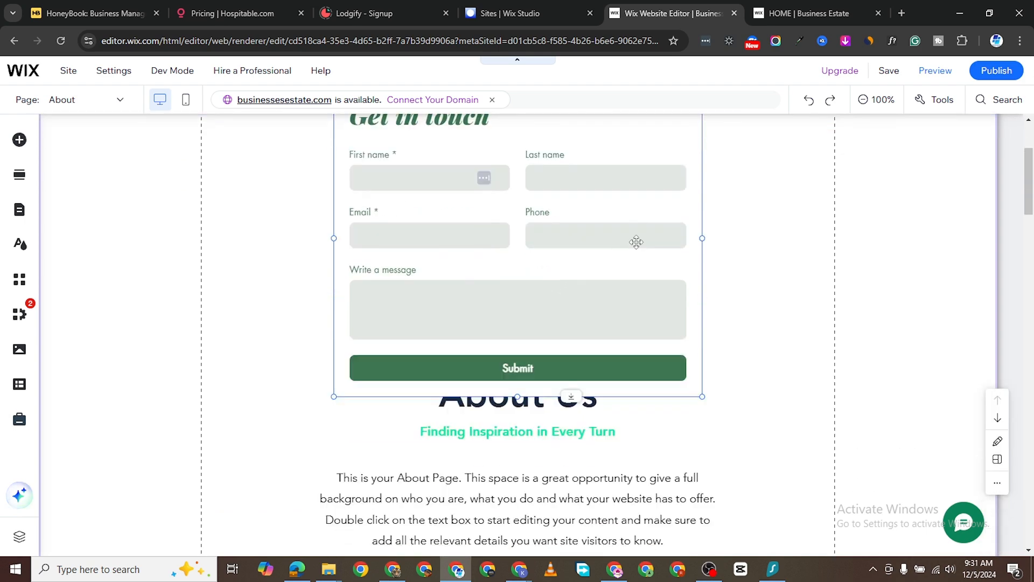
scroll(637, 242, up, 3)
drag(700, 214, 631, 247)
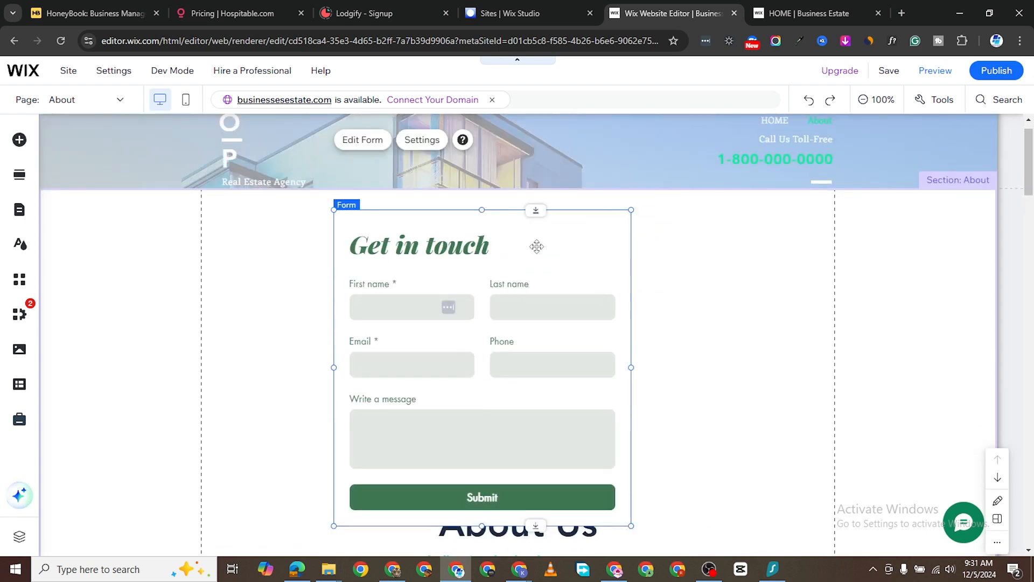
- Delete the contact form from the About page and save the site under the free business-estate address
right_click(579, 278)
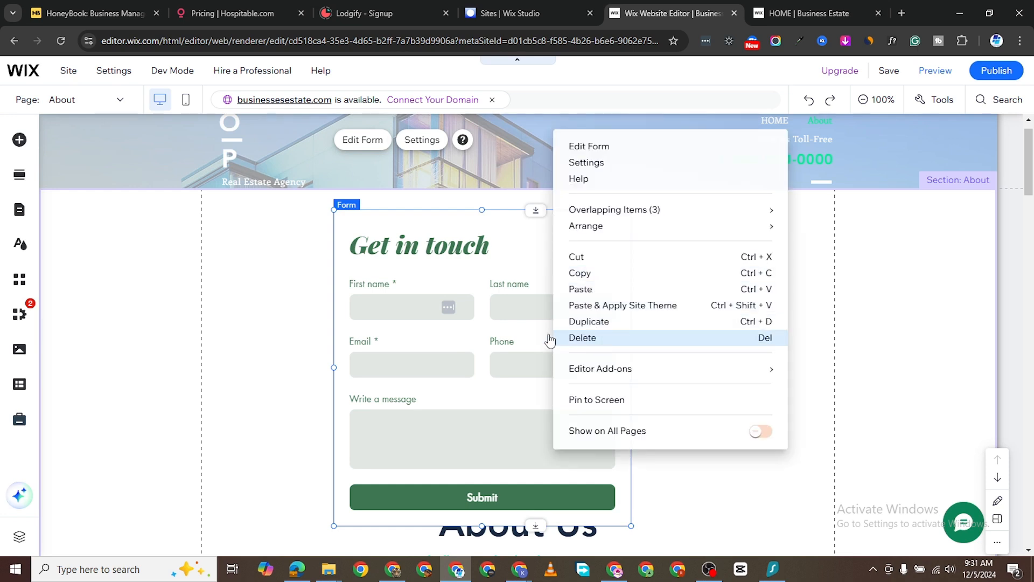
click(965, 124)
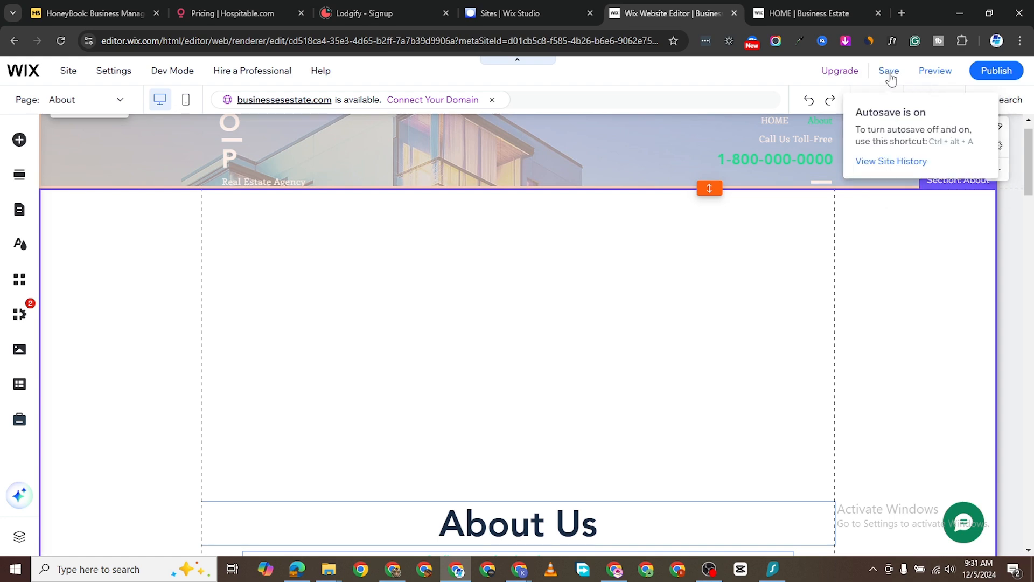
key(ctrl+s)
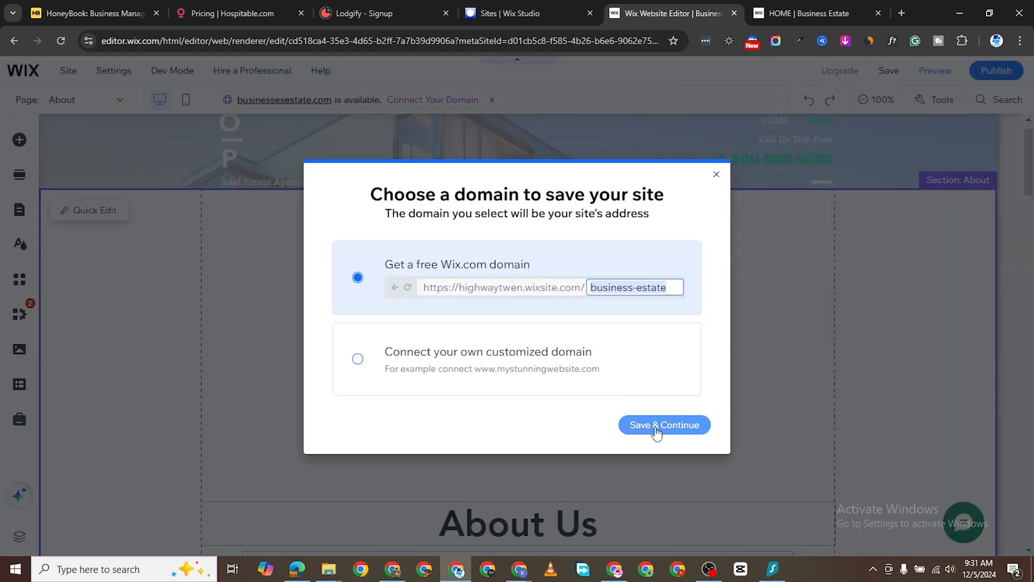
click(664, 424)
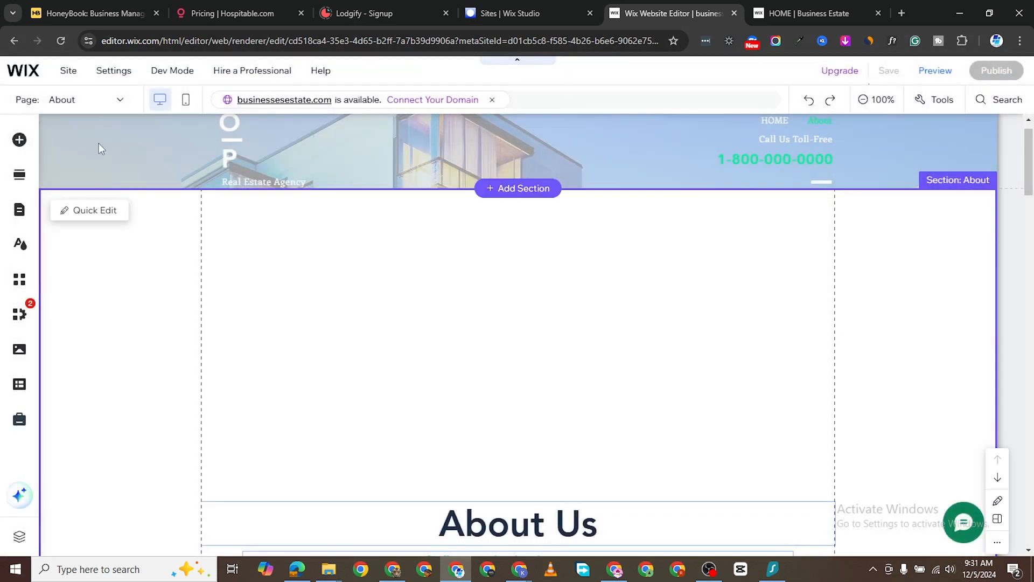
- Dismiss the saved confirmation and switch to the HOME page
click(86, 102)
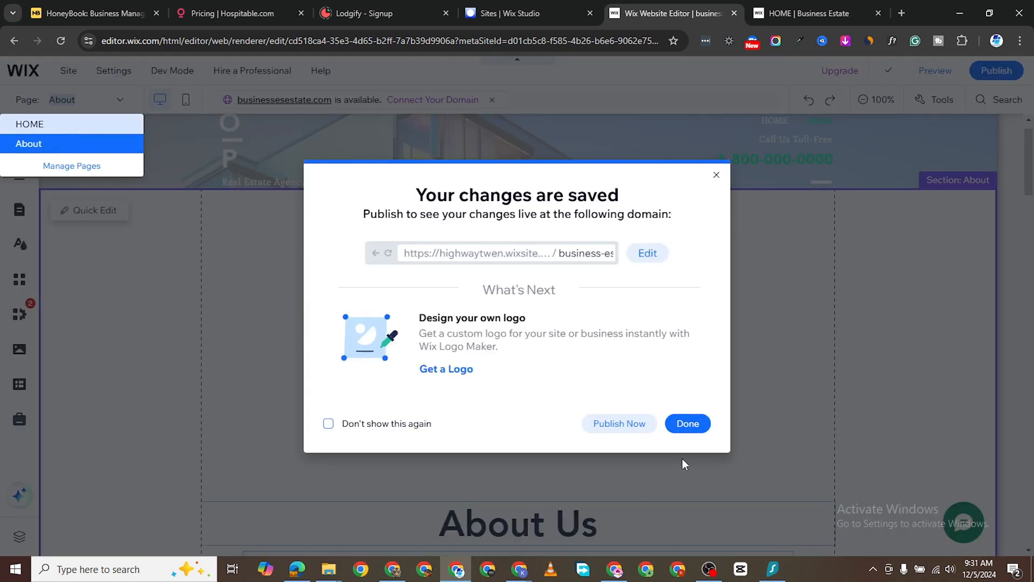
click(687, 423)
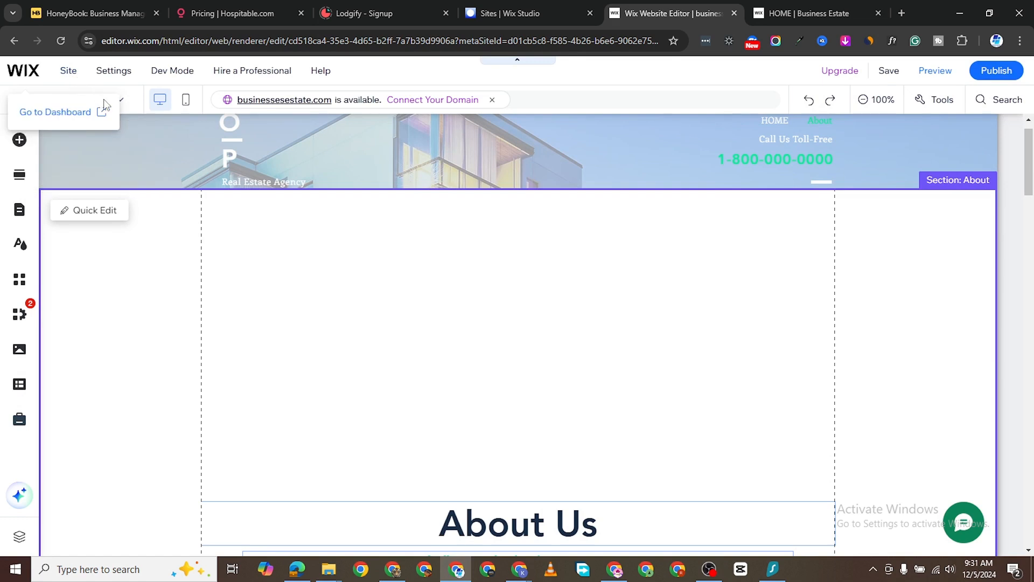
click(120, 101)
click(94, 125)
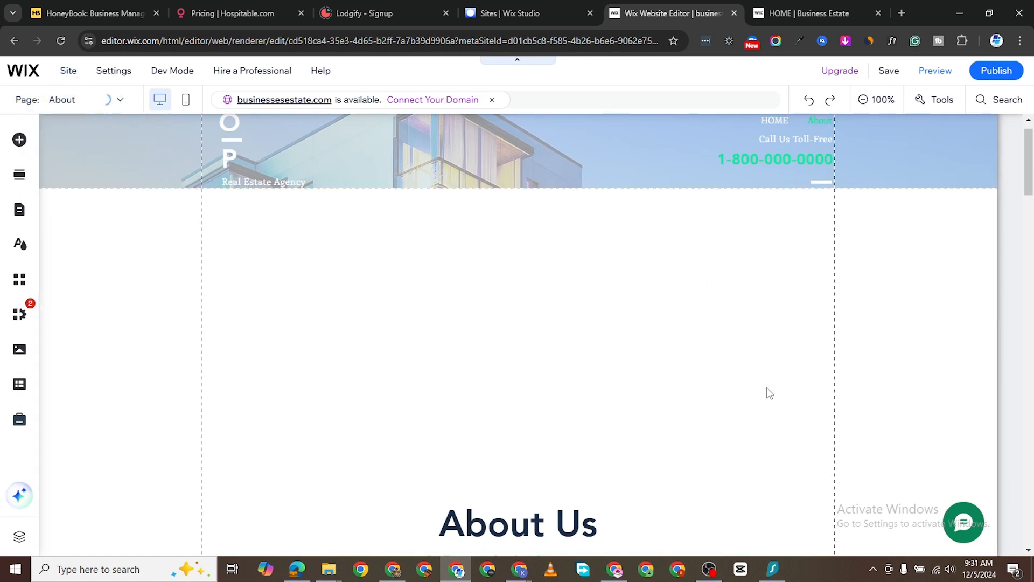
- Shrink the HOME page's Get in touch form to about 392 by 388
click(511, 272)
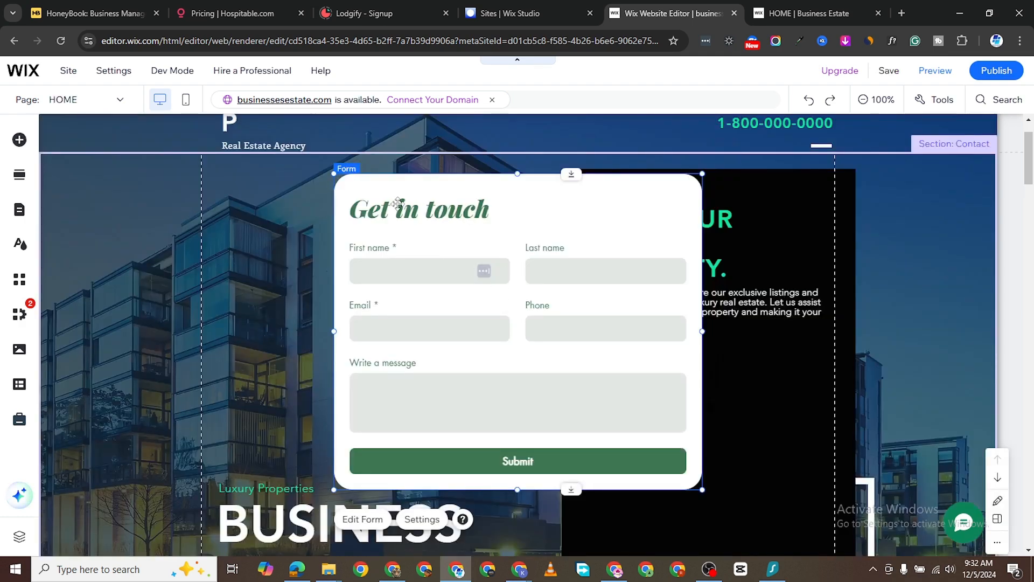
drag(398, 203, 450, 239)
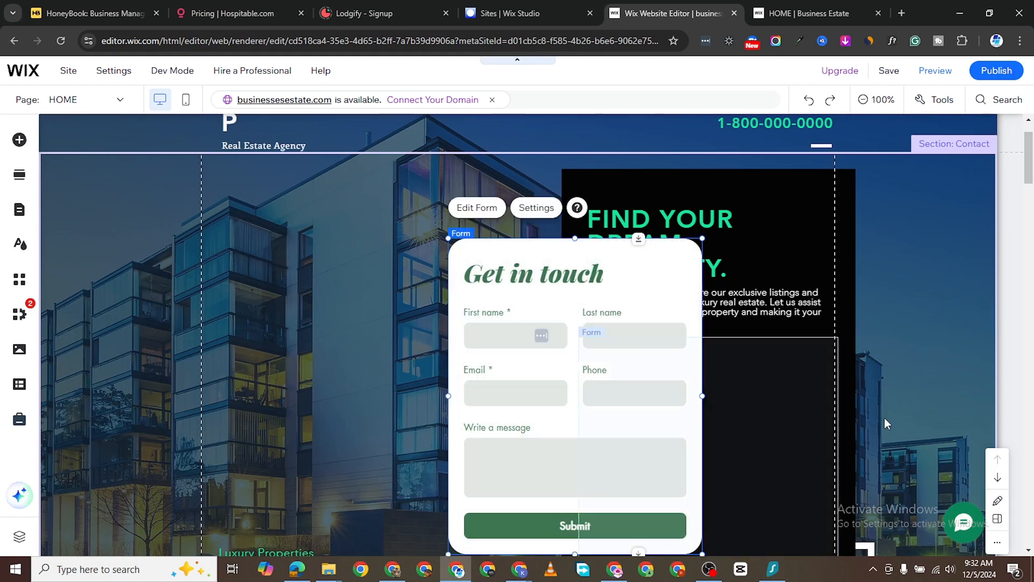
scroll(902, 406, down, 5)
scroll(783, 345, up, 3)
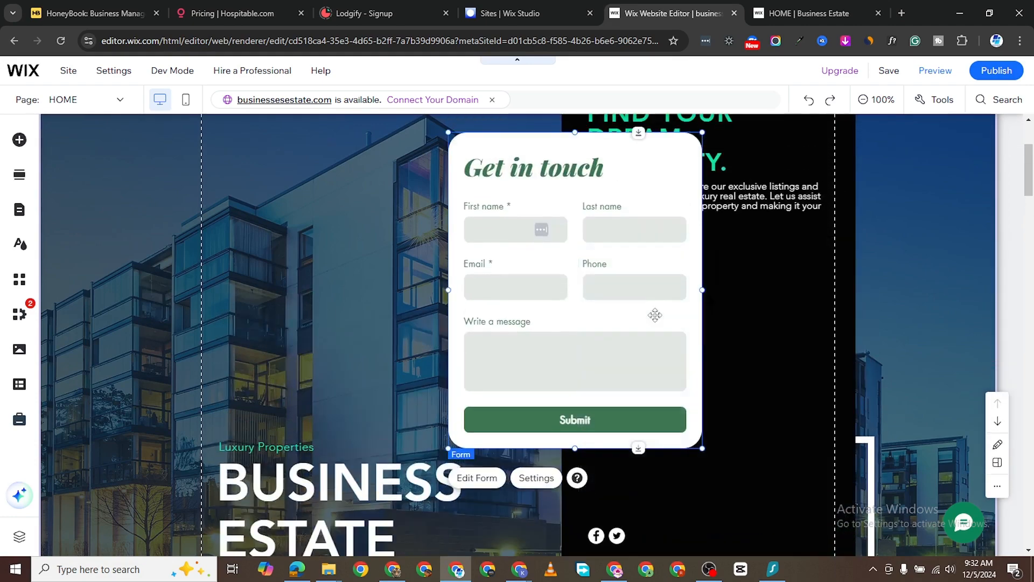
scroll(655, 315, up, 2)
- Move the form into the black FIND YOUR DREAM PROPERTY box and attach it there
drag(632, 301, 754, 395)
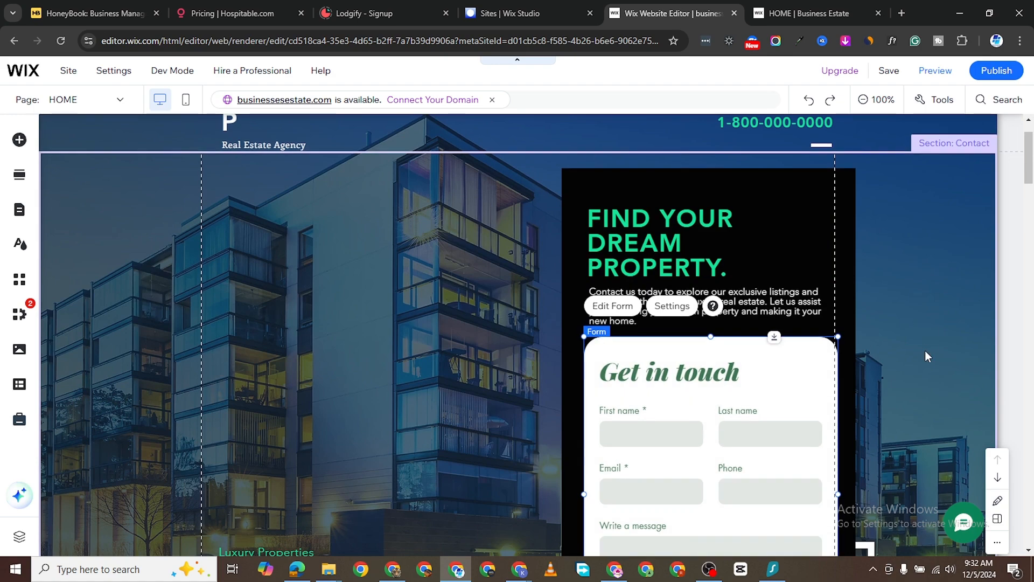
scroll(926, 350, down, 3)
scroll(926, 350, up, 2)
scroll(718, 377, down, 1)
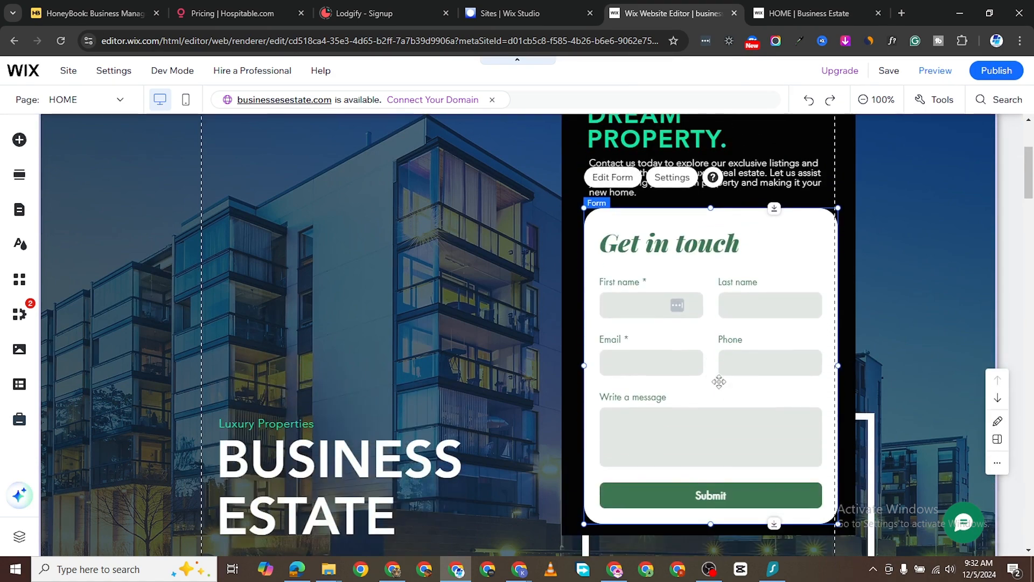